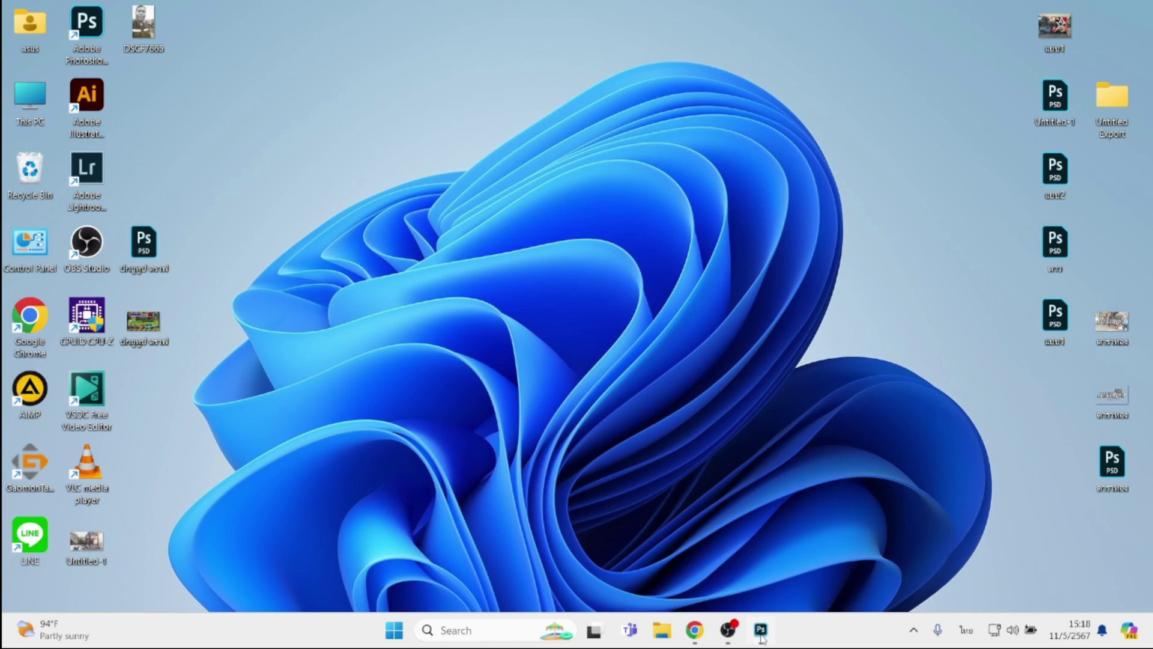
Restore Photoshop on the blank Untitled-1 canvas and unlock the Background as Layer 0
click(760, 629)
click(1125, 433)
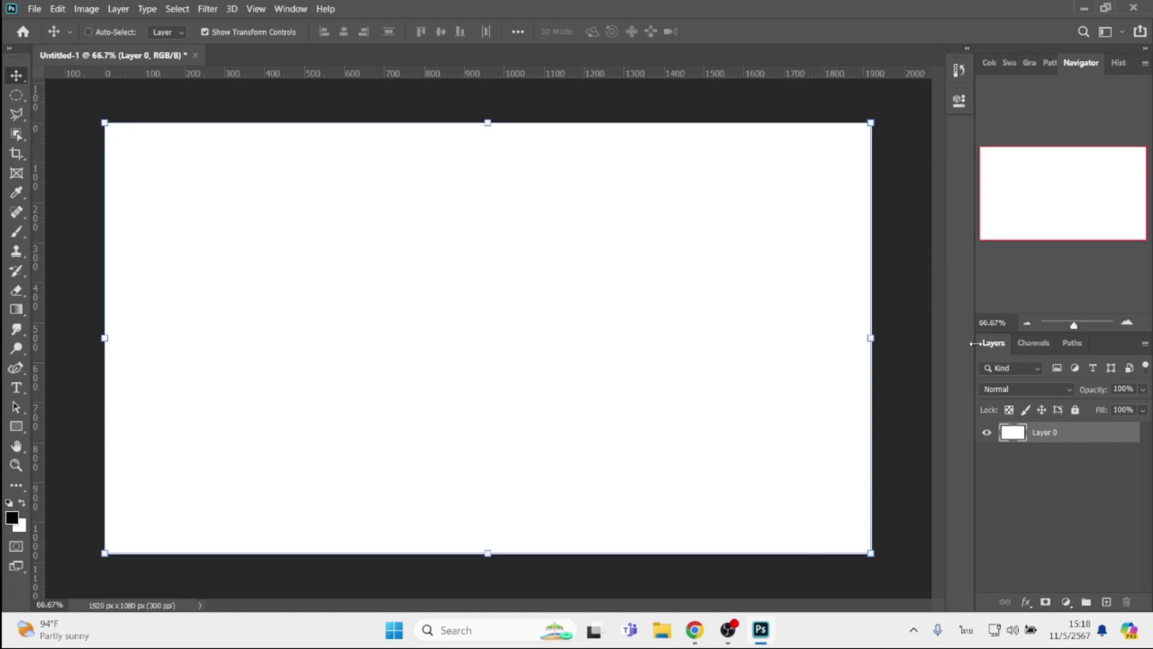
Create a black แ text layer on the left and enlarge it about four times
key(t)
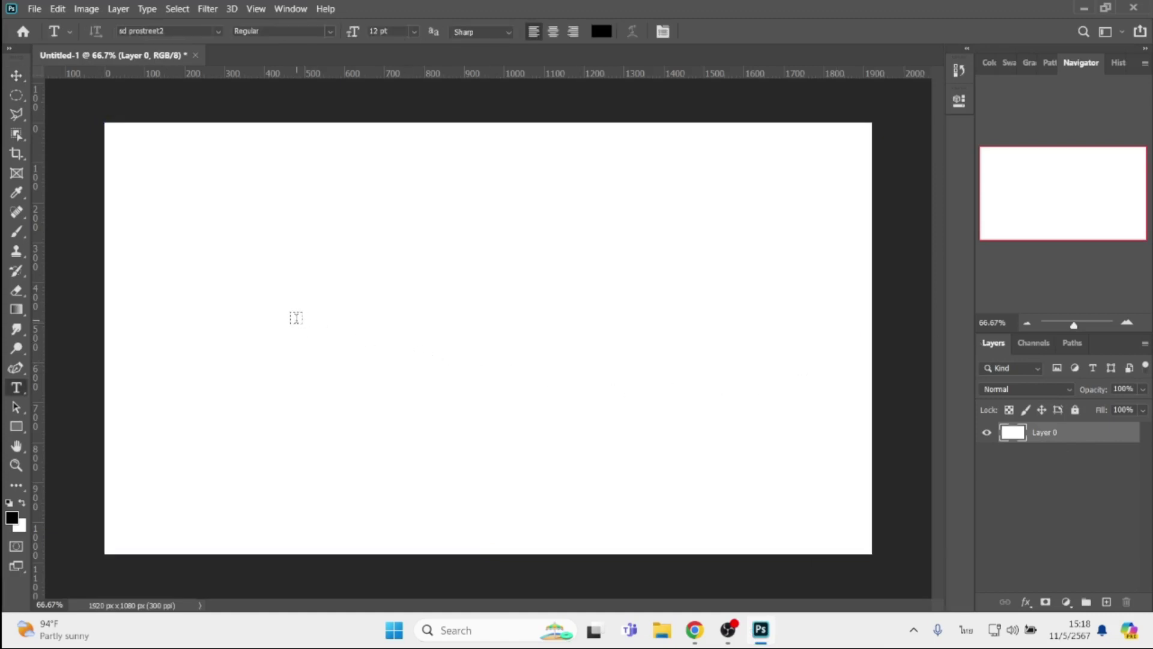
click(253, 317)
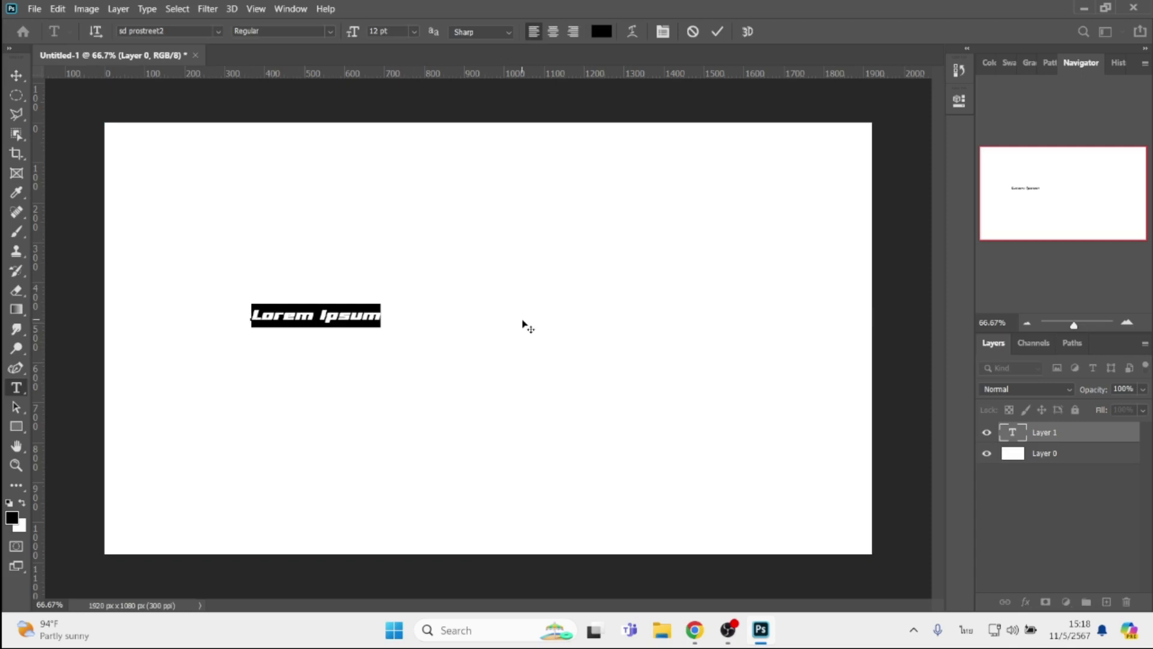
text(u)
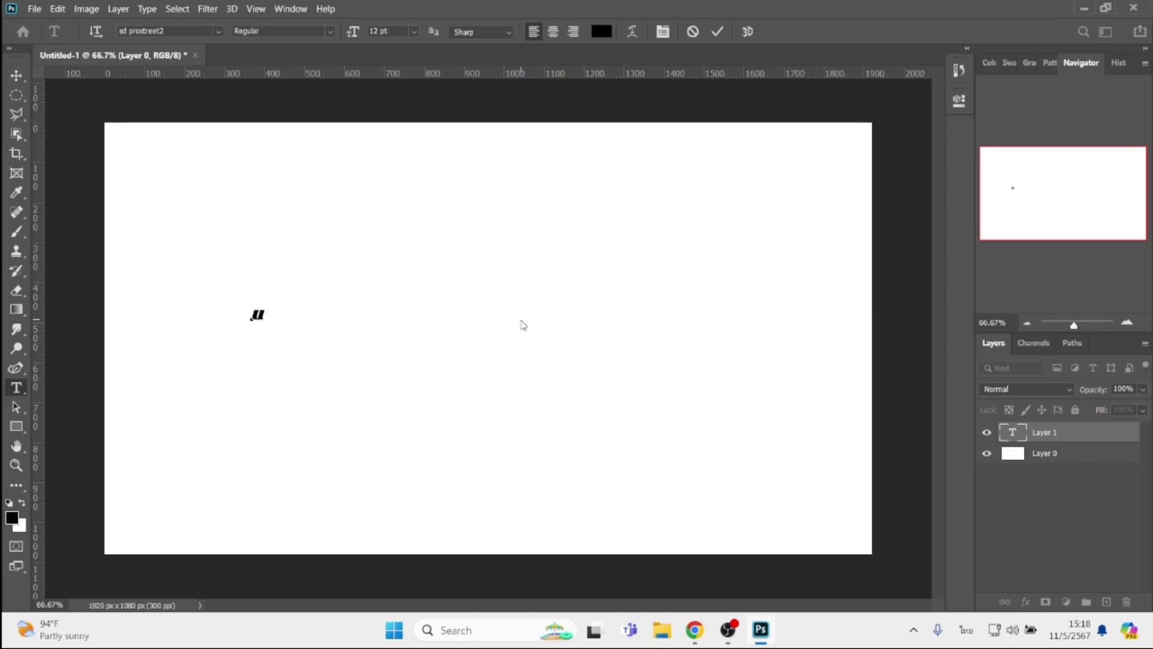
click(16, 75)
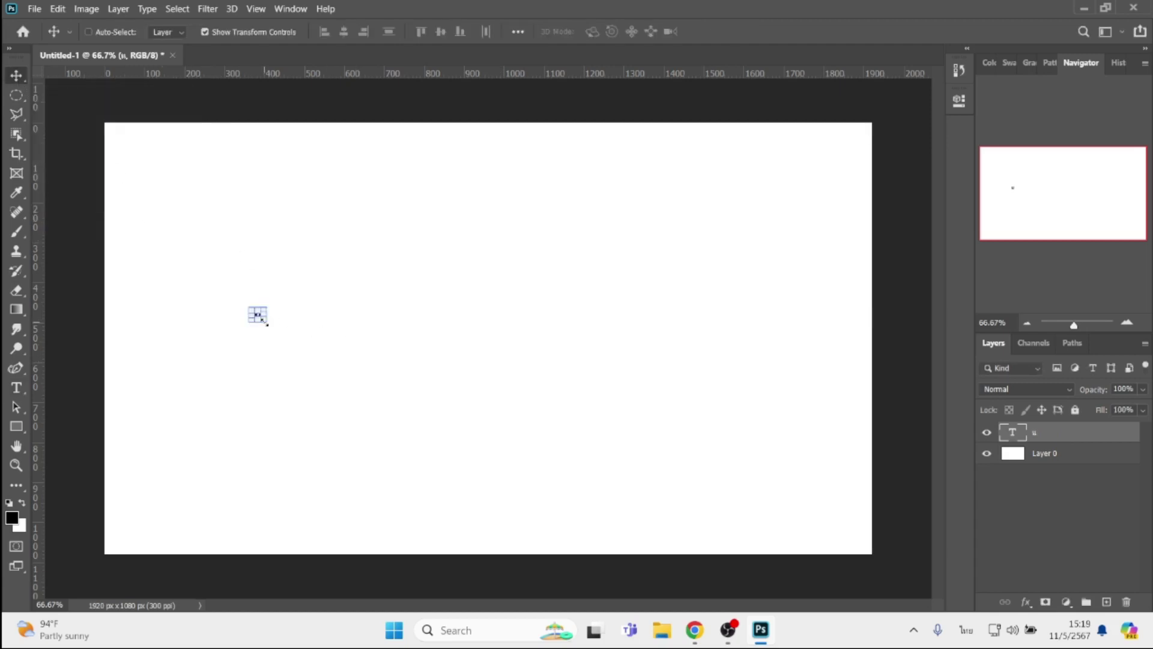
click(266, 327)
mouse_move(266, 327)
mouse_down()
mouse_move(310, 390)
mouse_move(201, 346)
mouse_up()
key(Return)
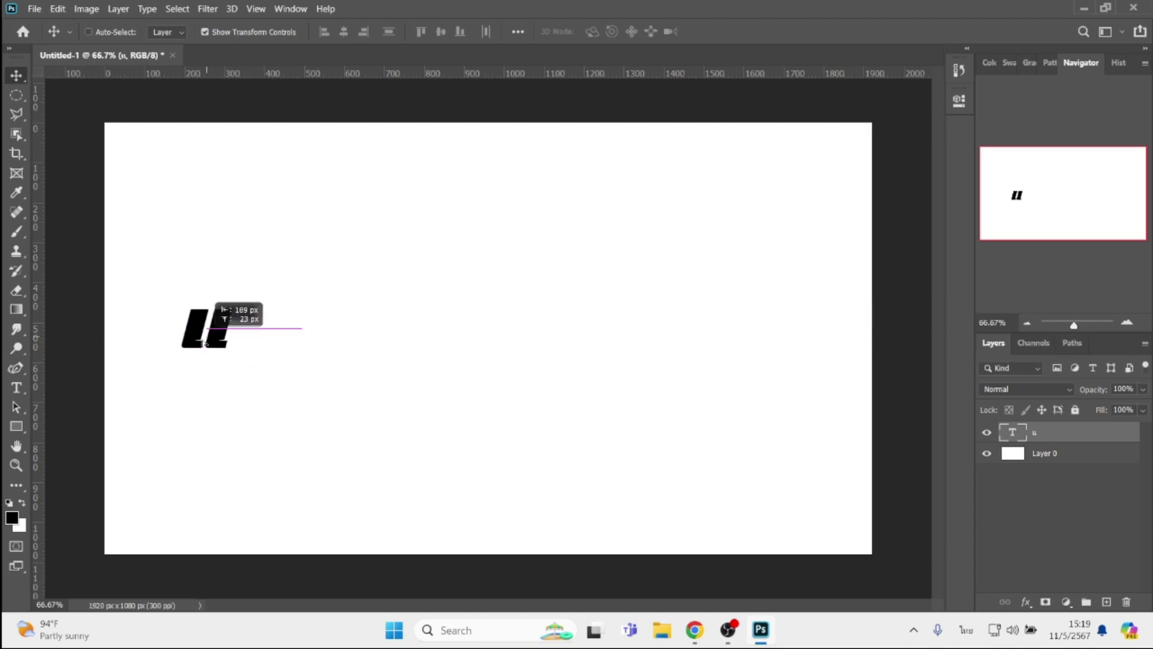
Duplicate แ, retype the copy as ถ, and enlarge and nudge it beside แ
key(ctrl+j)
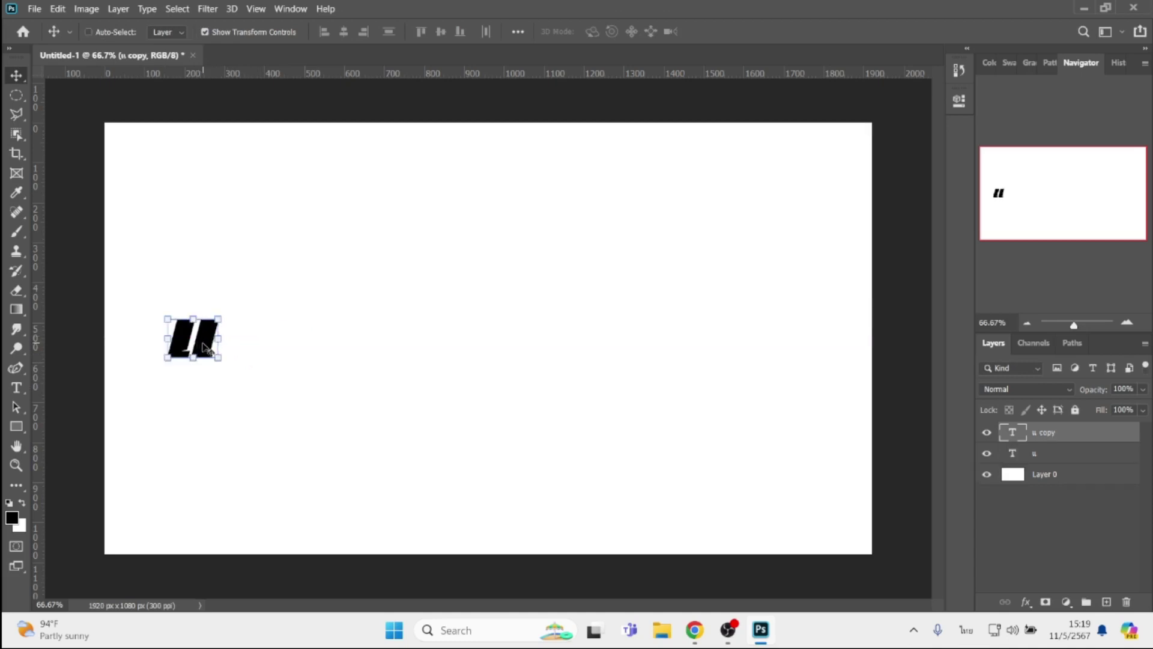
drag(201, 346, 255, 346)
double_click(254, 341)
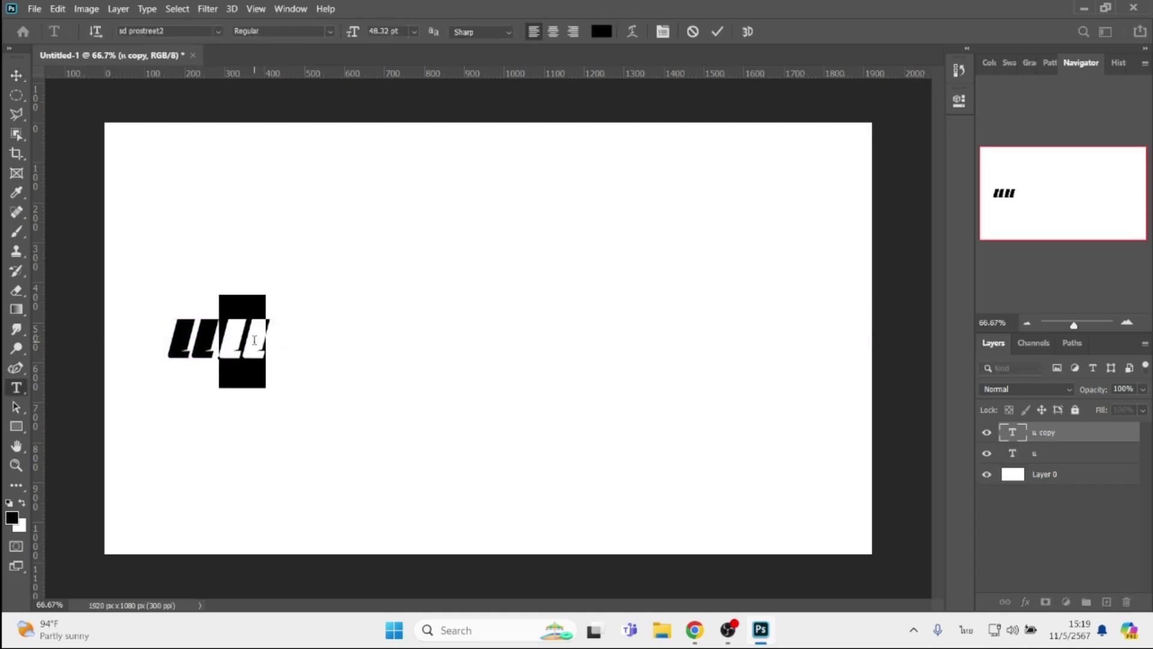
text(ก)
click(16, 76)
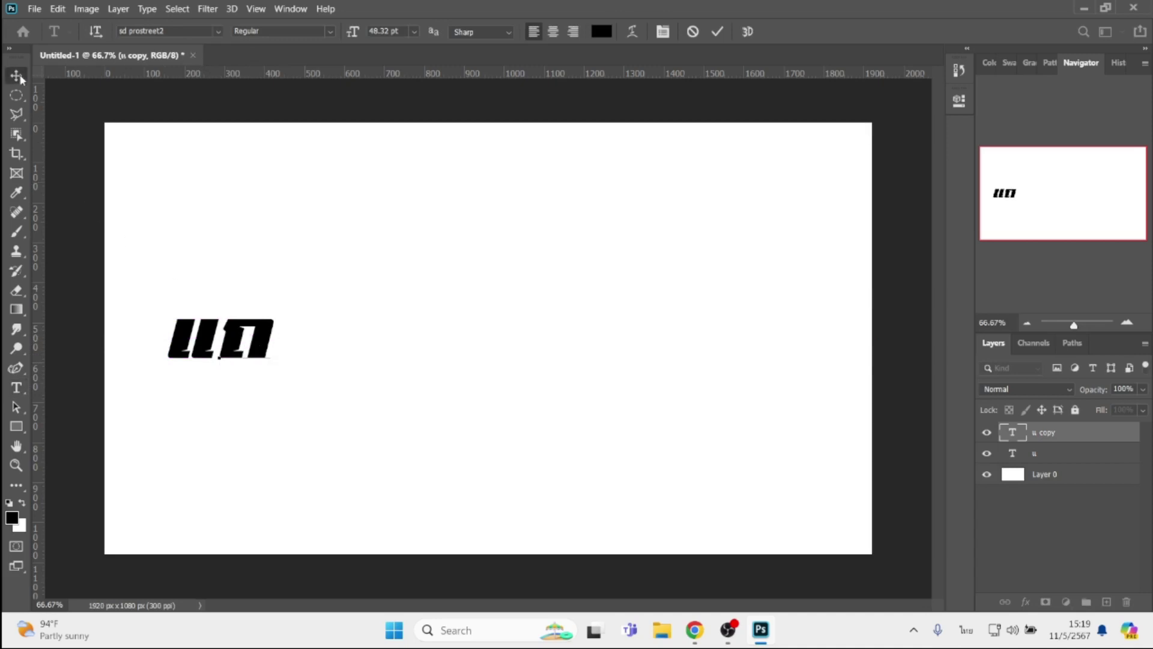
drag(280, 312, 303, 305)
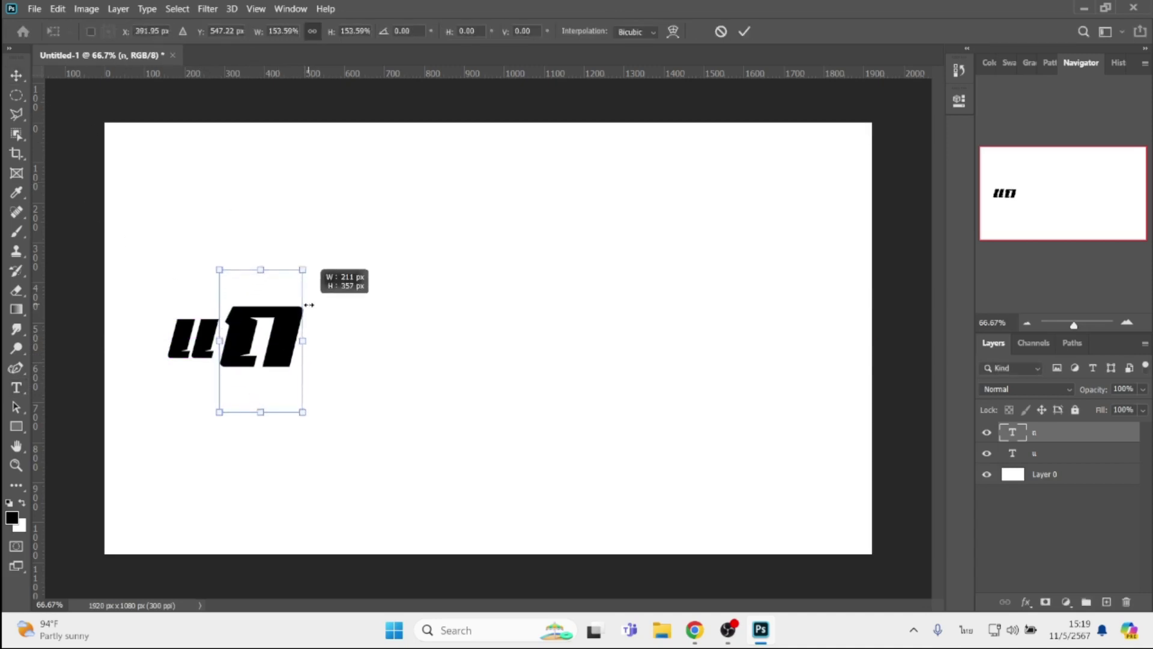
key(Left)
key(Left)
key(Left)
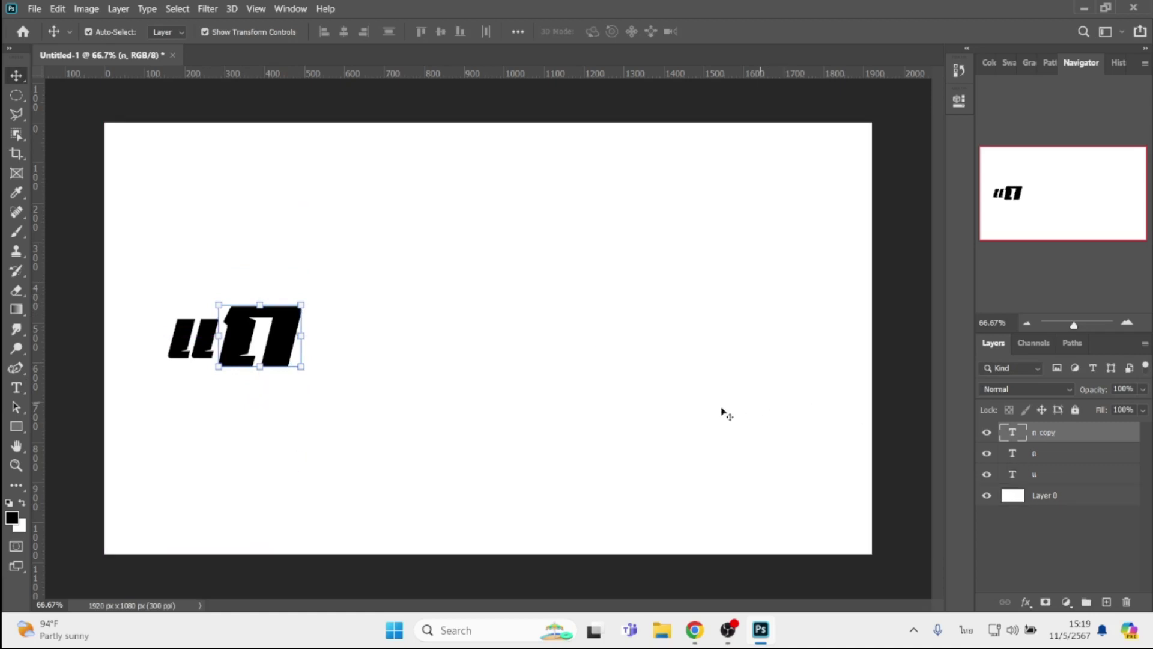
Place a third copy further right and retype it as วนี้
drag(275, 346, 354, 346)
double_click(345, 340)
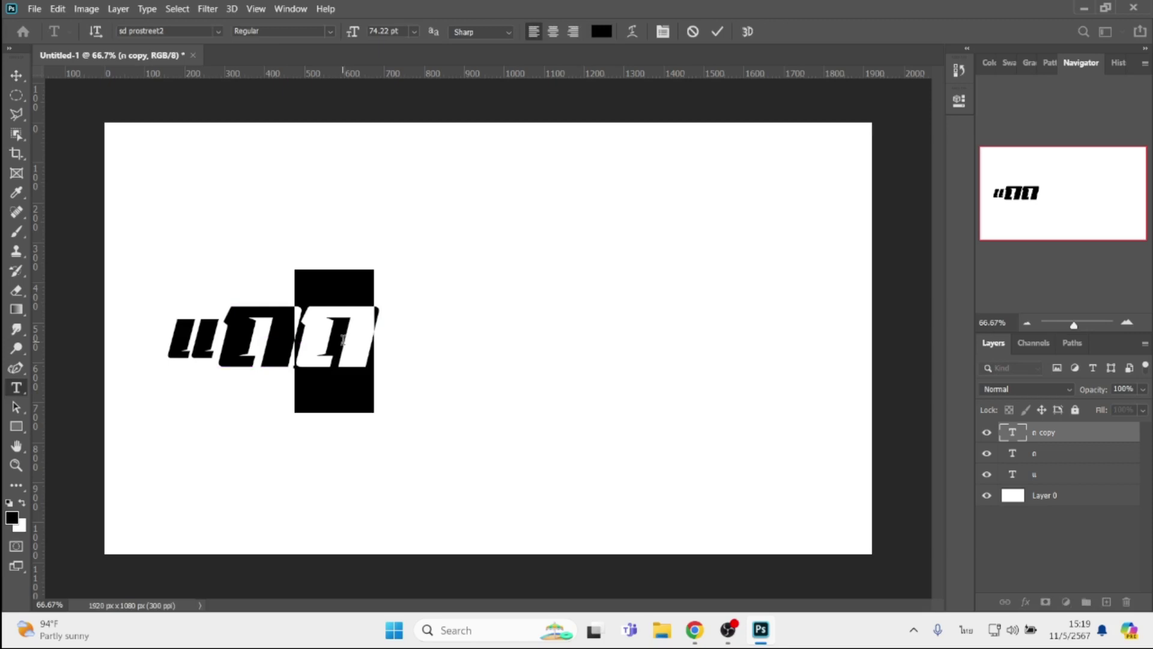
text(ห)
key(Delete)
text(ว)
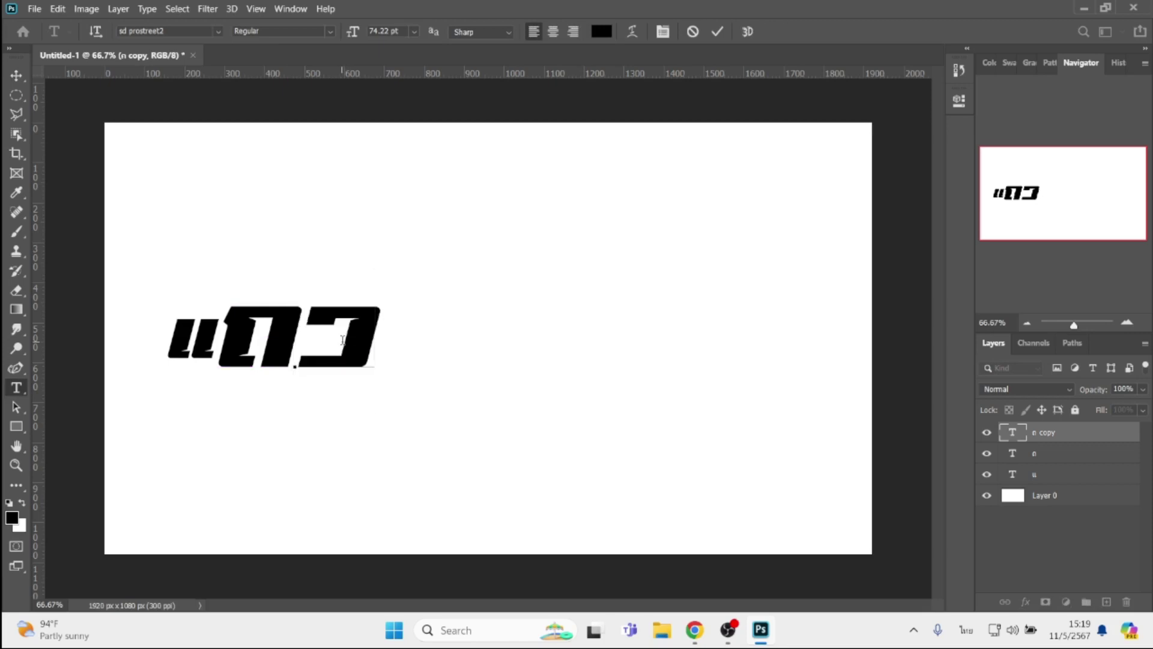
text(หี้)
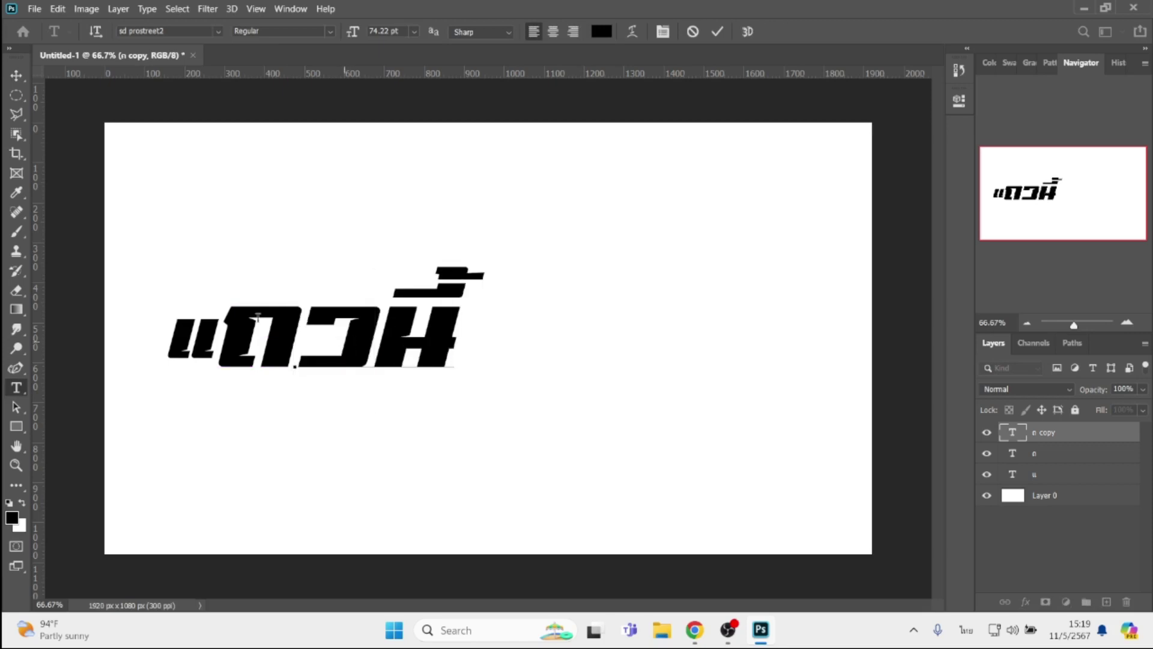
click(17, 75)
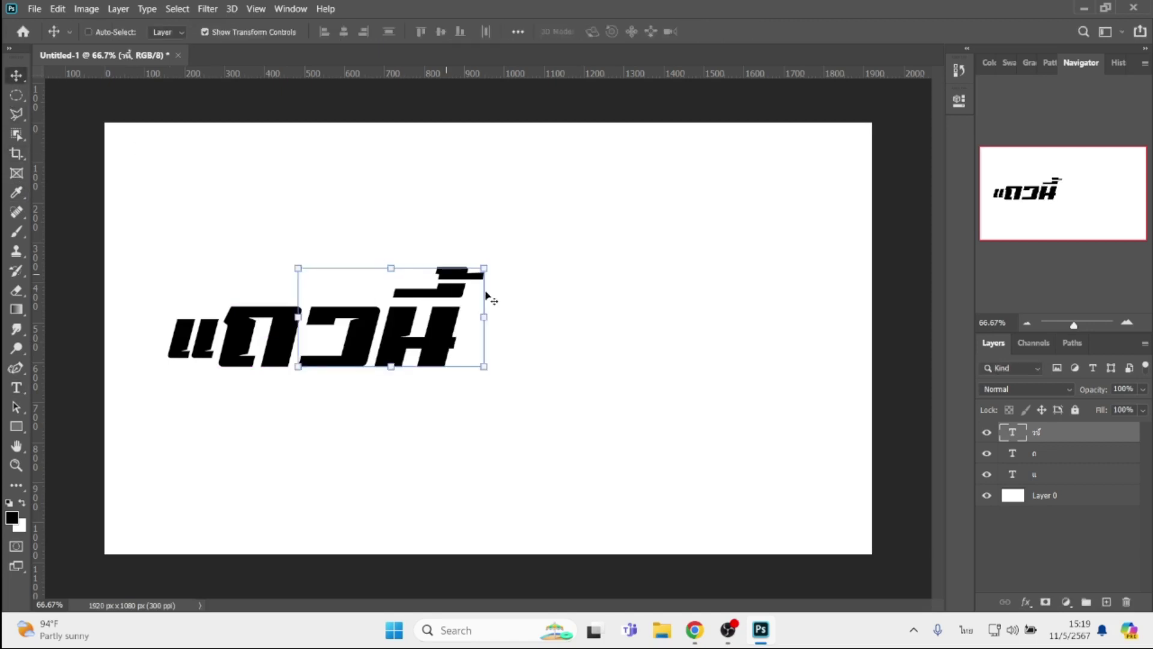
Shrink the วนี้ letters to about 65% and move them up into line
drag(484, 269, 422, 302)
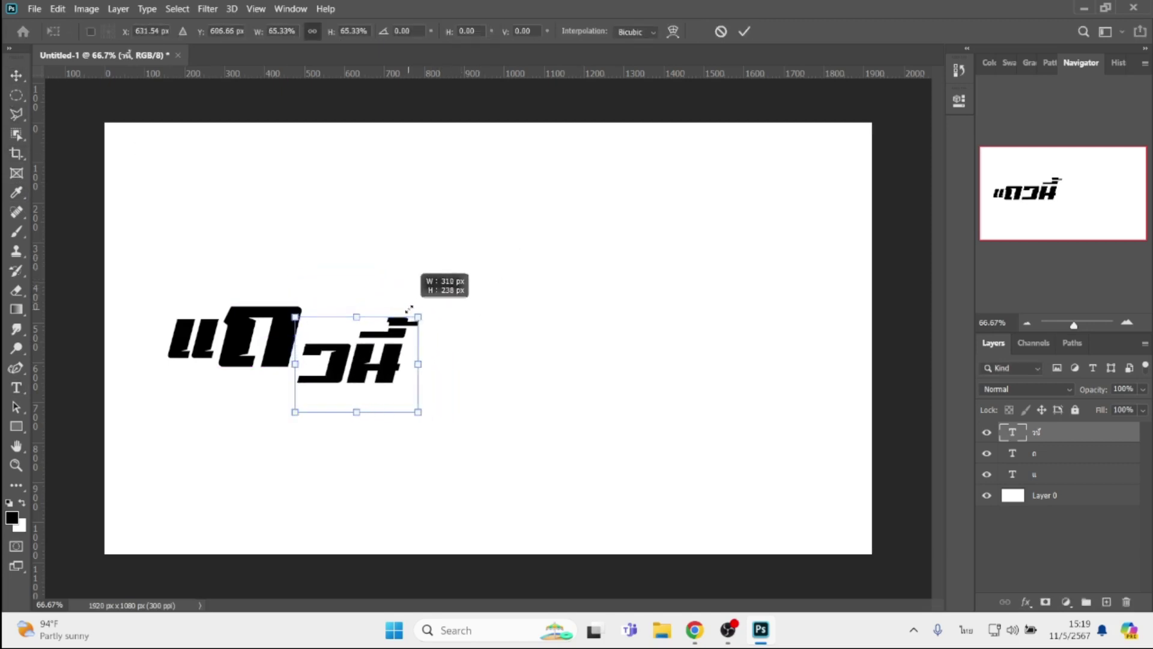
drag(421, 302, 418, 317)
drag(340, 371, 342, 351)
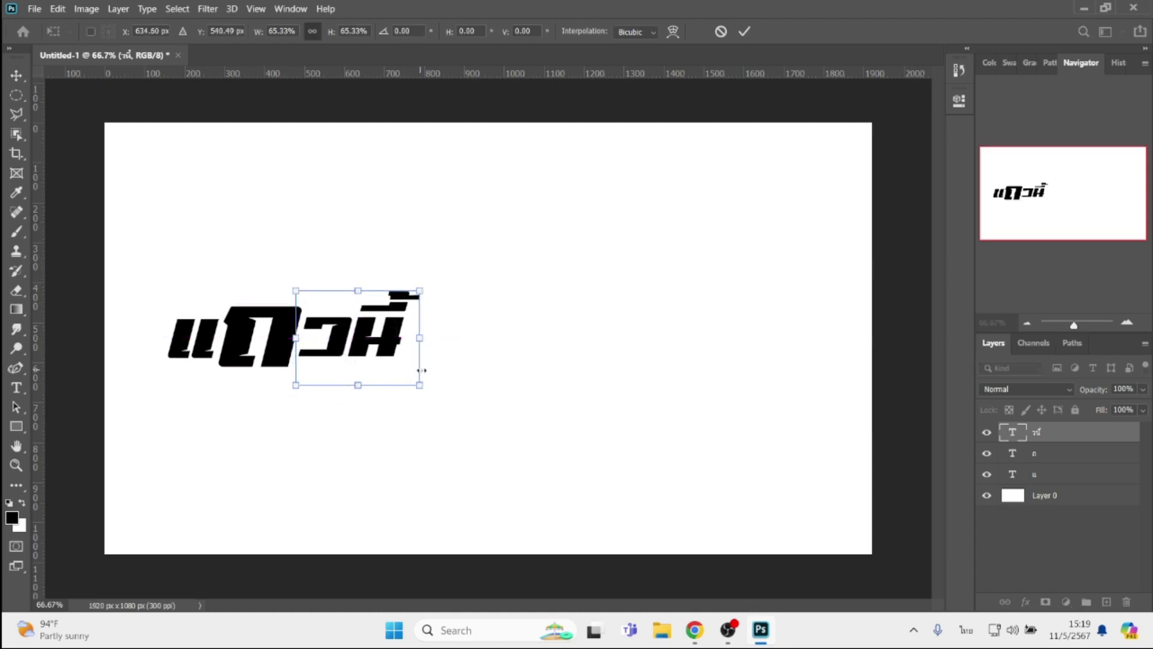
key(Return)
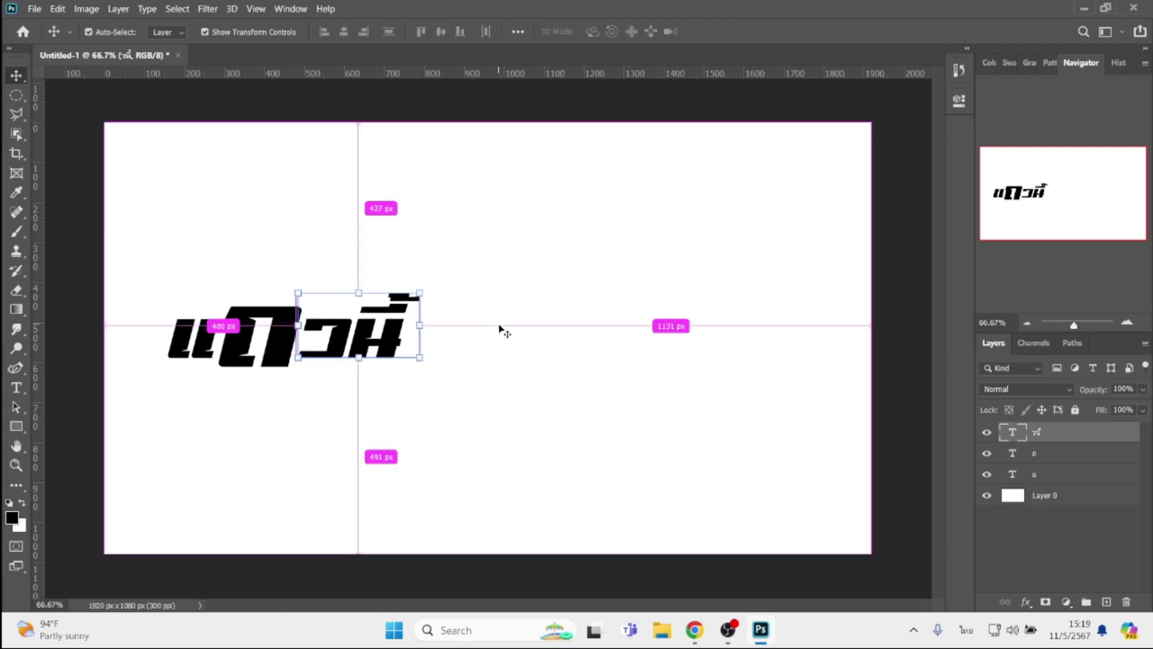
Copy วนี้, retype the copy as แ, and place it beside the first word
alt+drag(359, 341, 481, 384)
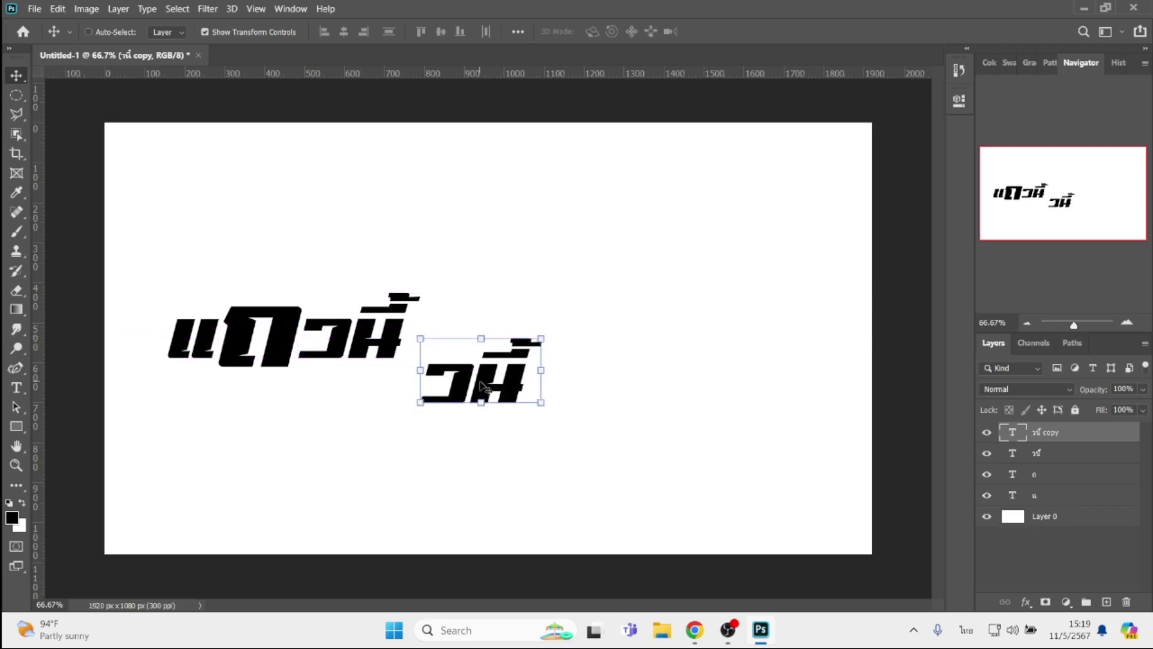
double_click(481, 380)
text(แ)
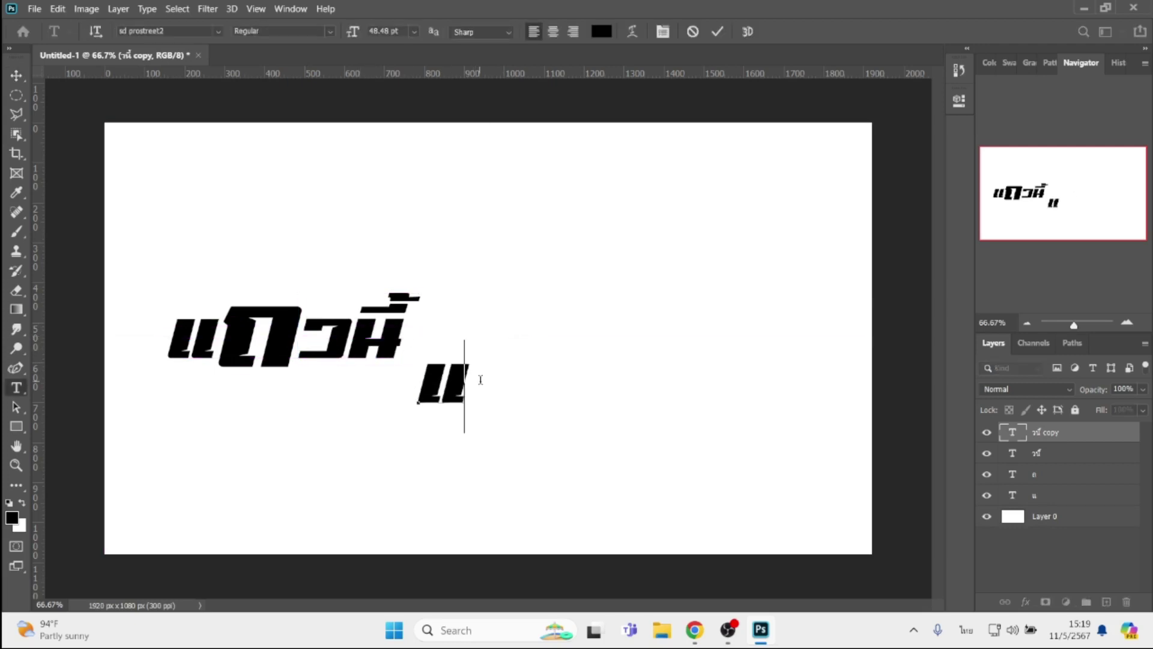
click(16, 75)
mouse_move(448, 389)
mouse_down()
mouse_move(444, 338)
mouse_move(505, 405)
mouse_up()
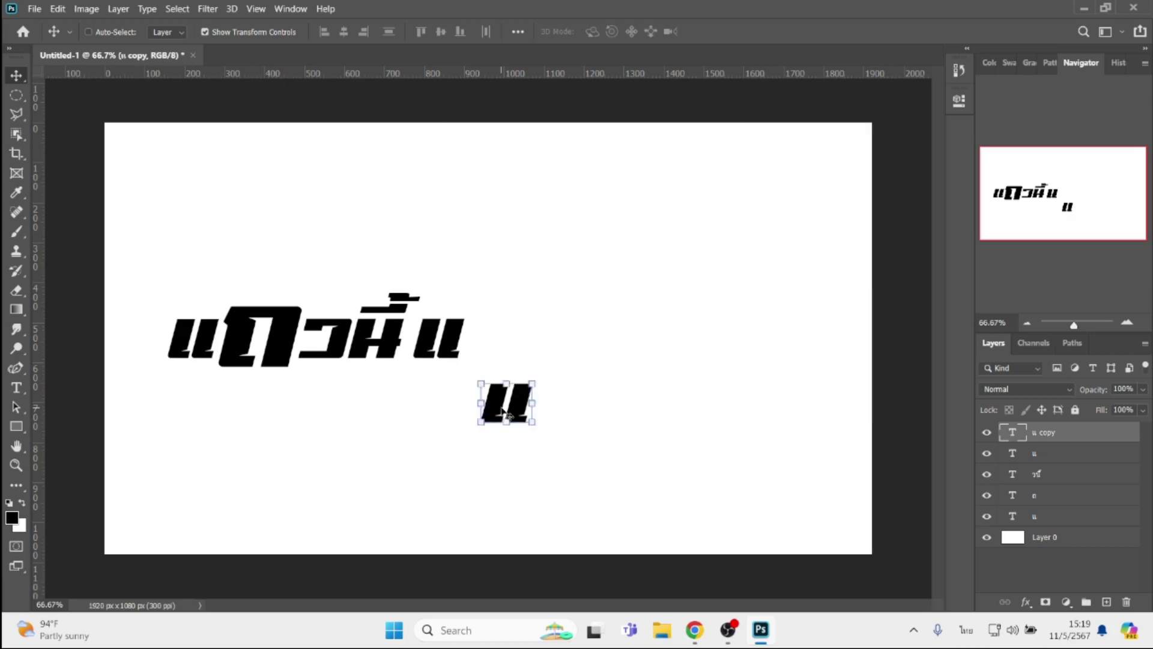
Retype a copy of แ as ม่, enlarge it, and position it beside แ
double_click(503, 405)
text(ห)
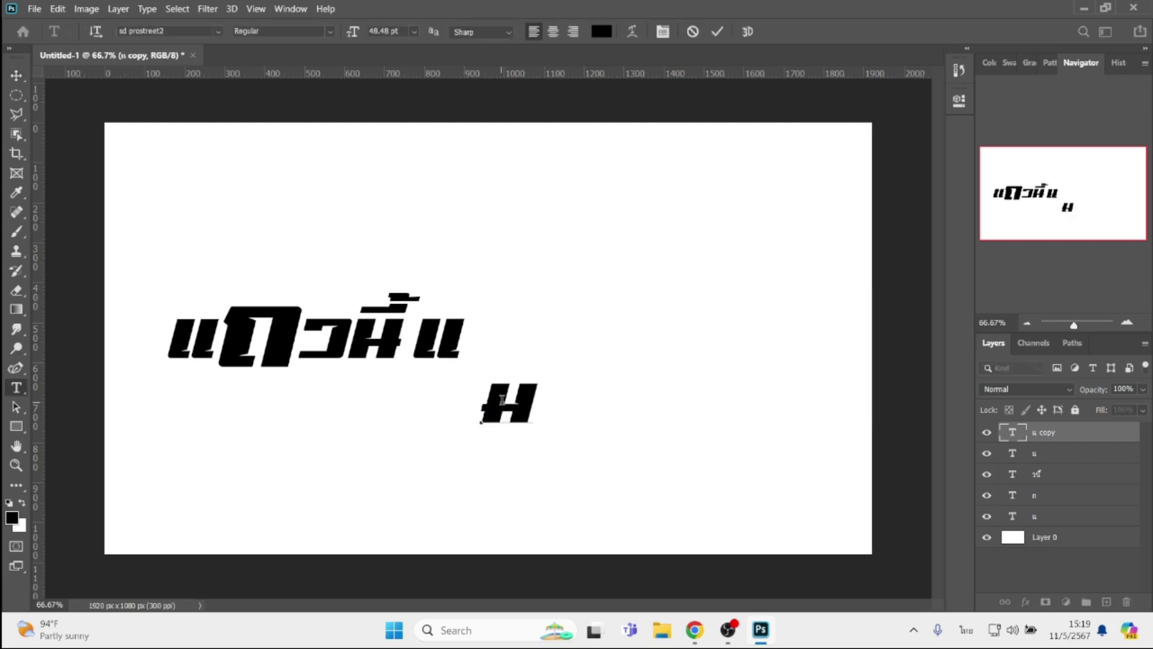
text(่)
key(ctrl+Return)
key(v)
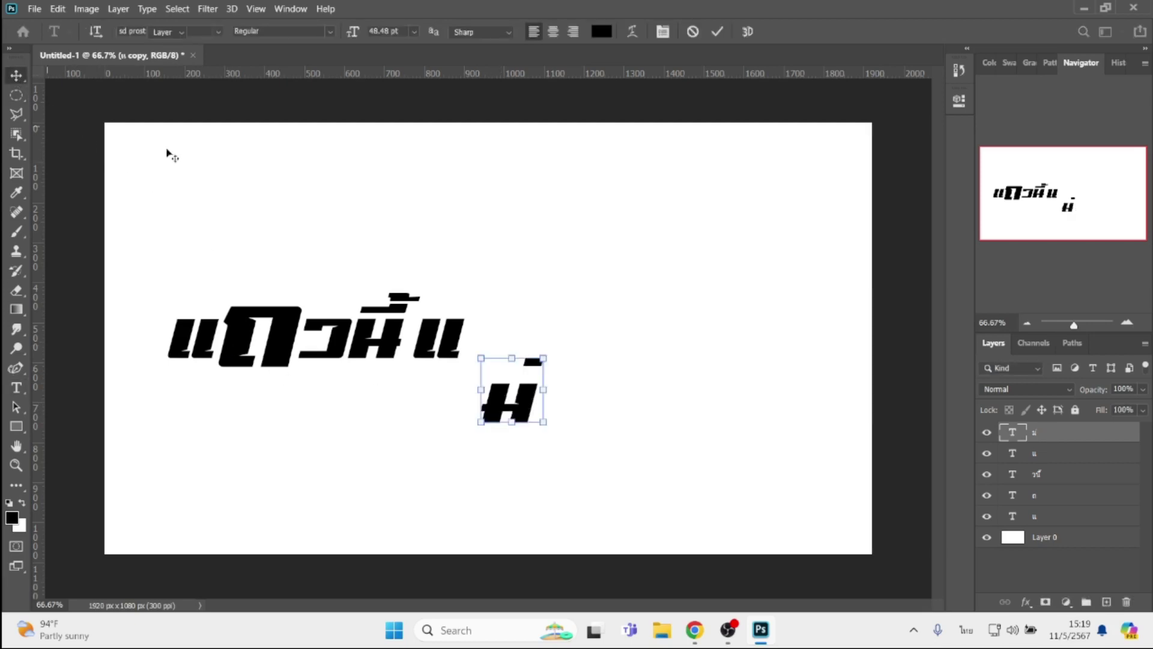
drag(543, 359, 635, 330)
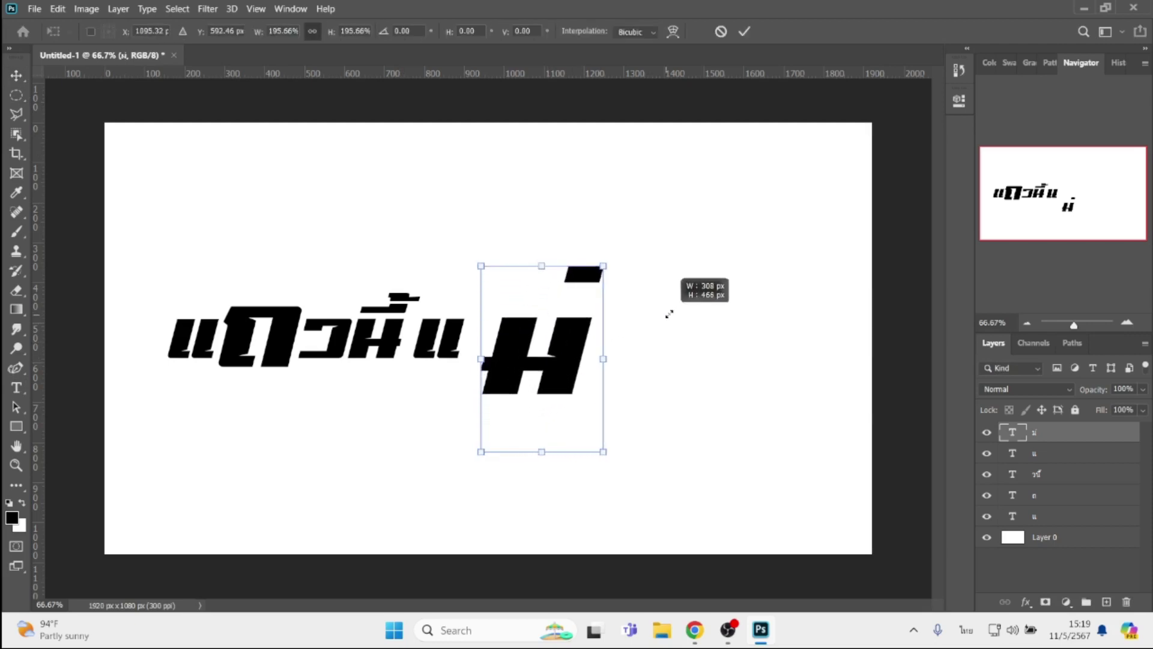
drag(543, 400, 524, 367)
key(Return)
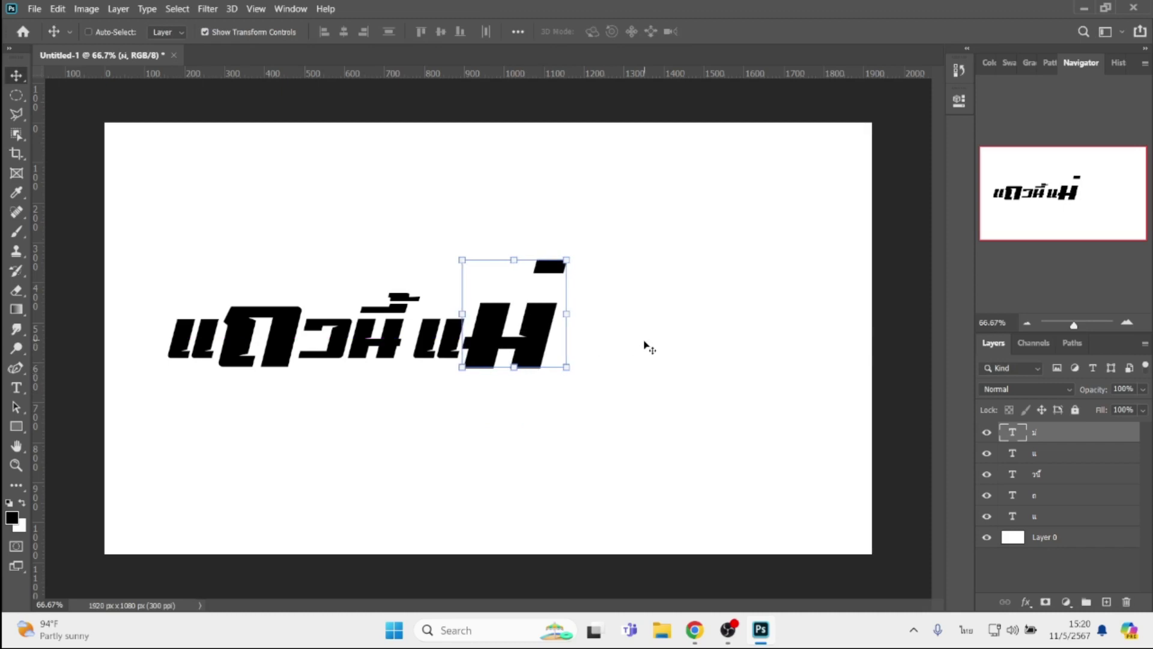
key(ctrl+j)
Place a copy right of ม่ and retype it as งเถื่อน, adding the tone mark
drag(505, 334, 607, 387)
double_click(607, 388)
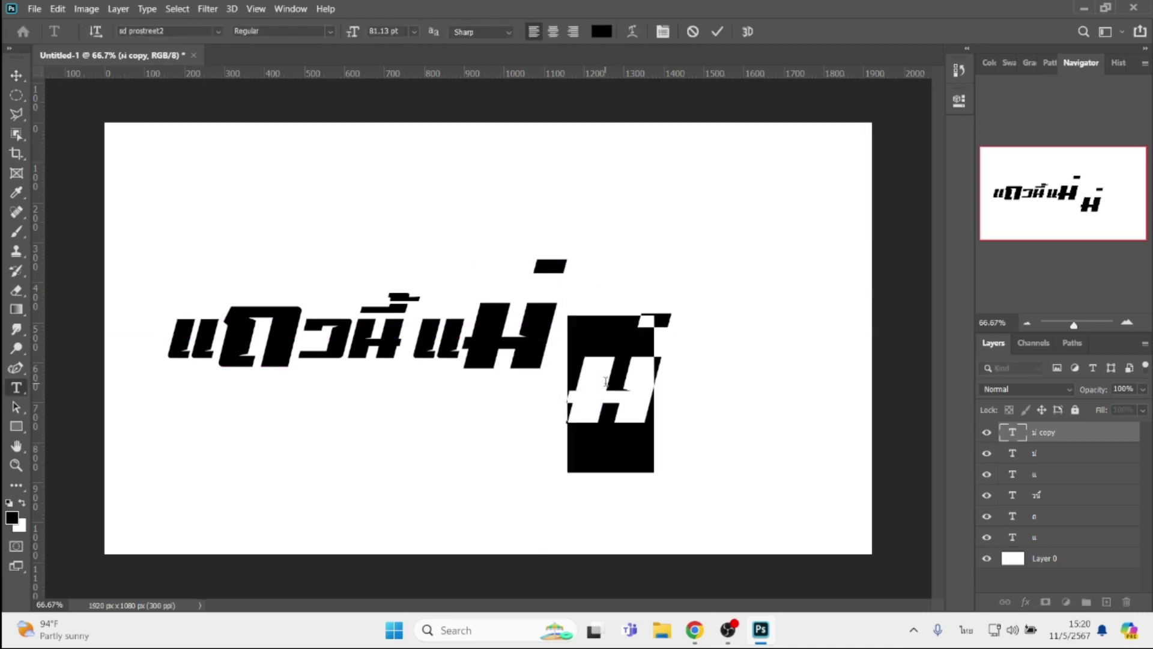
text(บ)
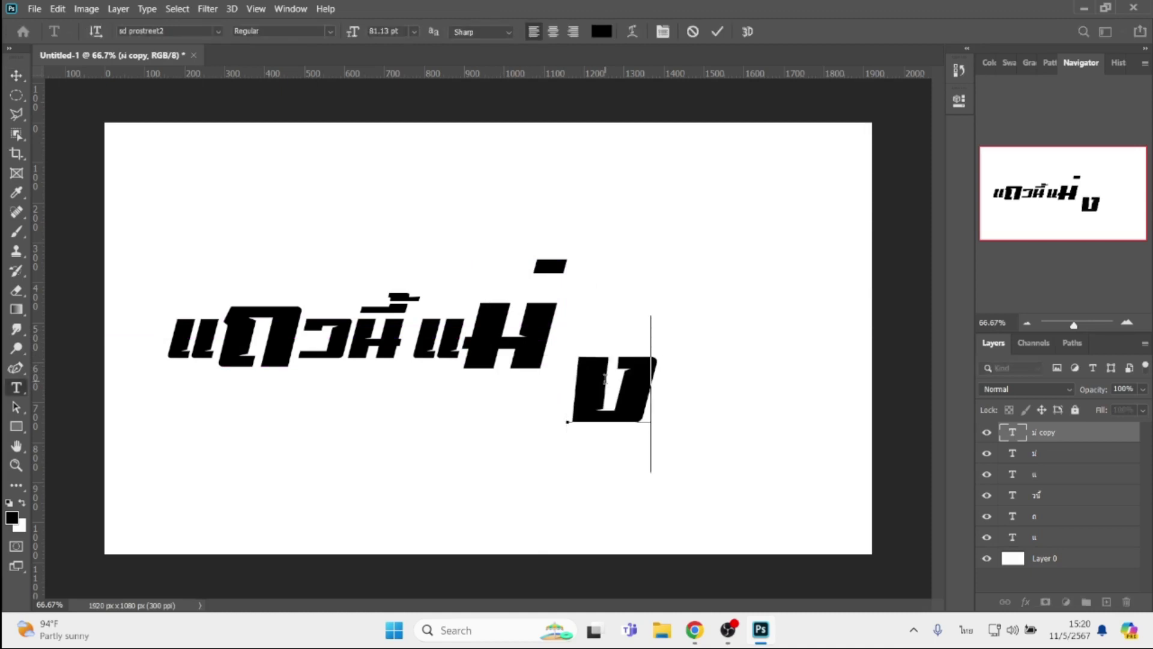
text(เถือน)
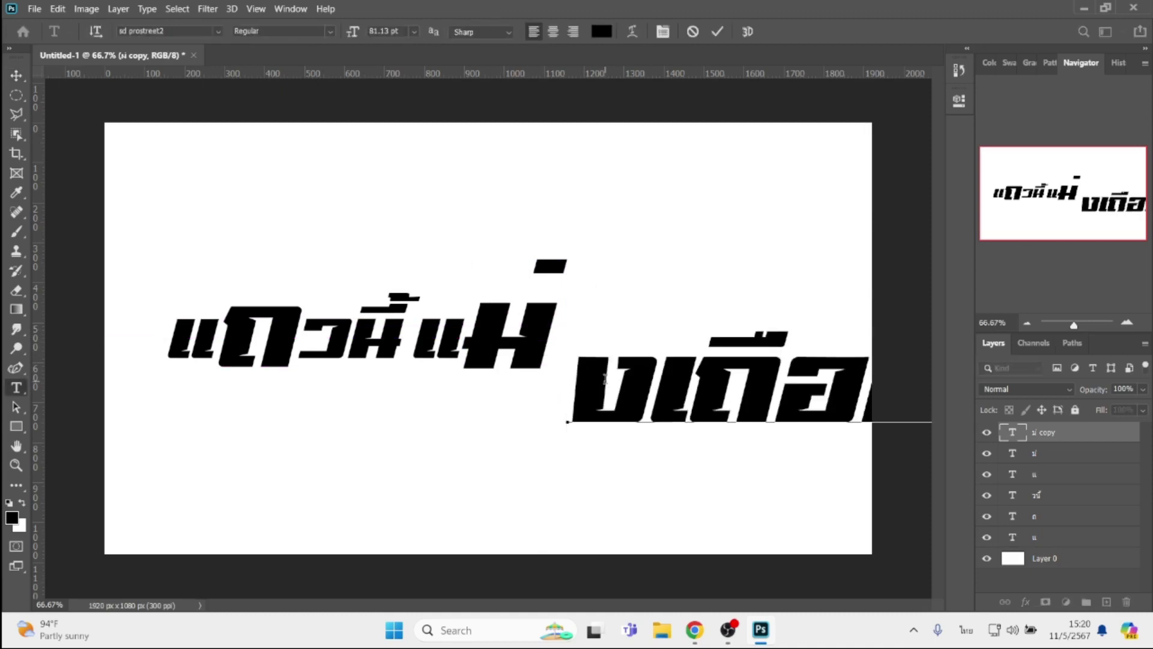
key(Left)
key(Left)
text(่)
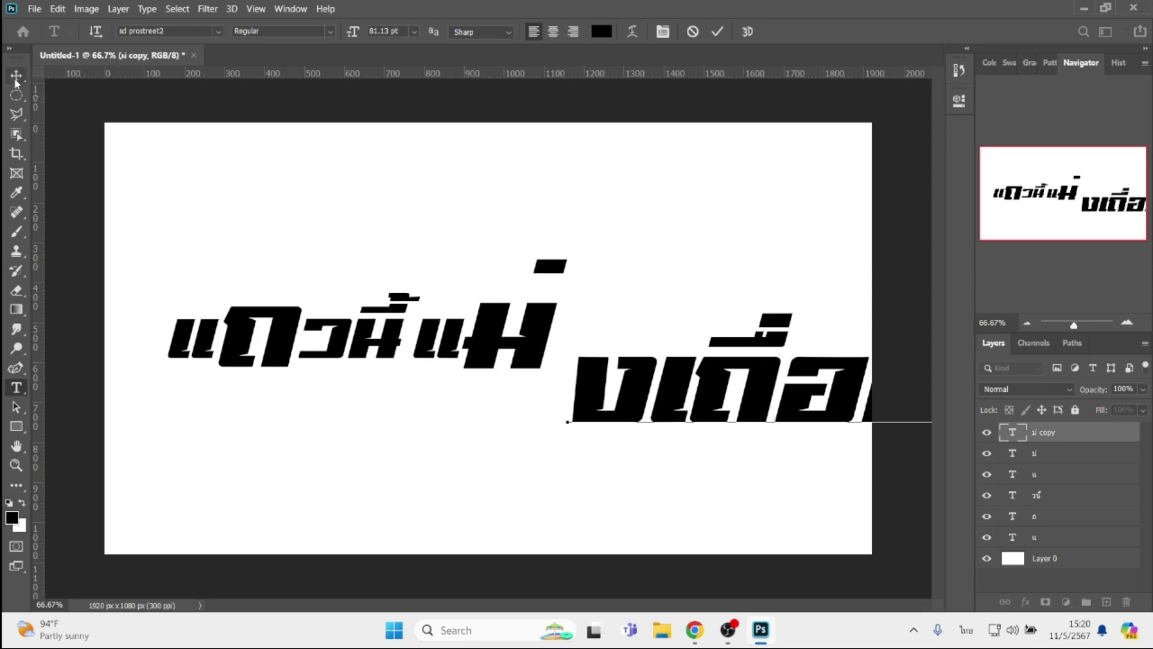
key(ctrl+Return)
key(v)
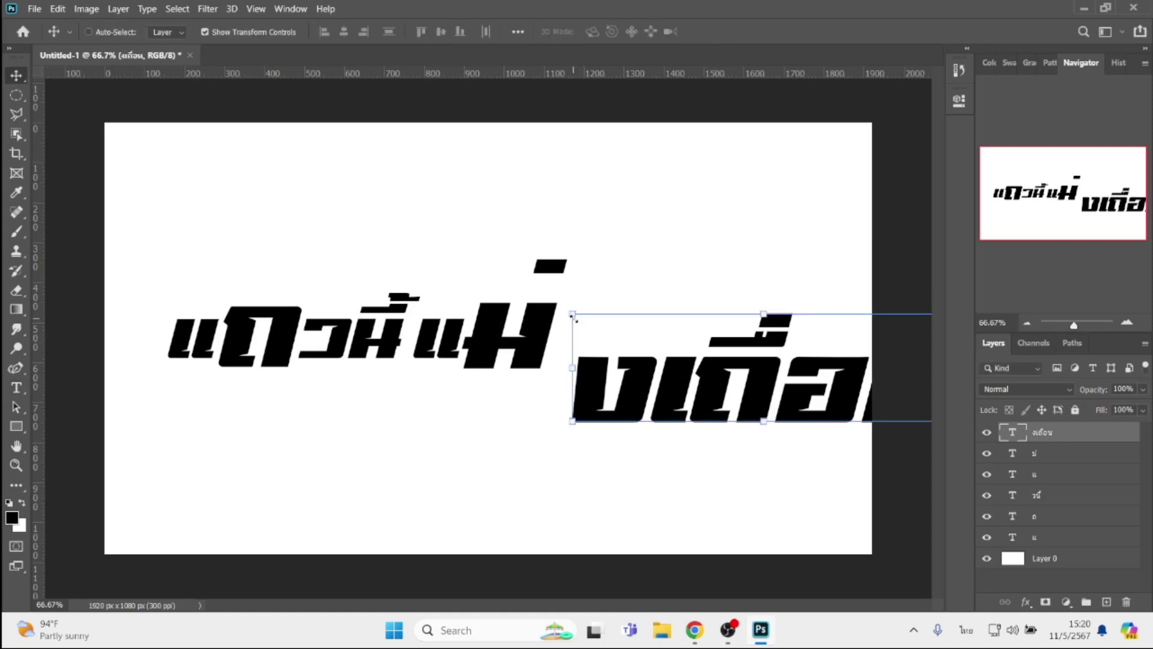
Shrink งเถื่อน to about 60% beside แม่, then scale the whole headline to about 107%
drag(573, 316, 723, 377)
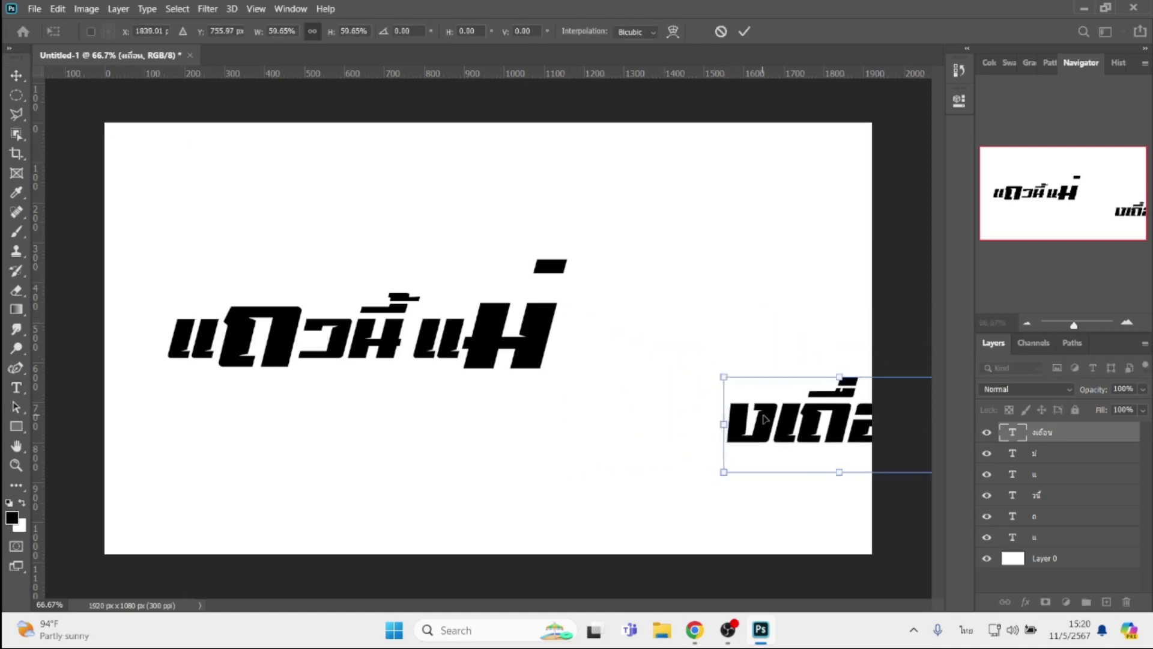
drag(764, 419, 603, 341)
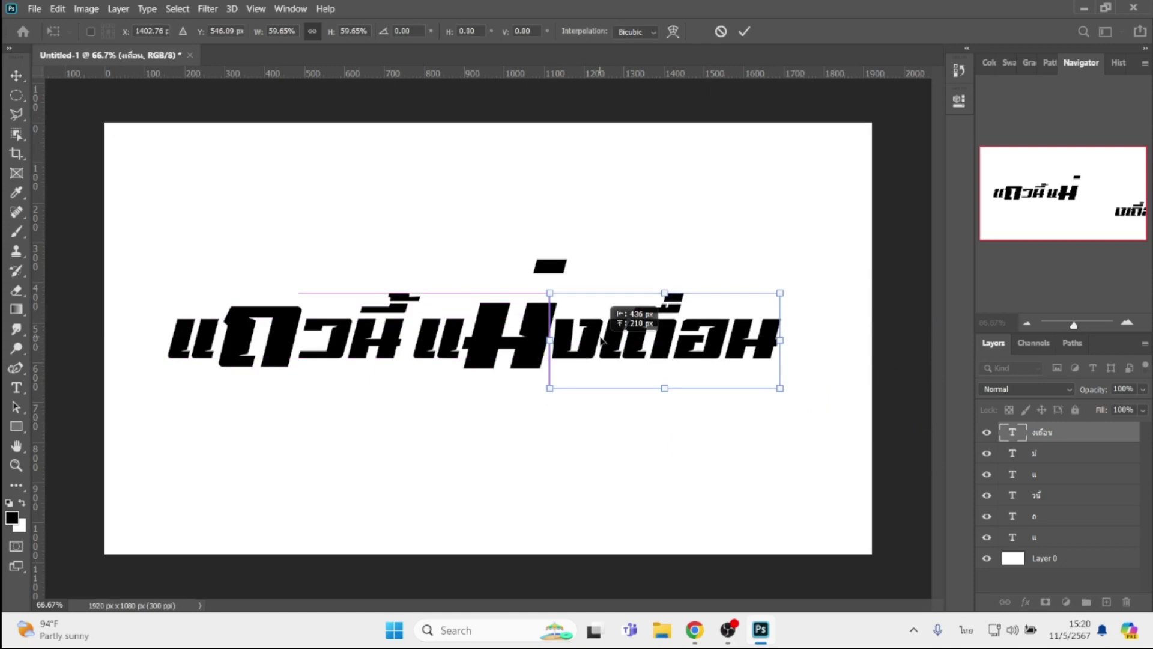
click(712, 393)
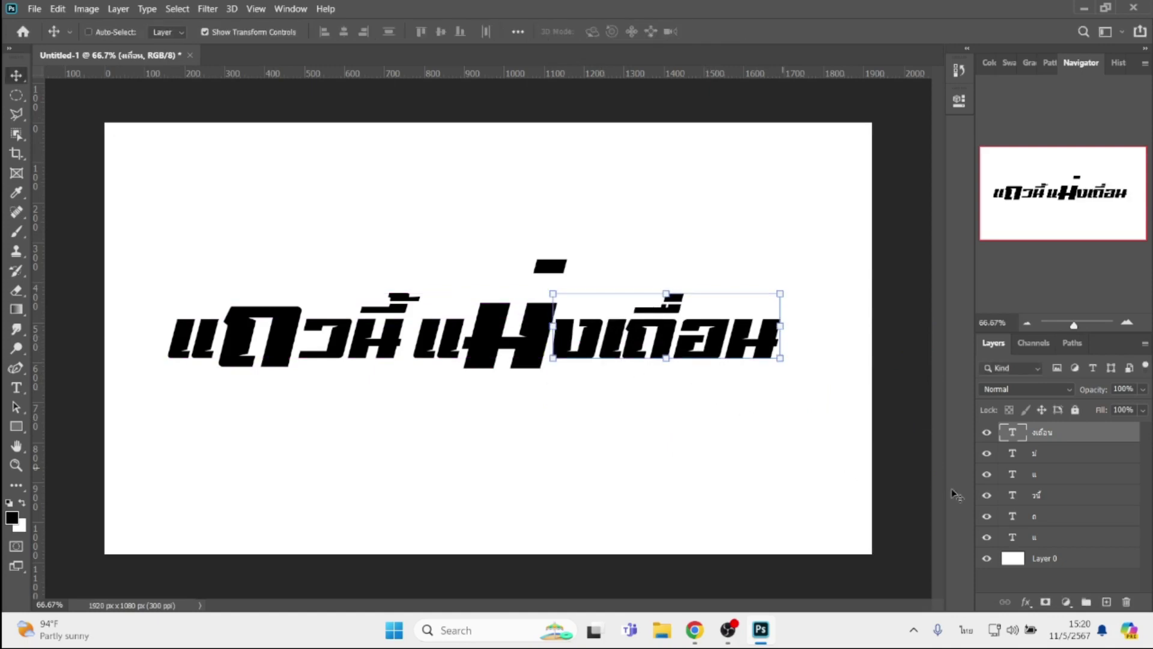
shift+click(1083, 539)
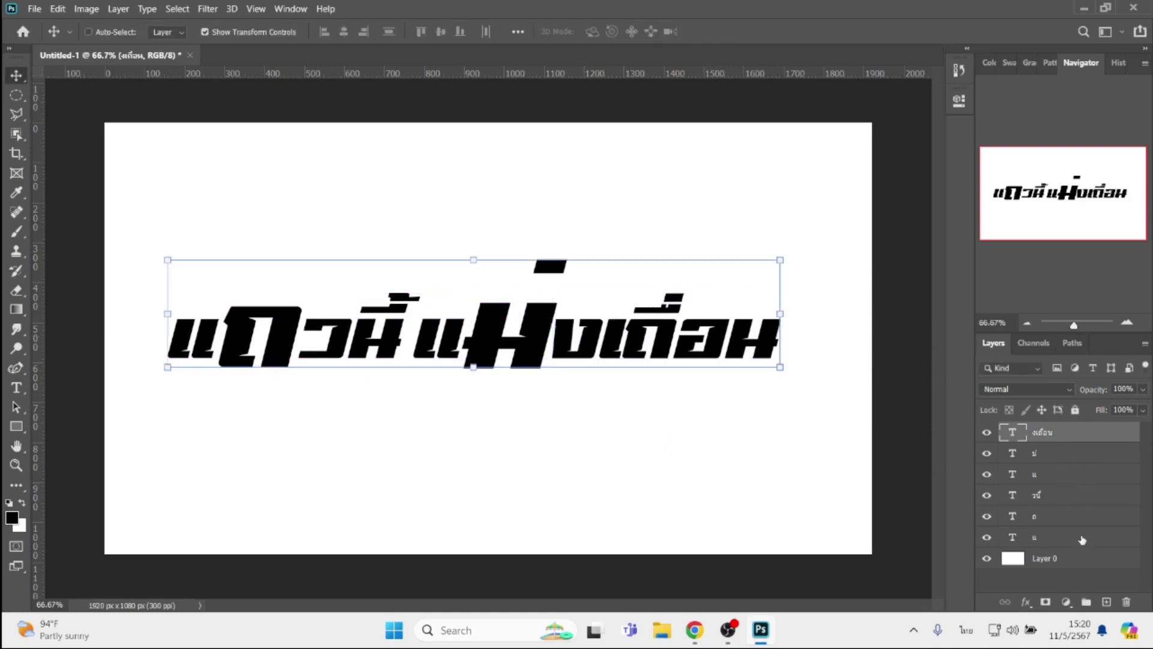
drag(776, 371, 822, 398)
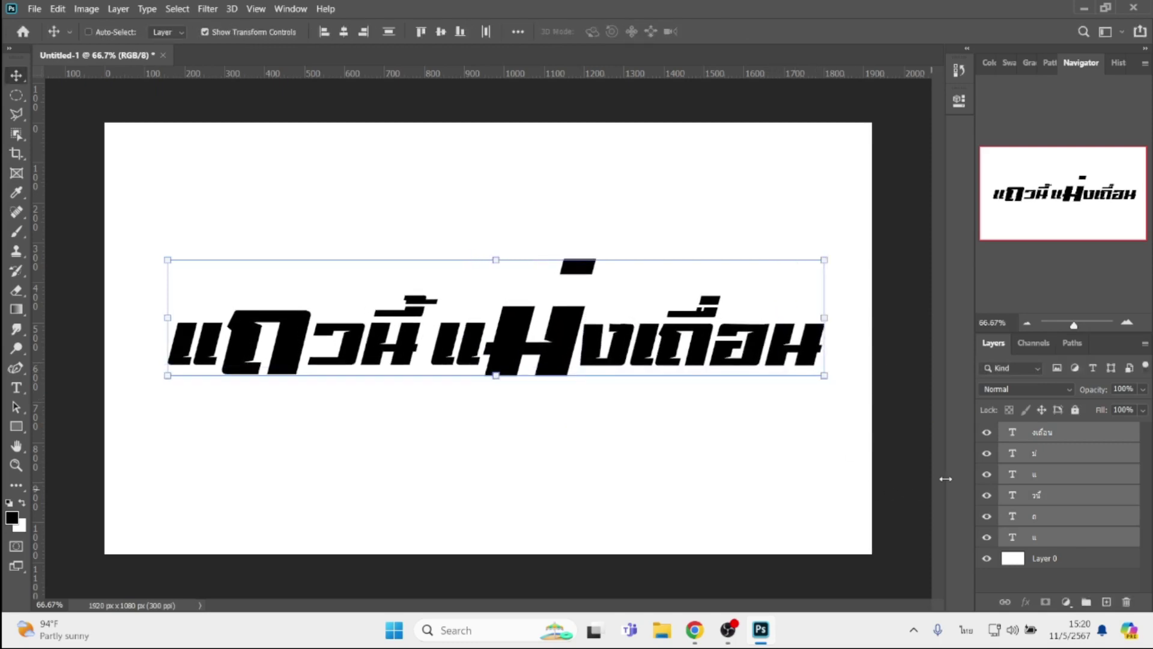
Give the แ layer a 10 px black Stroke and a green Color Overlay
click(1072, 543)
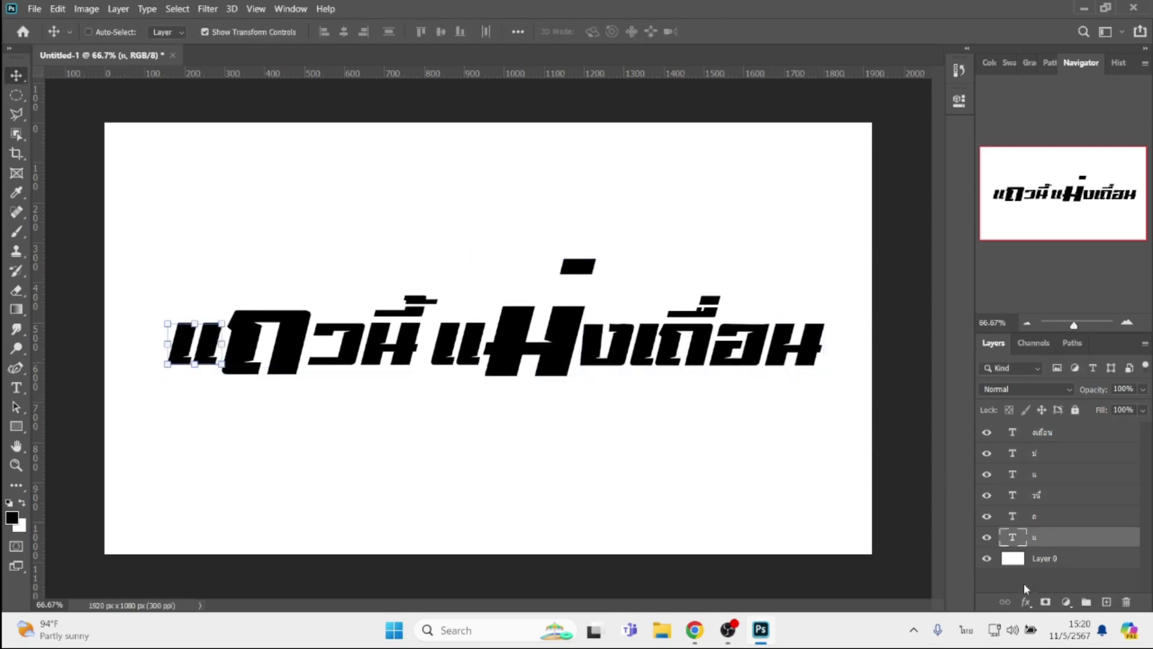
click(1027, 601)
click(1048, 494)
text(10)
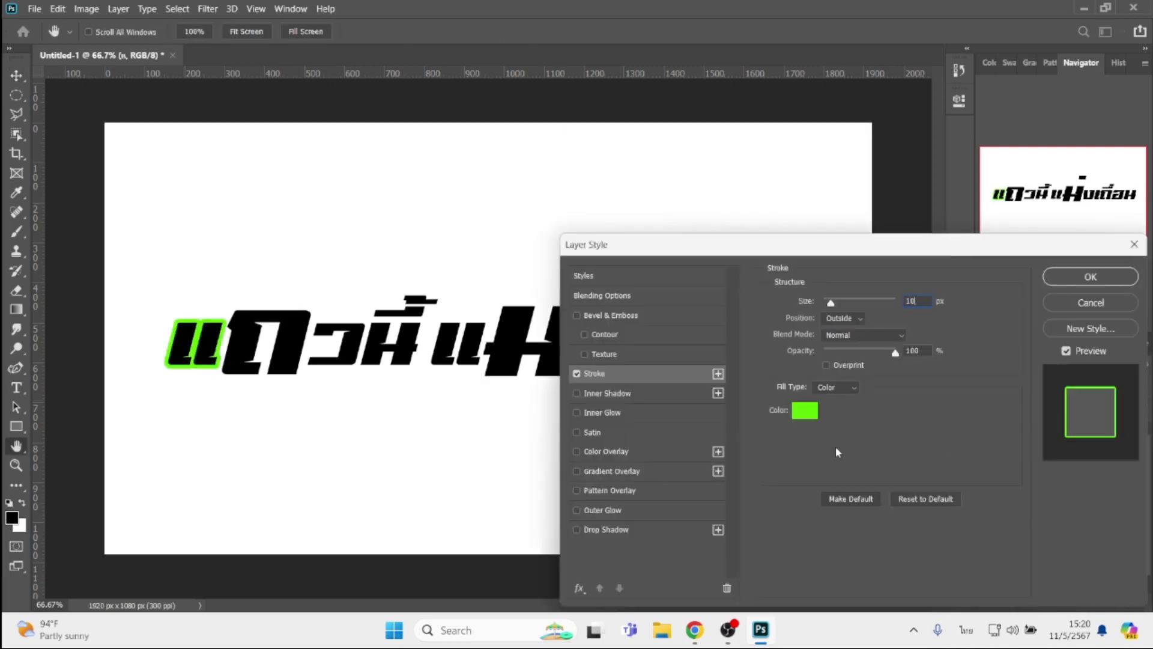
click(803, 415)
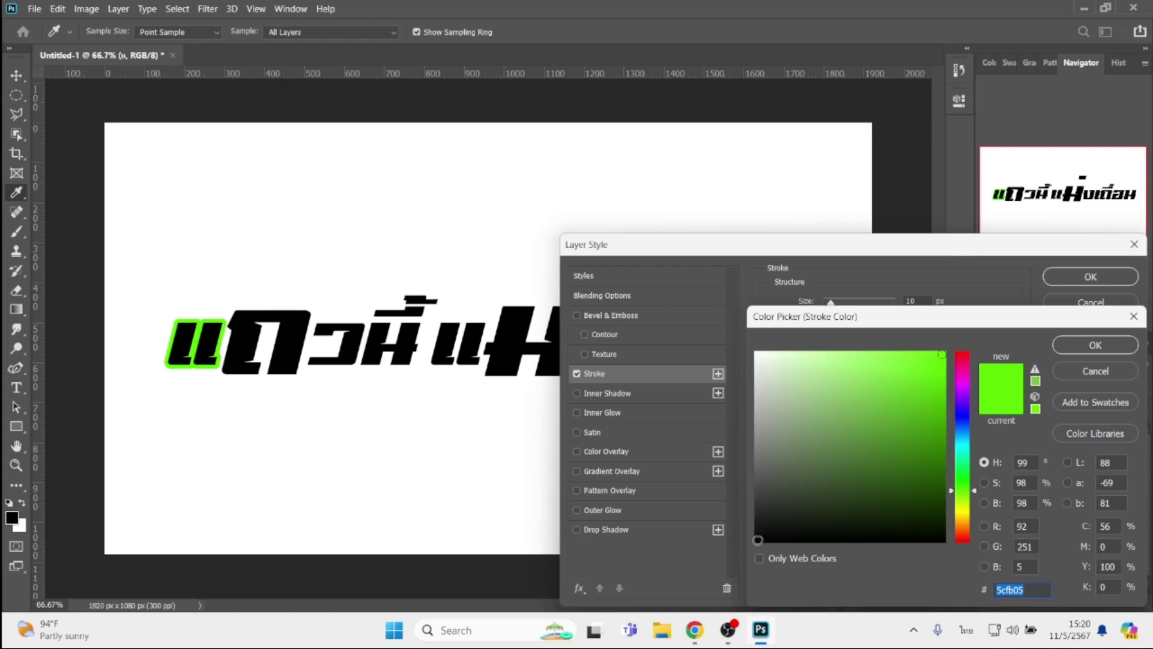
click(758, 540)
key(Return)
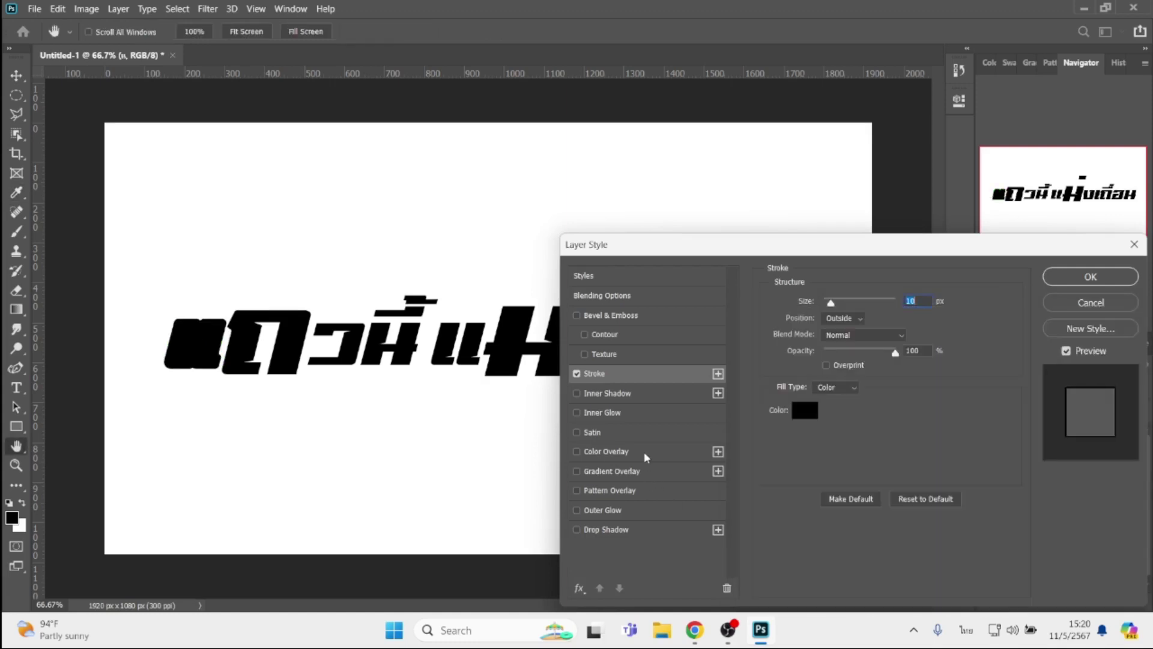
click(646, 458)
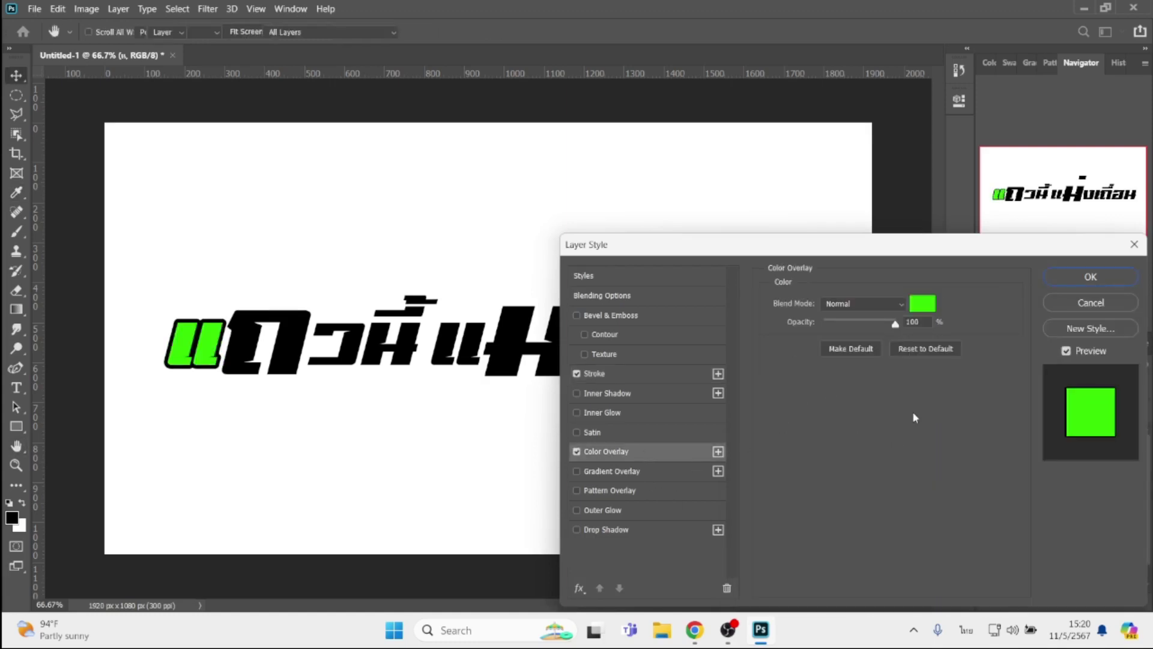
key(Return)
Apply the same black stroke and green overlay to the ถ layer
click(1070, 521)
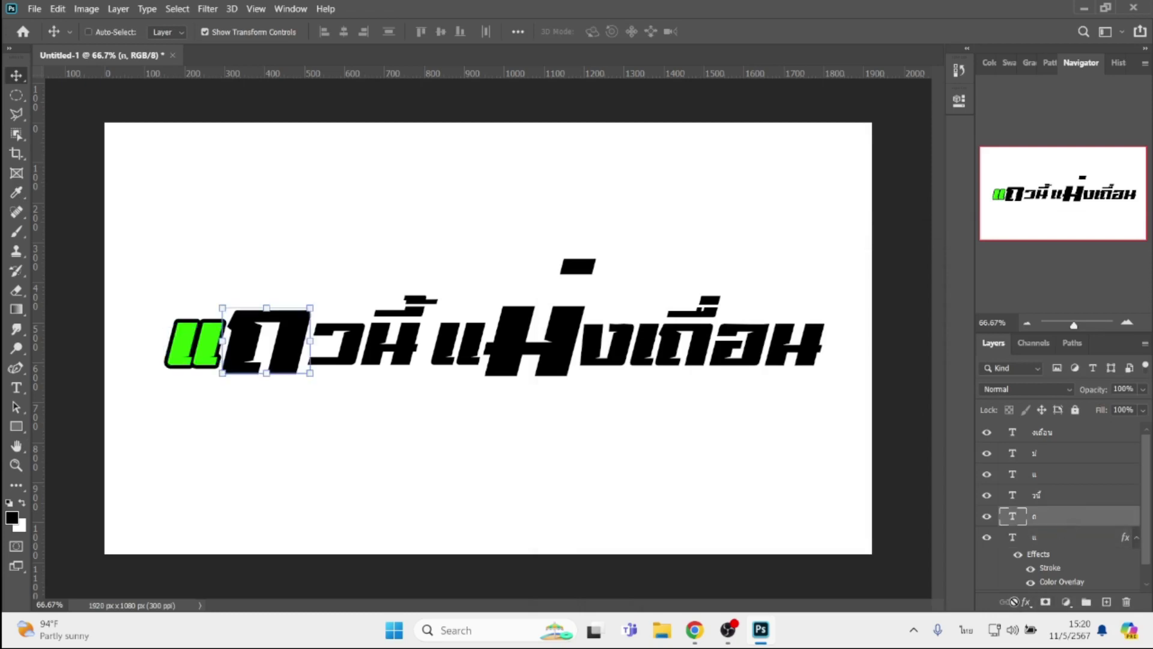
click(1026, 601)
click(1045, 493)
click(656, 456)
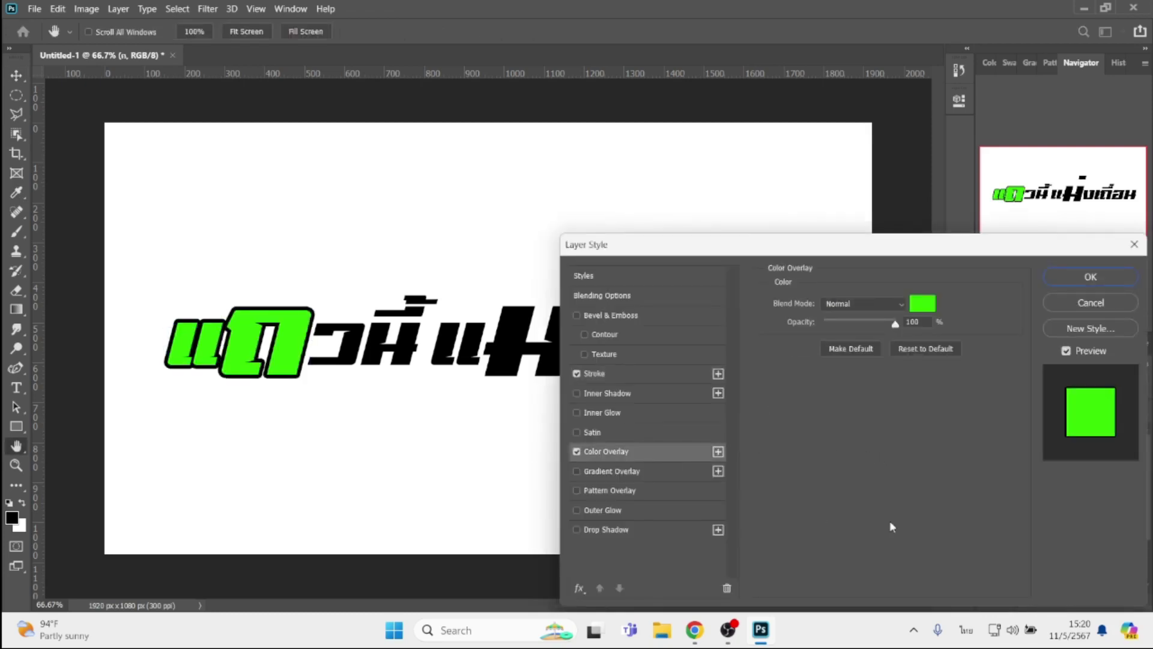
key(Return)
Apply the black stroke and green overlay to the วนี้ layer
click(1043, 496)
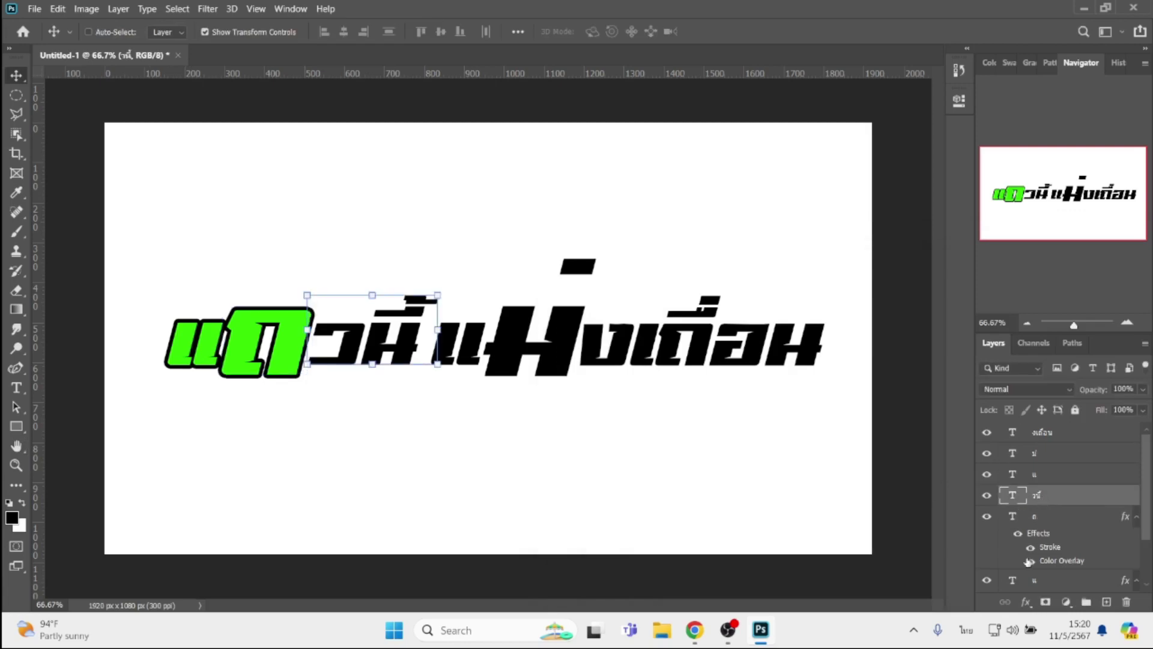
click(1026, 601)
click(1050, 494)
click(674, 451)
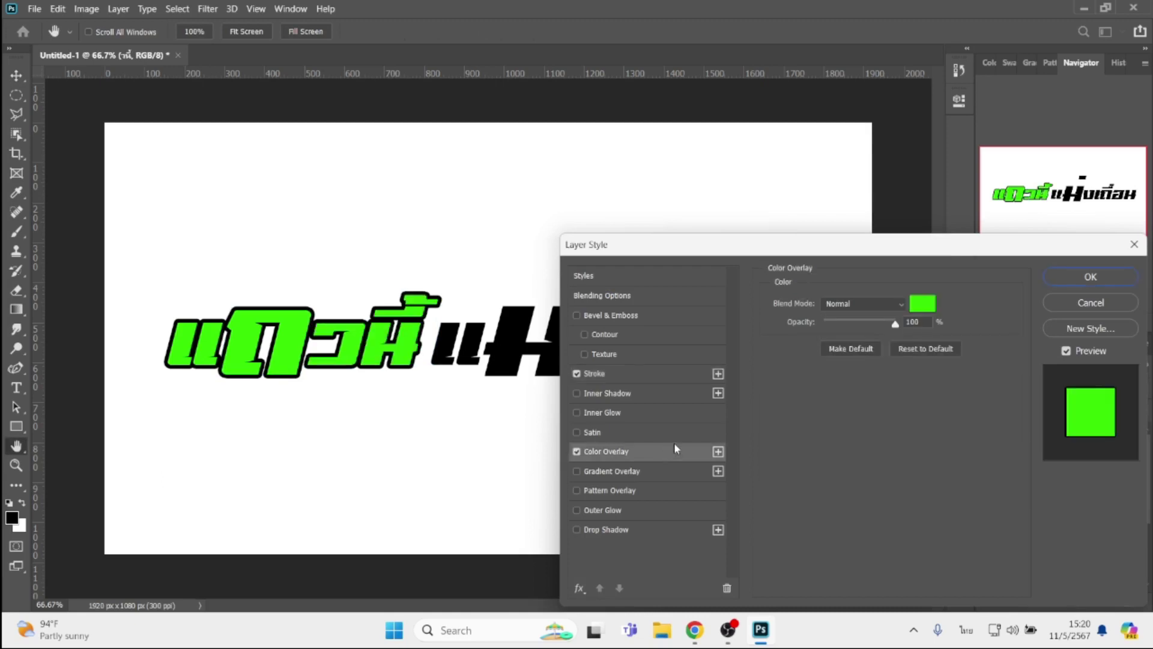
key(Return)
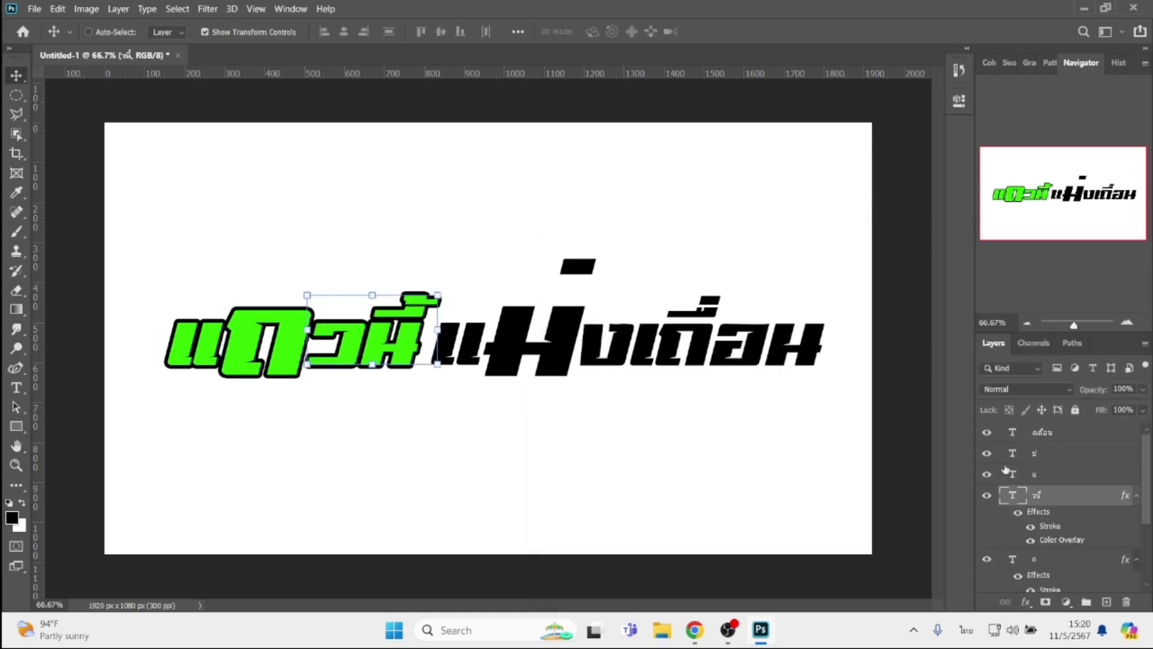
click(1073, 478)
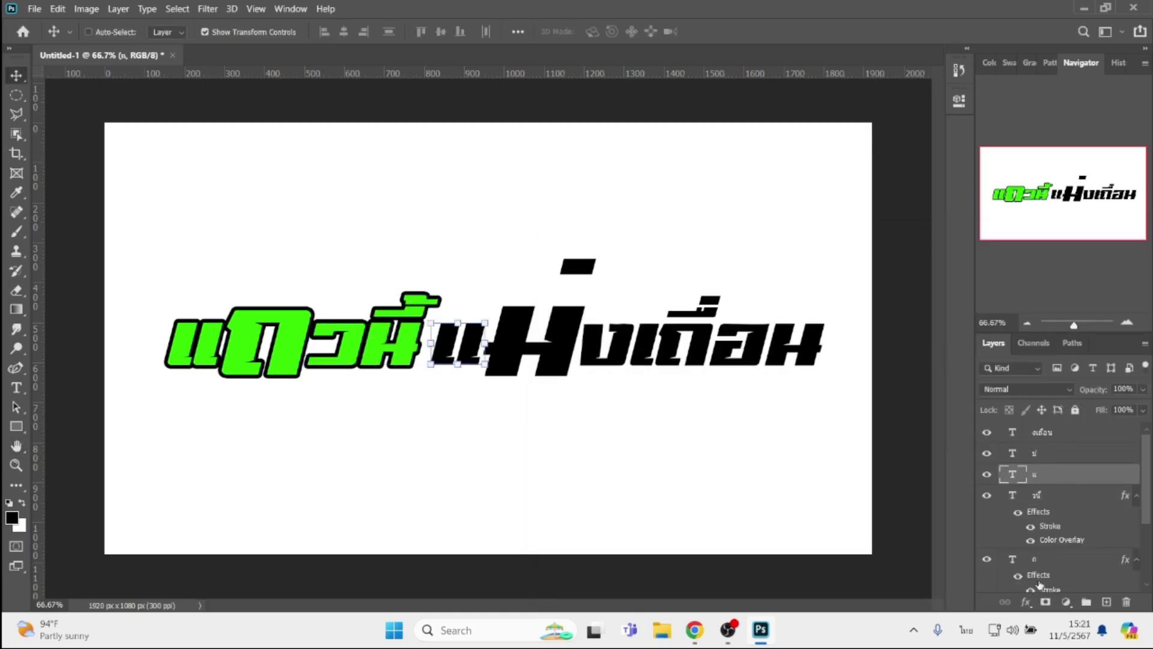
Give the second word's แ a black stroke and a sky-blue Color Overlay
click(1024, 603)
click(1048, 494)
click(654, 457)
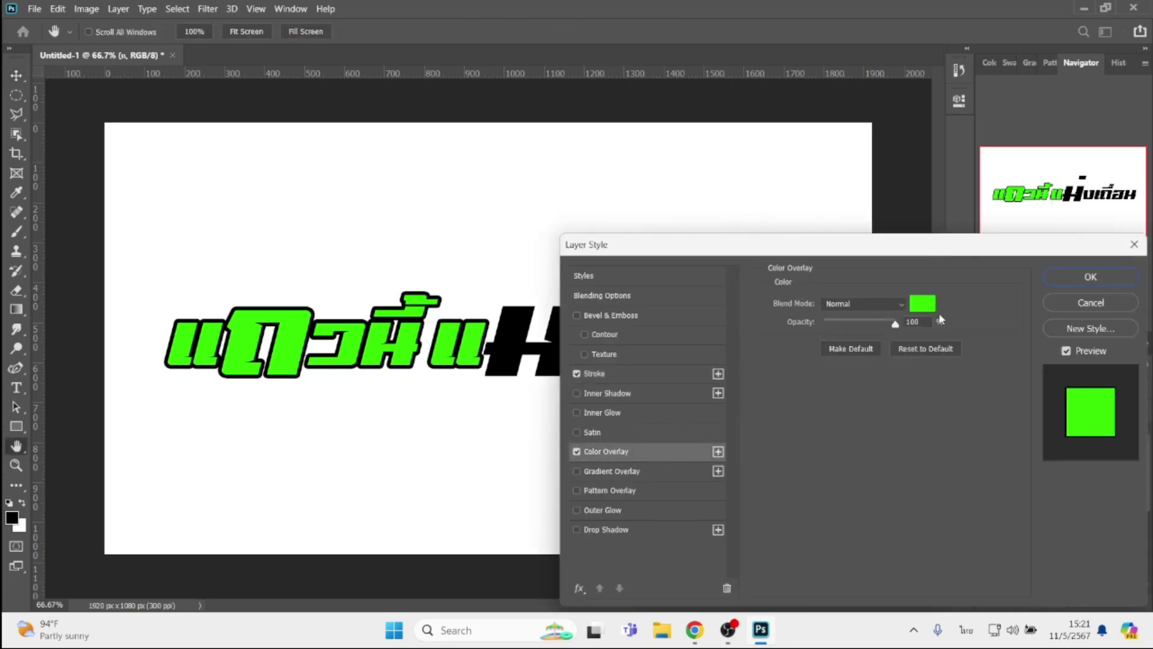
click(924, 303)
click(965, 427)
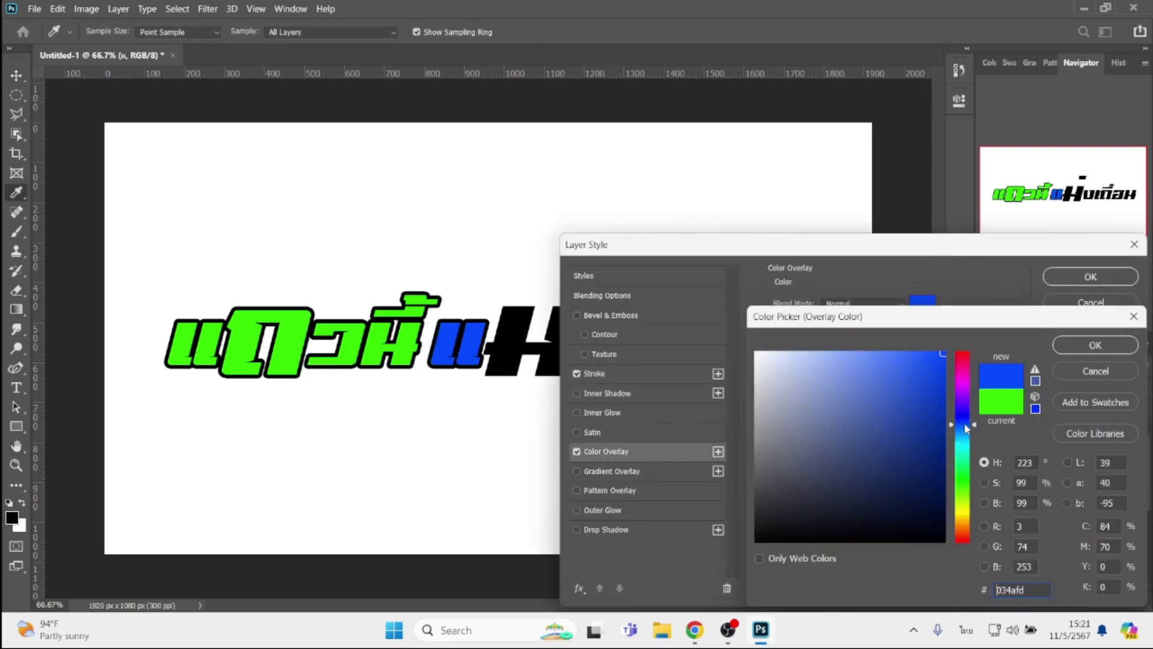
click(963, 441)
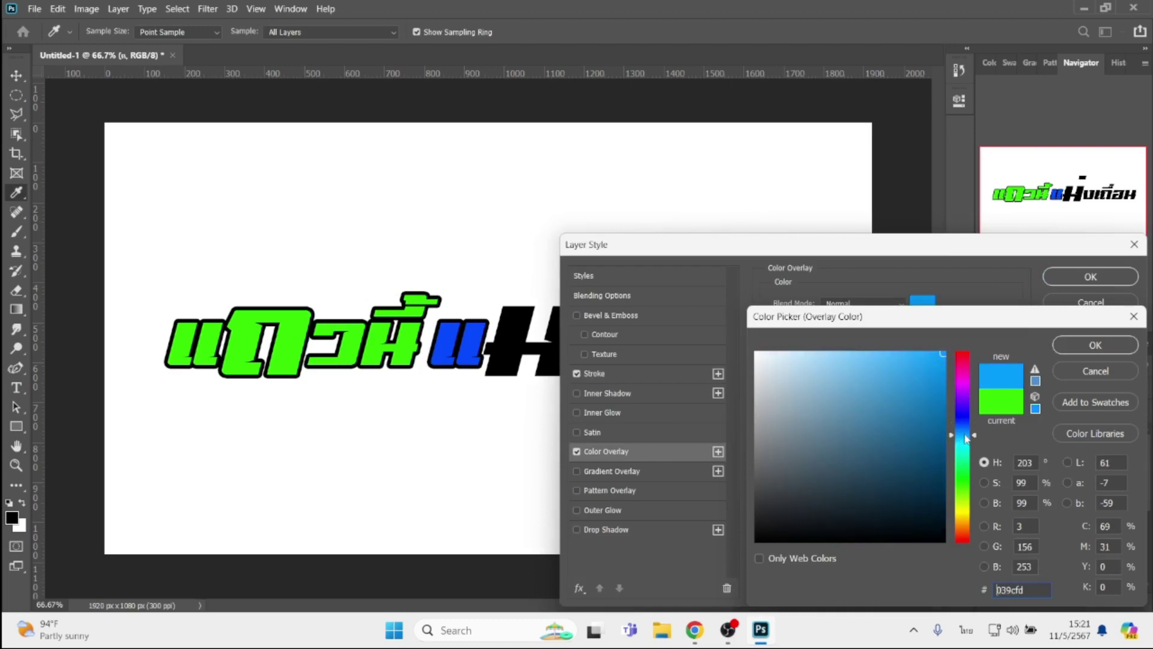
key(Return)
key(Return)
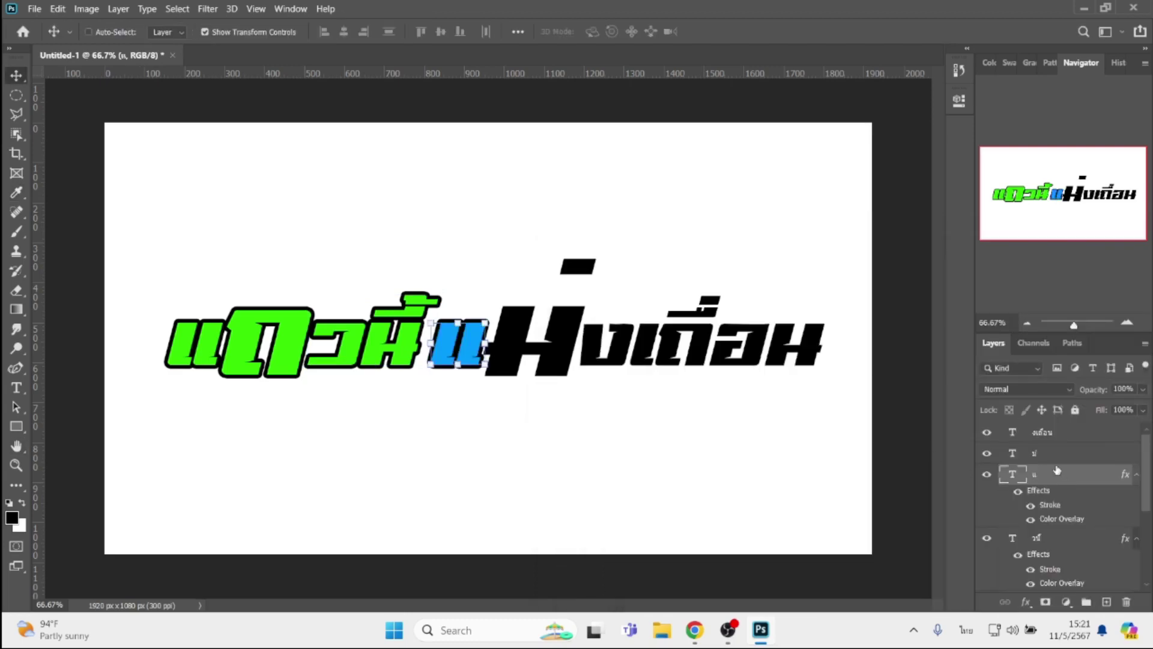
Add the black stroke and blue overlay to the ห่ layer
click(1052, 455)
click(1028, 600)
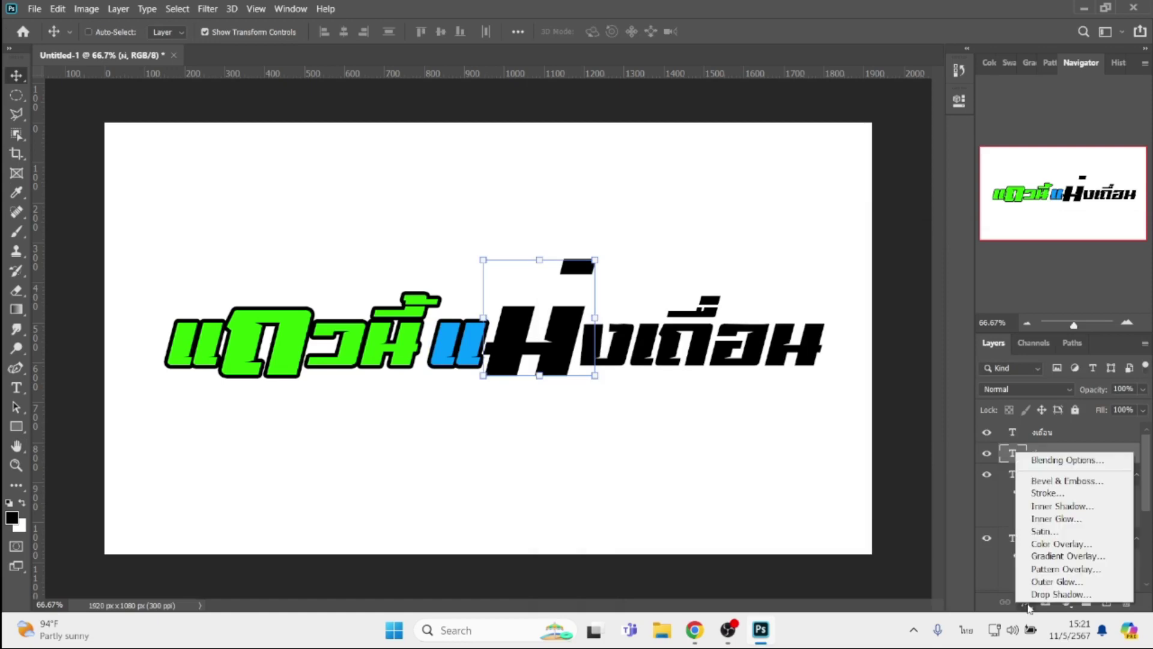
click(1044, 494)
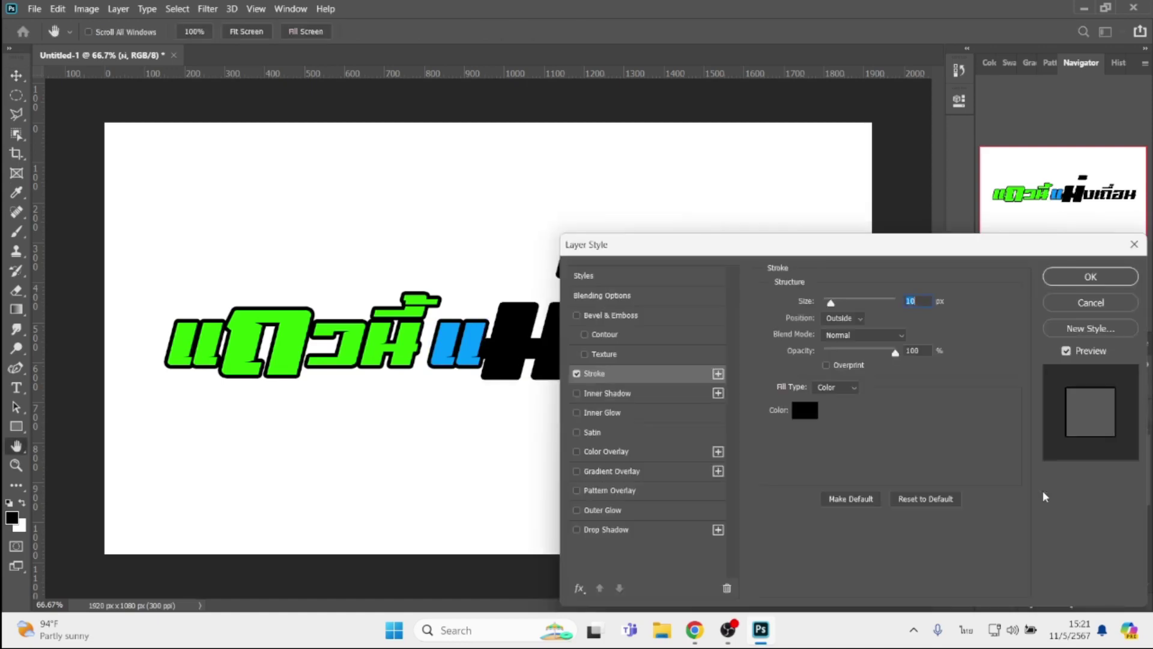
click(663, 452)
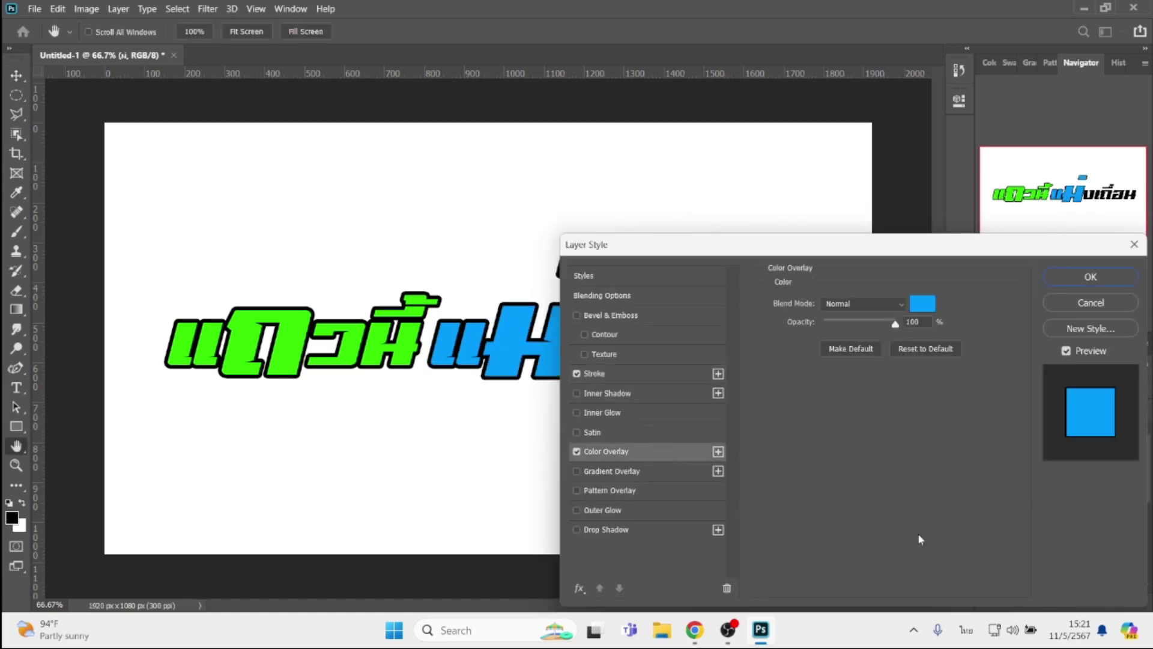
key(Return)
Add the black stroke and blue overlay to the last word's layer
click(1065, 433)
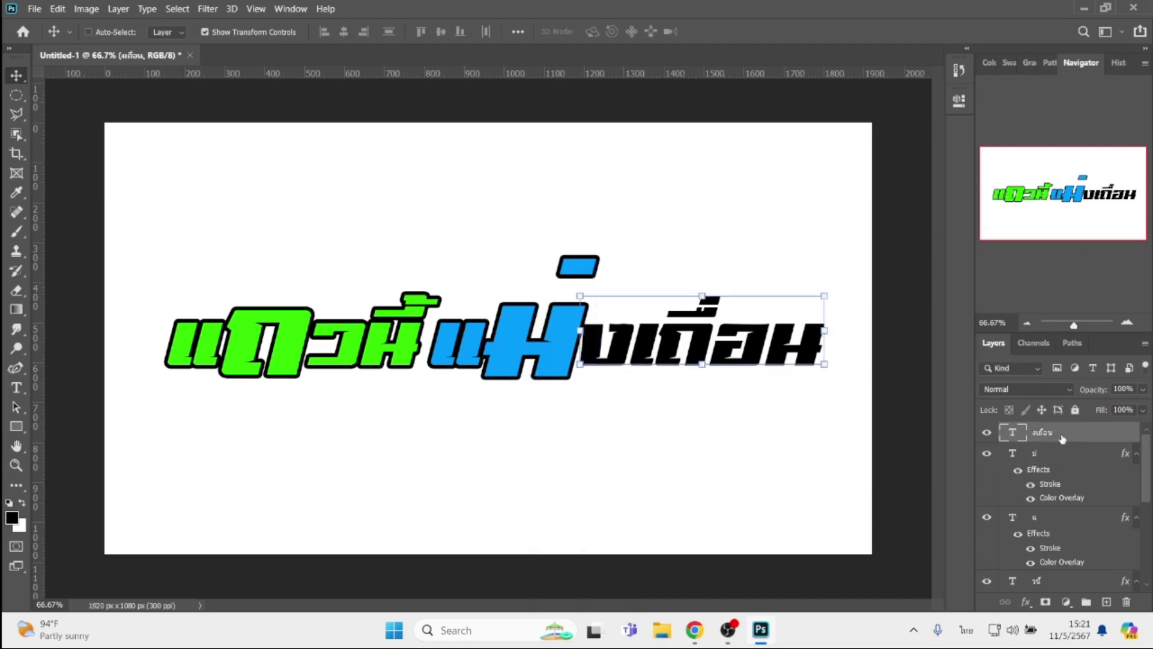
click(1023, 598)
click(1024, 499)
click(637, 452)
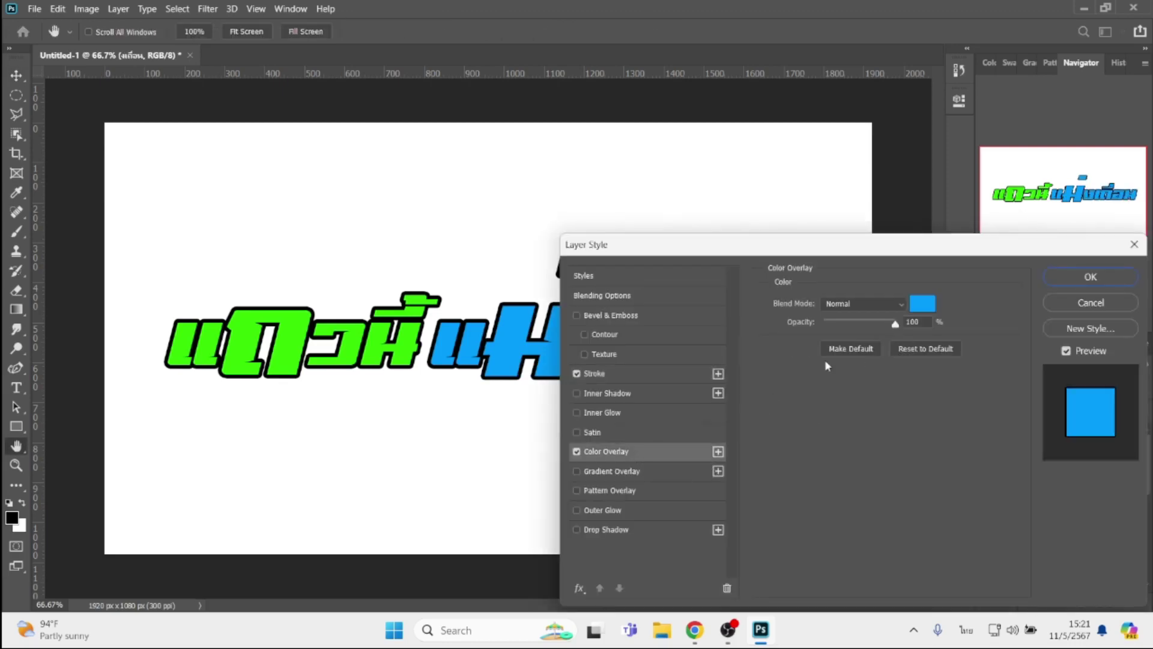
key(Return)
Delete เถื่อน from the งเถื่อน text layer, leaving only ง
key(t)
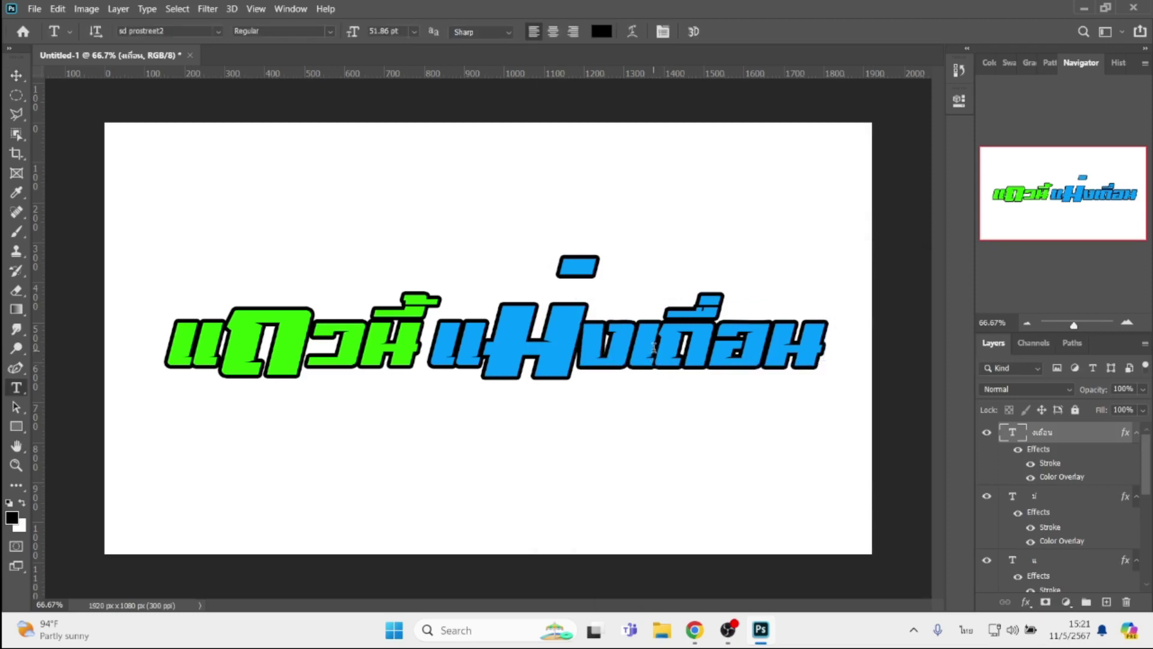
drag(641, 346, 881, 343)
key(BackSpace)
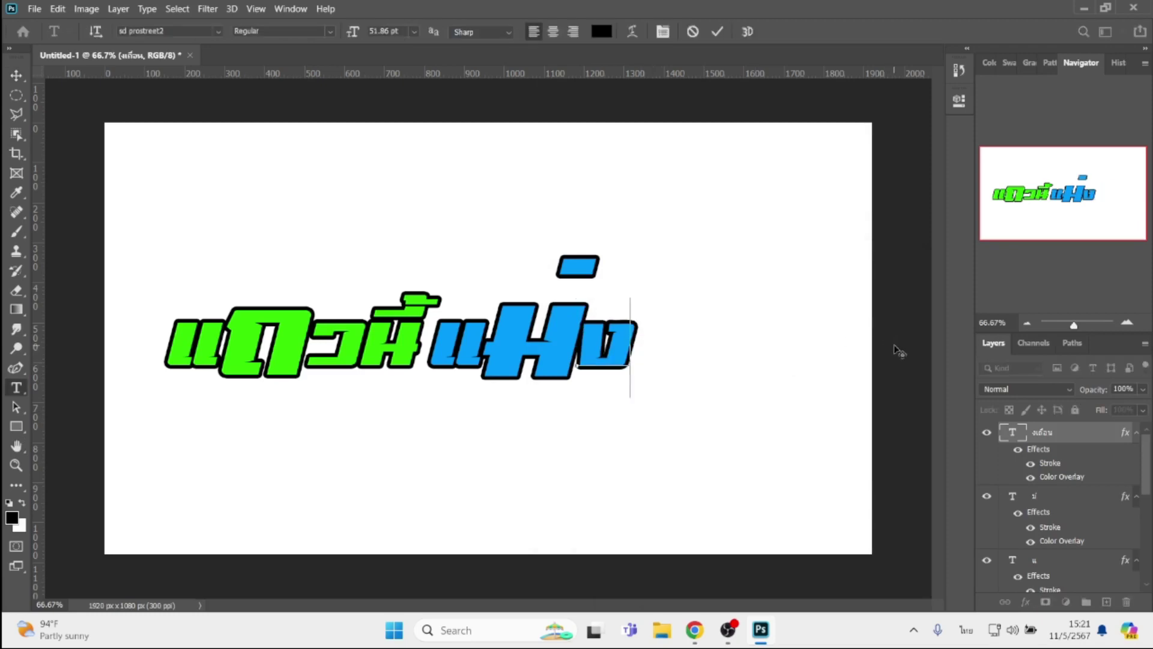
click(16, 75)
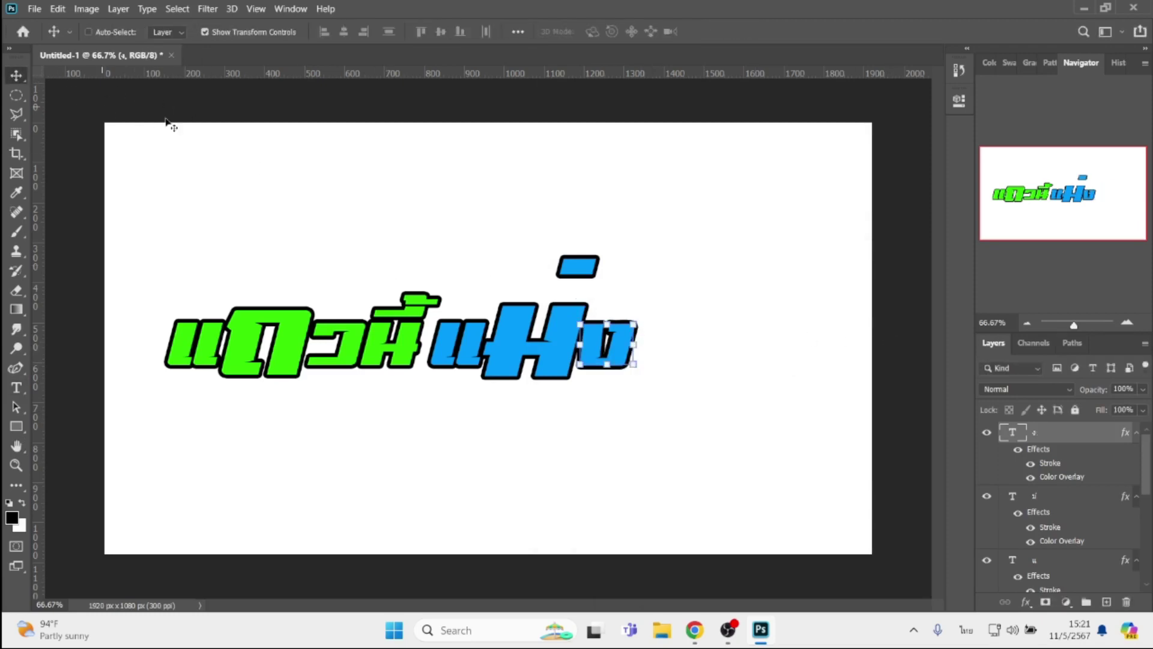
Duplicate ง, retype the copy as เถื่อน, and move it beside แห่ง
drag(608, 343, 631, 403)
double_click(634, 409)
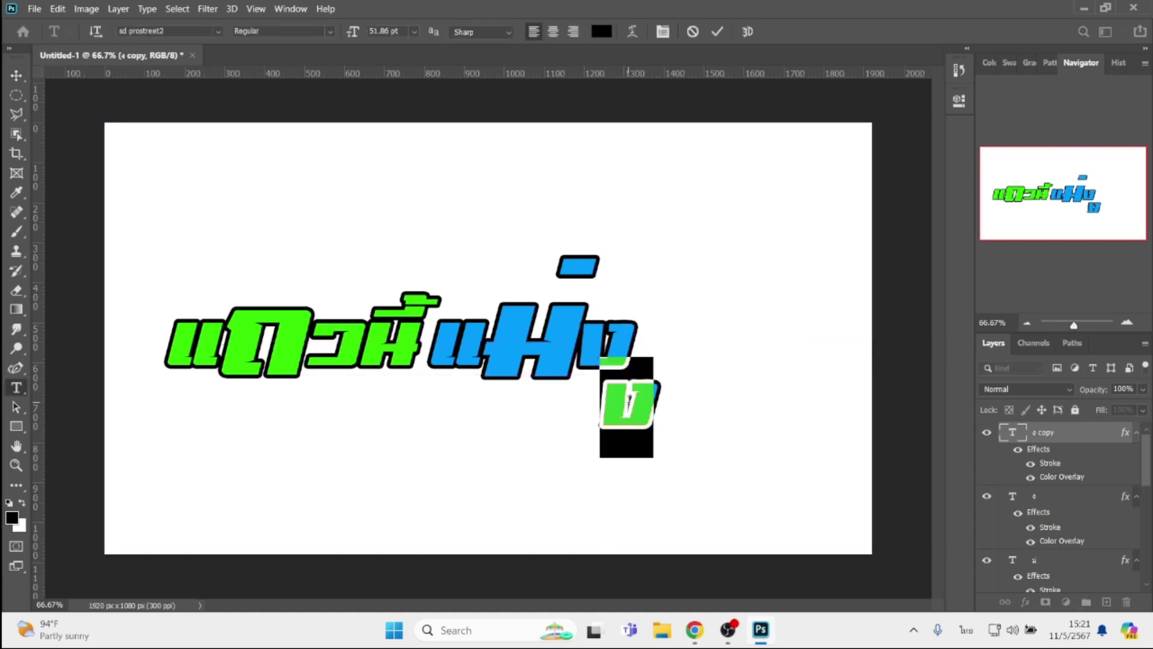
text(เดือน)
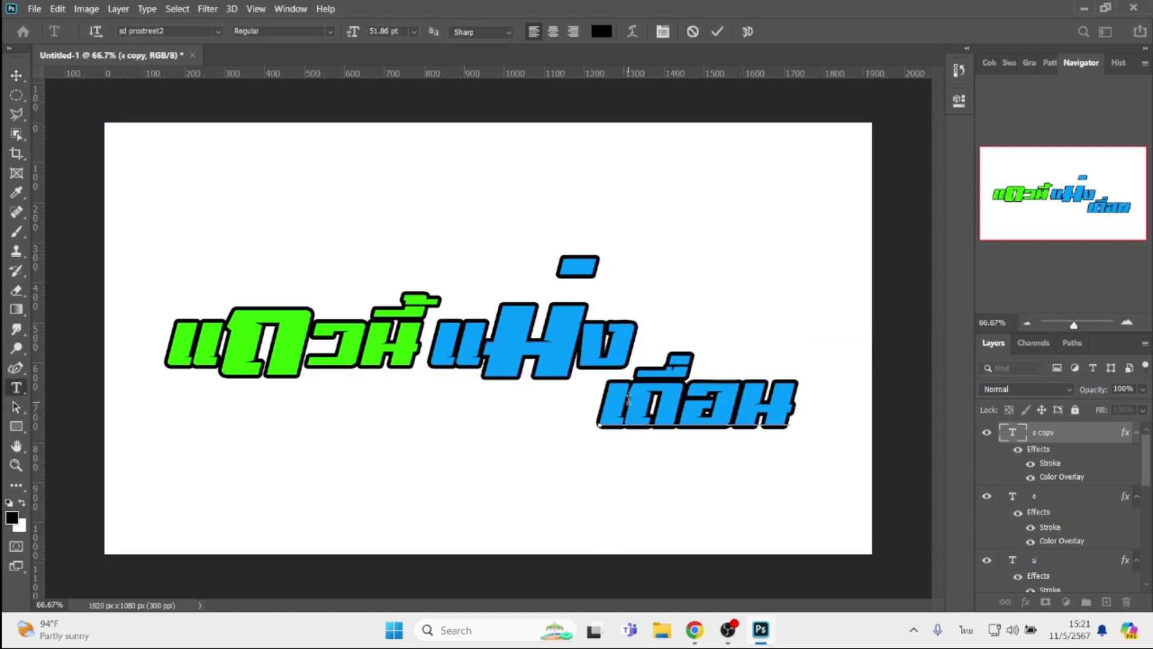
click(16, 75)
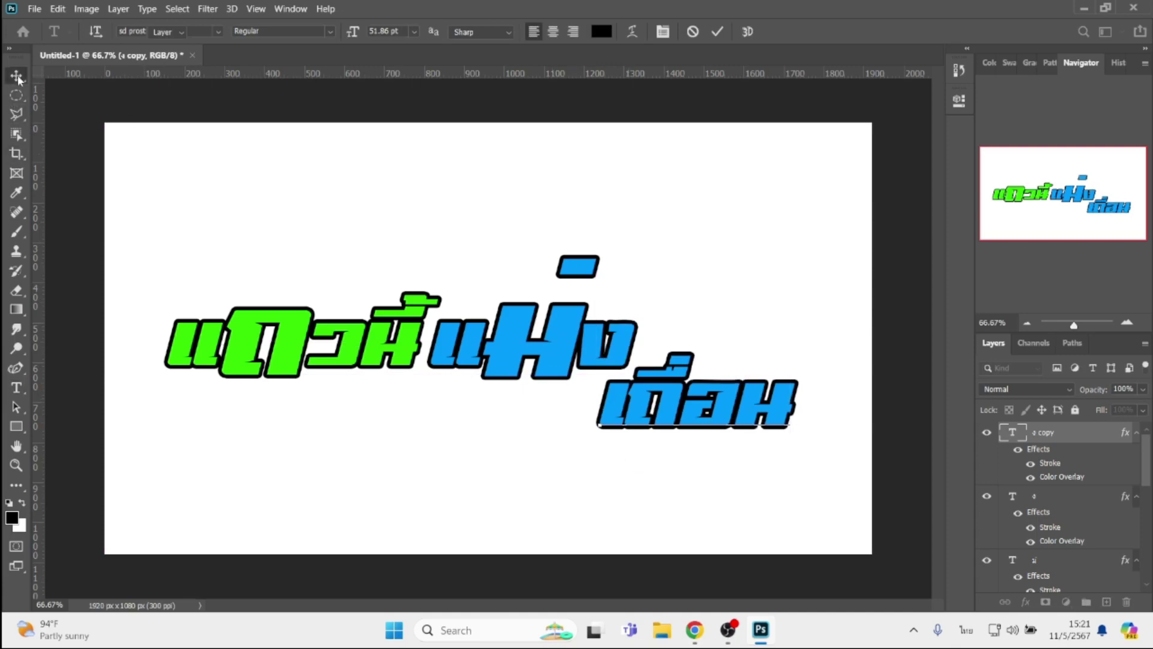
drag(662, 409, 694, 359)
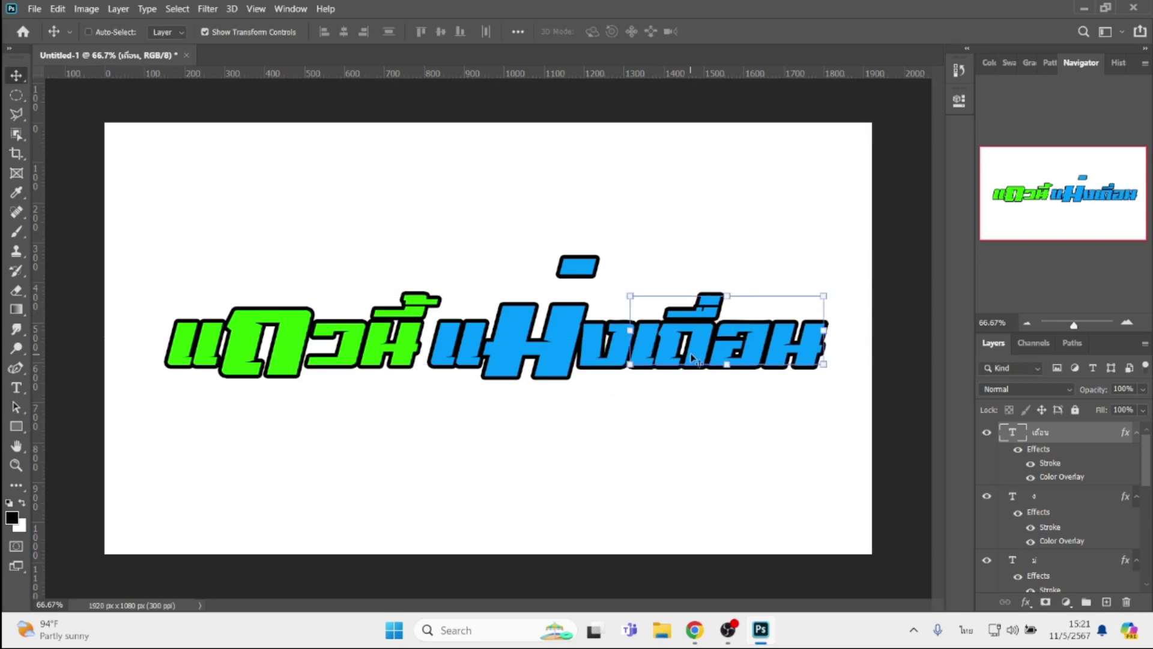
click(1026, 601)
Change เถื่อน's Color Overlay to bright yellow (fdb303)
click(1060, 541)
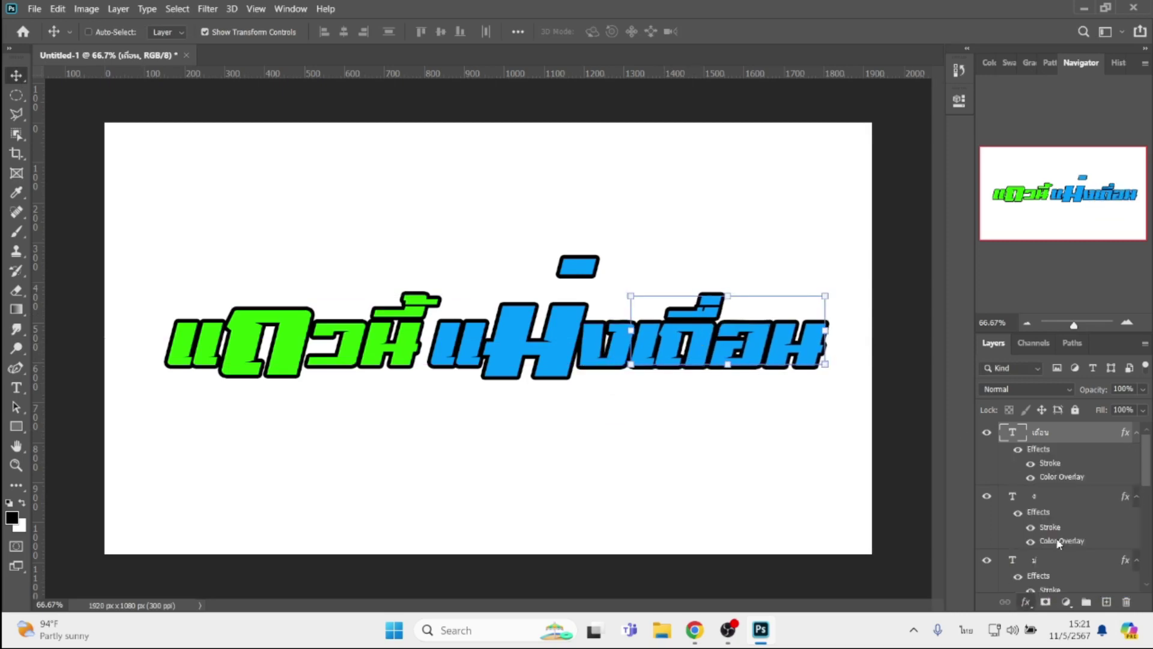
drag(834, 256, 804, 411)
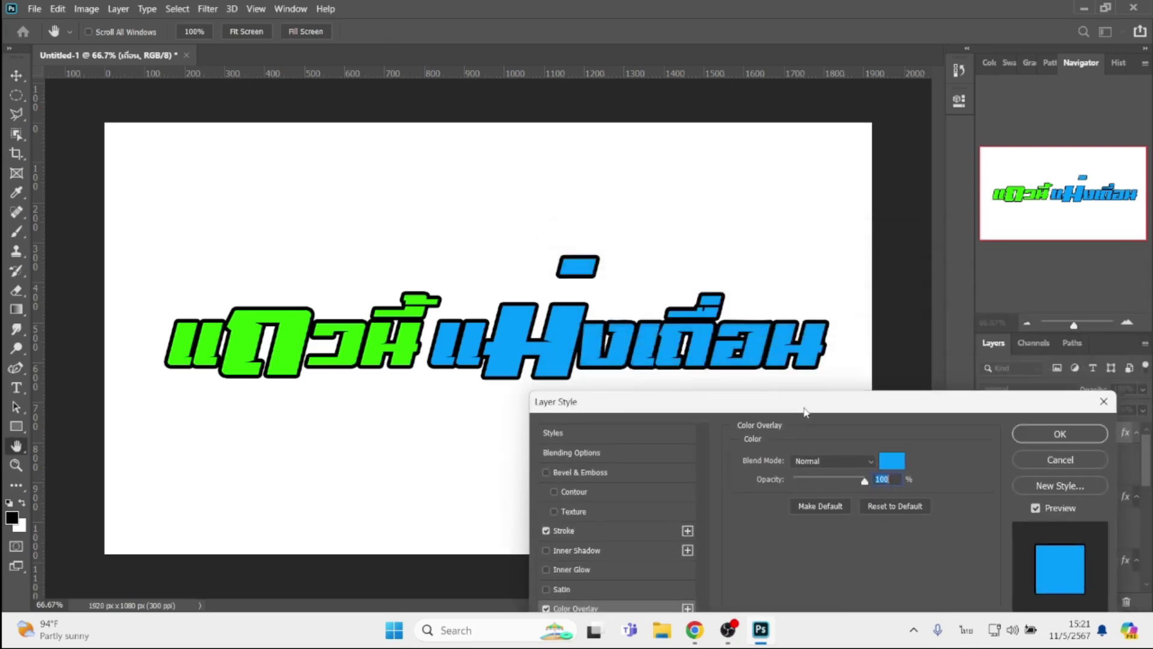
click(894, 459)
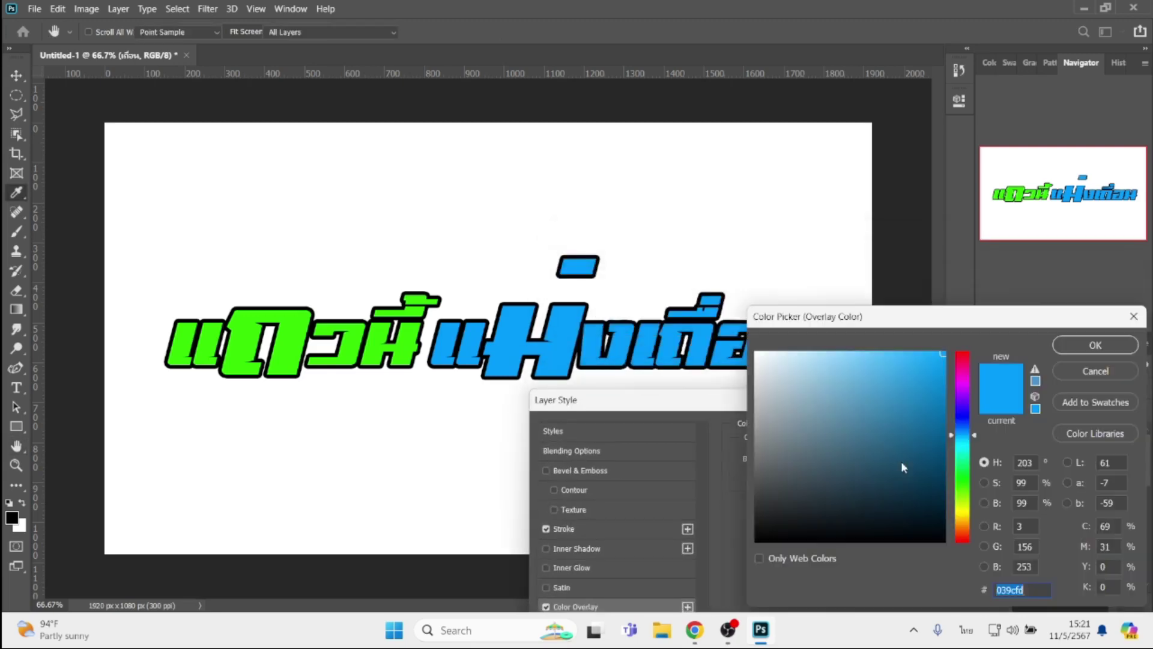
click(964, 522)
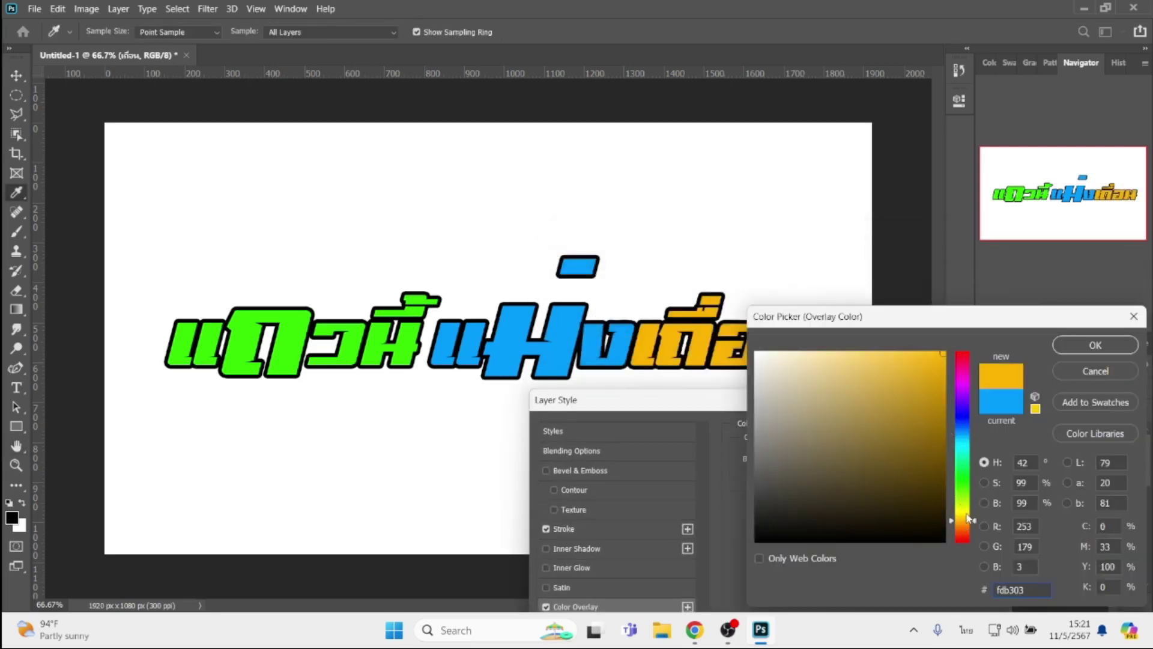
click(969, 513)
click(908, 491)
key(Return)
key(Return)
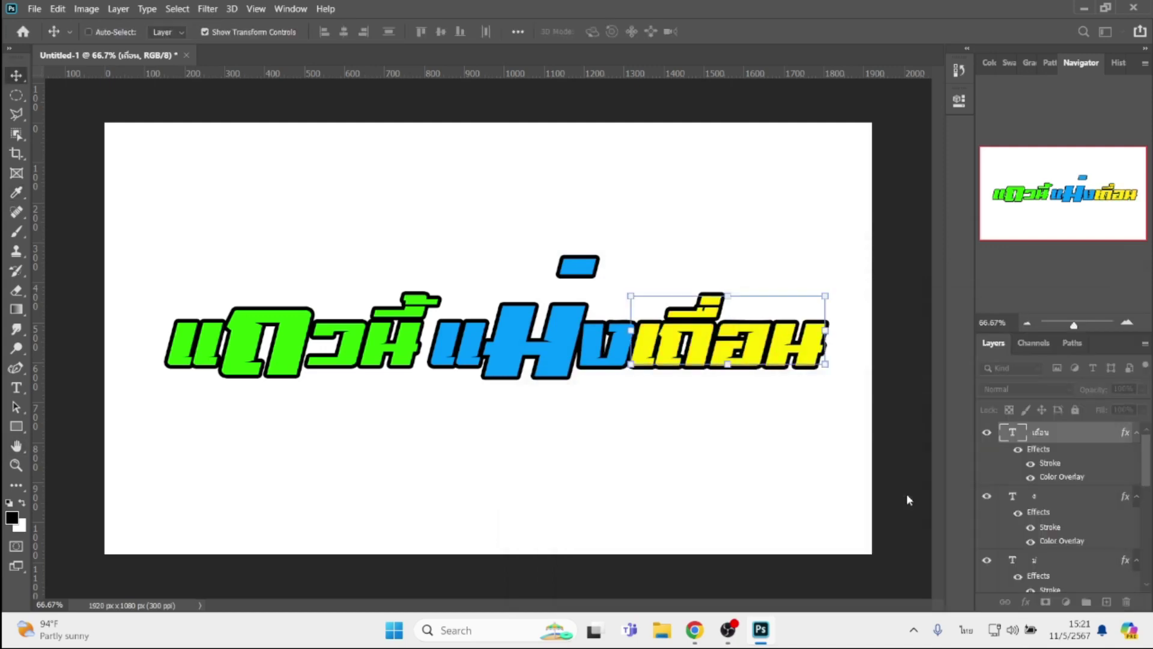
Change the ง layer's Color Overlay to red
click(1060, 504)
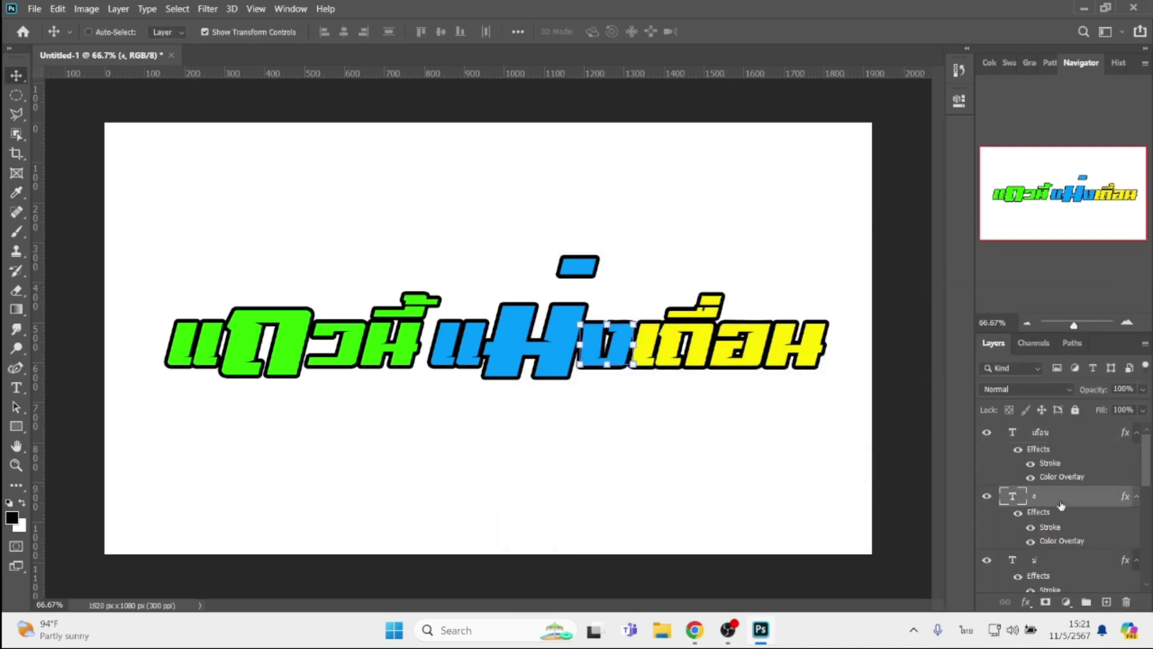
click(1028, 604)
click(1053, 541)
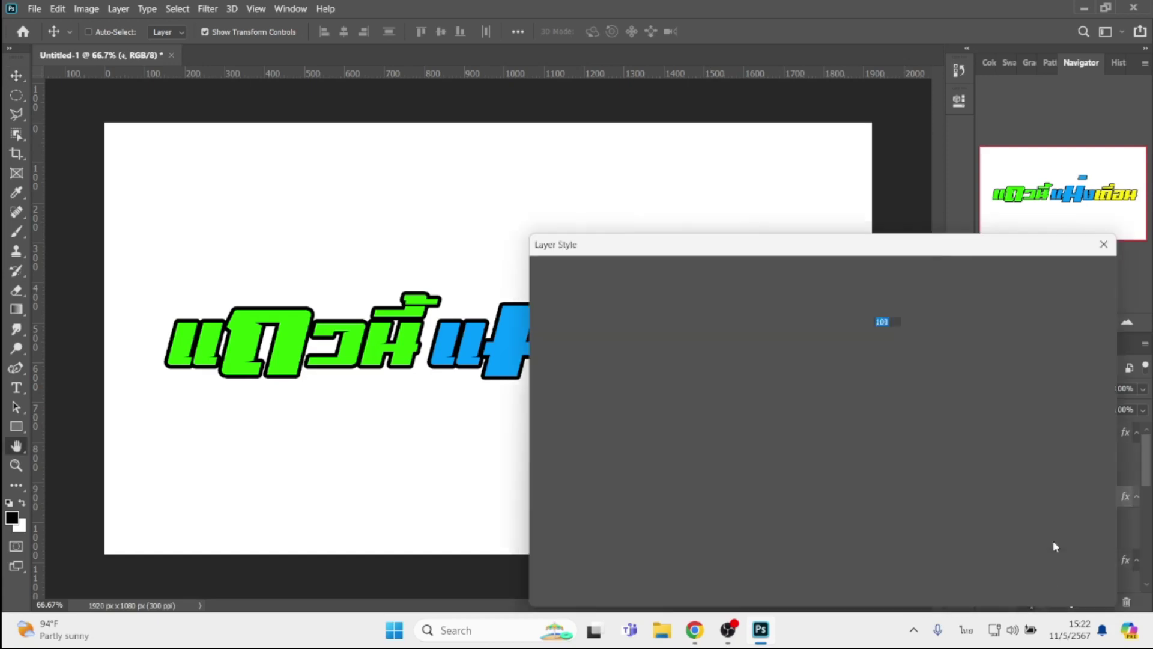
click(894, 303)
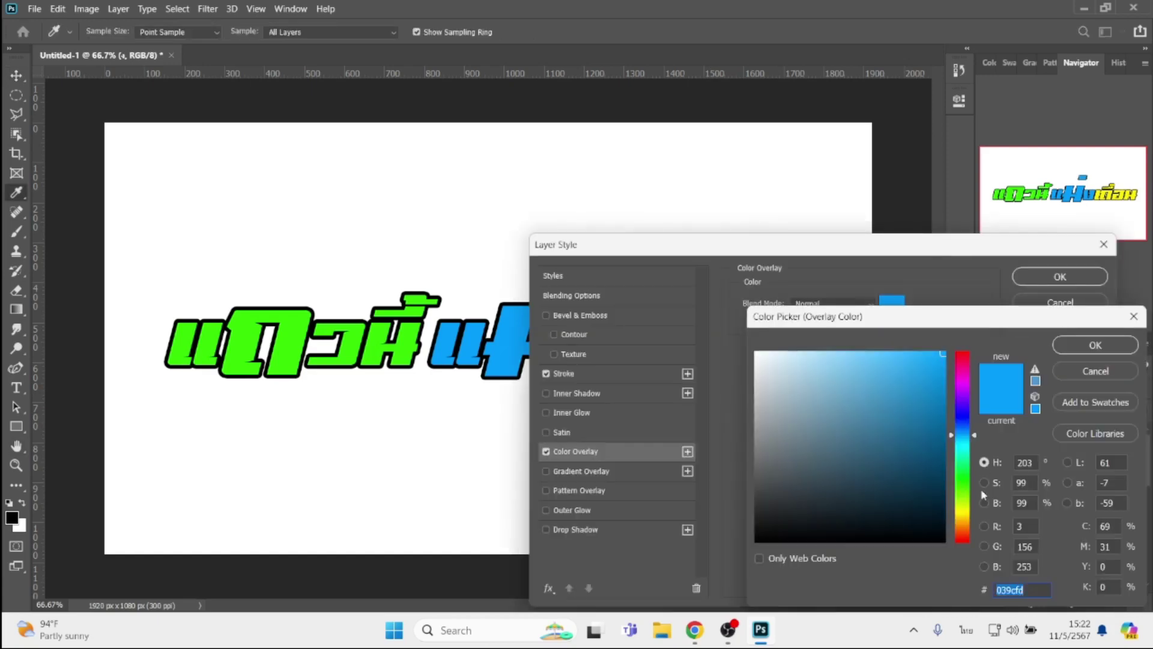
click(964, 541)
key(Return)
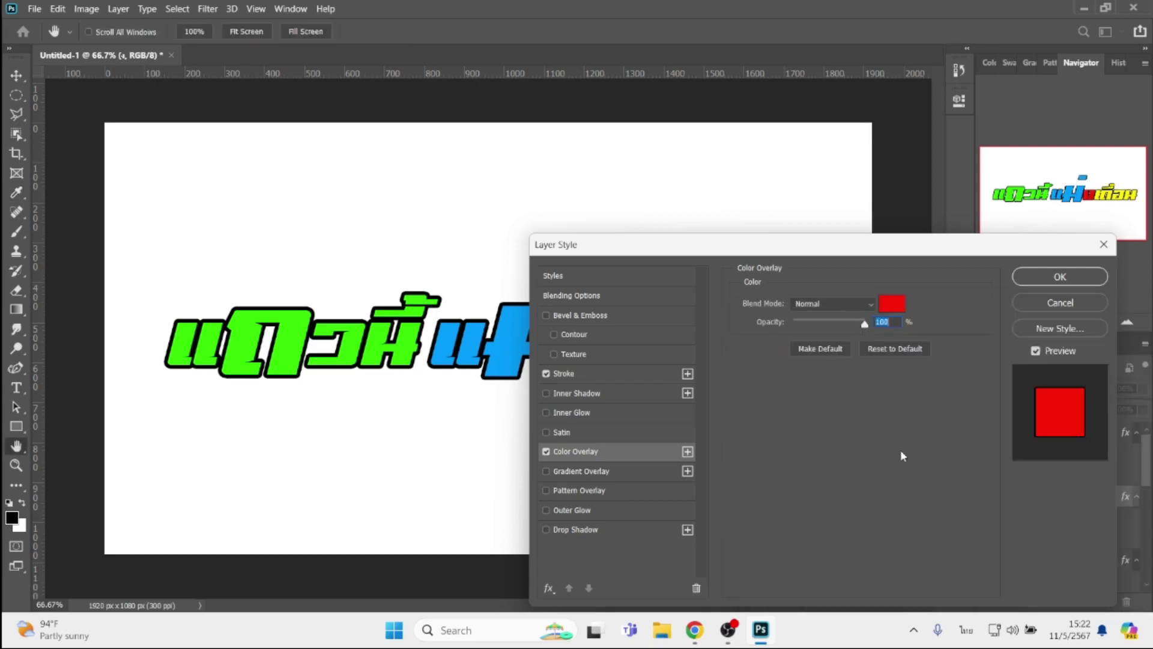
key(Return)
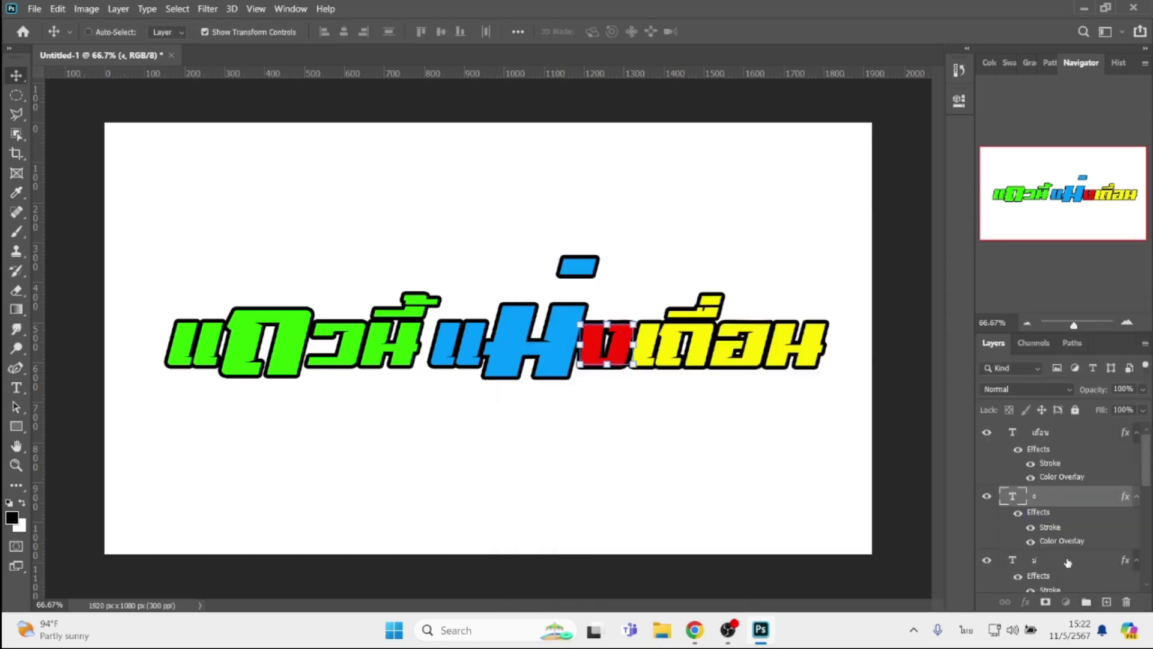
click(1066, 568)
click(1026, 602)
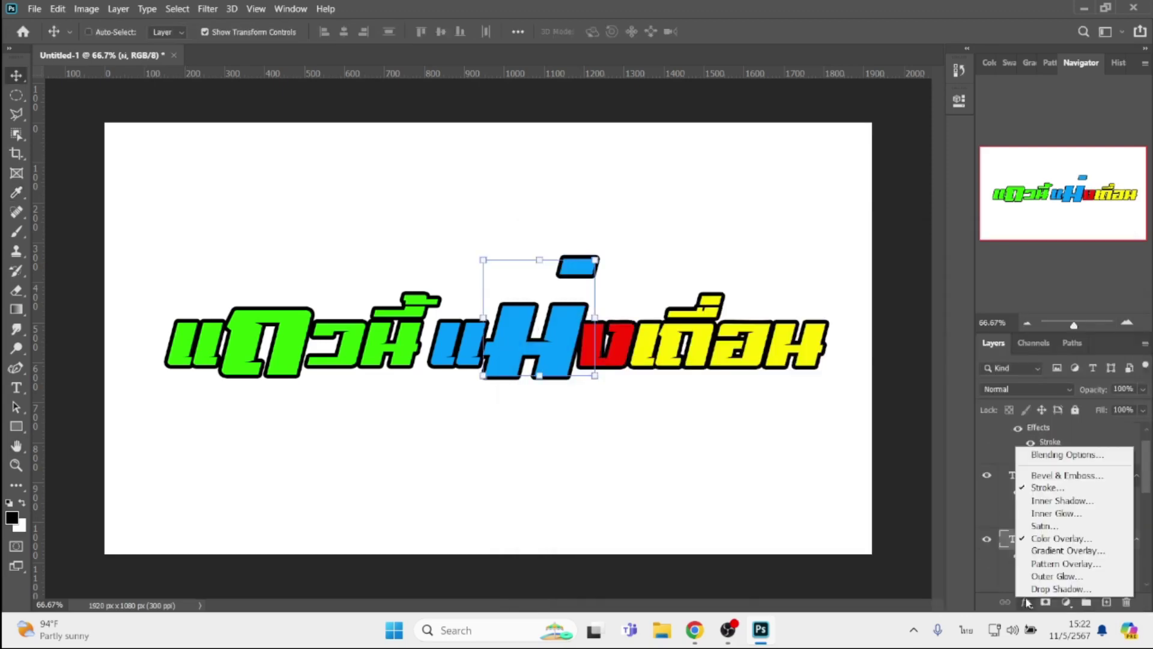
Set ห่'s Color Overlay to the red sampled from ง
click(1049, 539)
drag(793, 255, 744, 458)
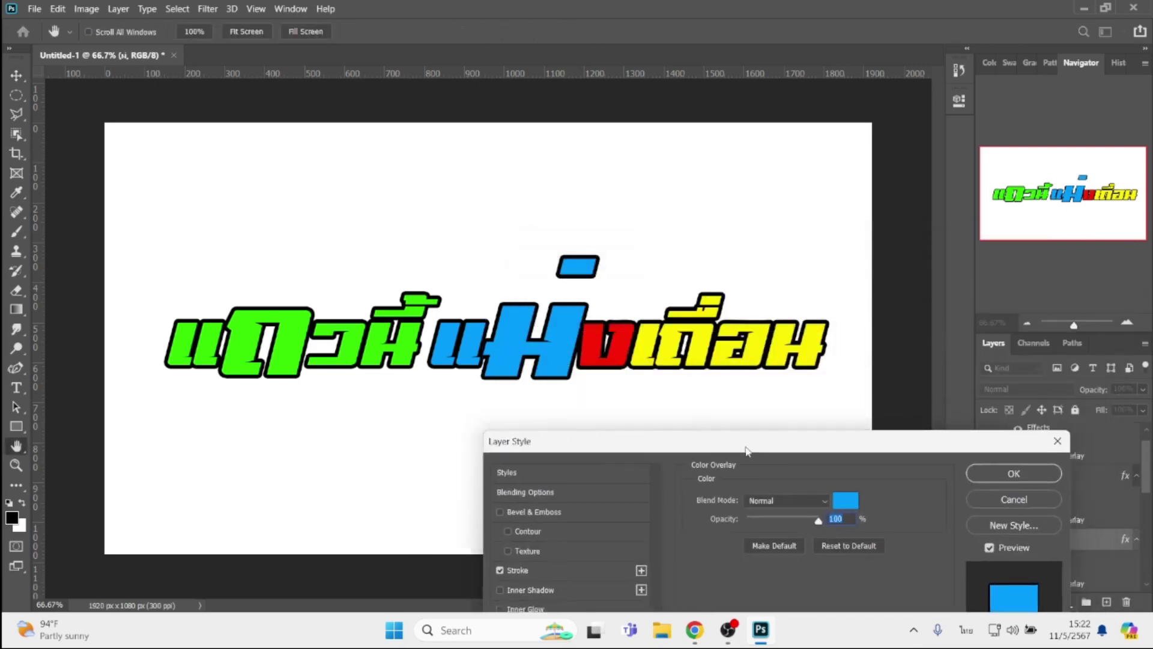
click(853, 508)
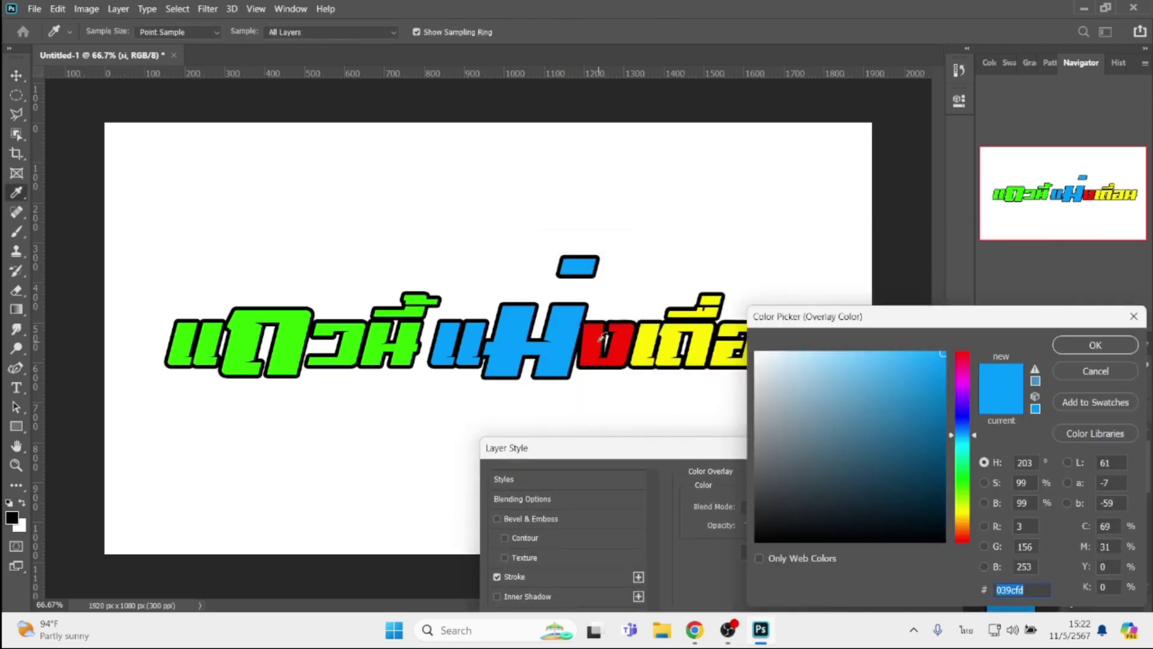
click(597, 352)
click(1096, 345)
click(1010, 479)
scroll(1051, 538, down, 1)
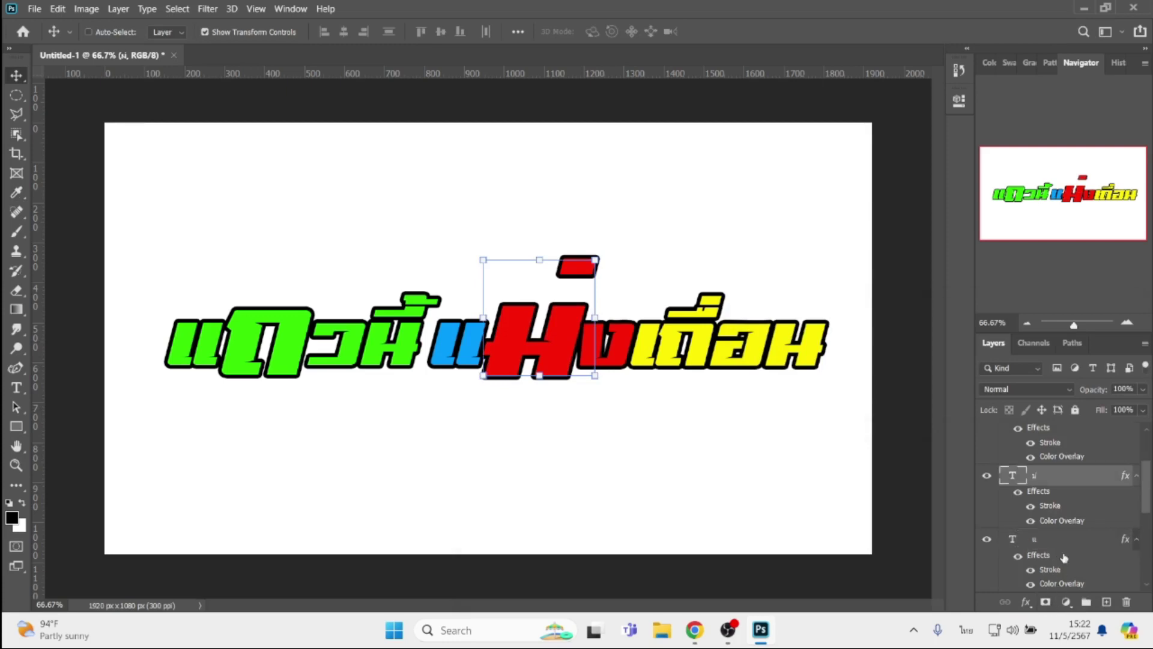
scroll(1052, 536, down, 1)
Set แ's Color Overlay to the same sampled red
click(1058, 484)
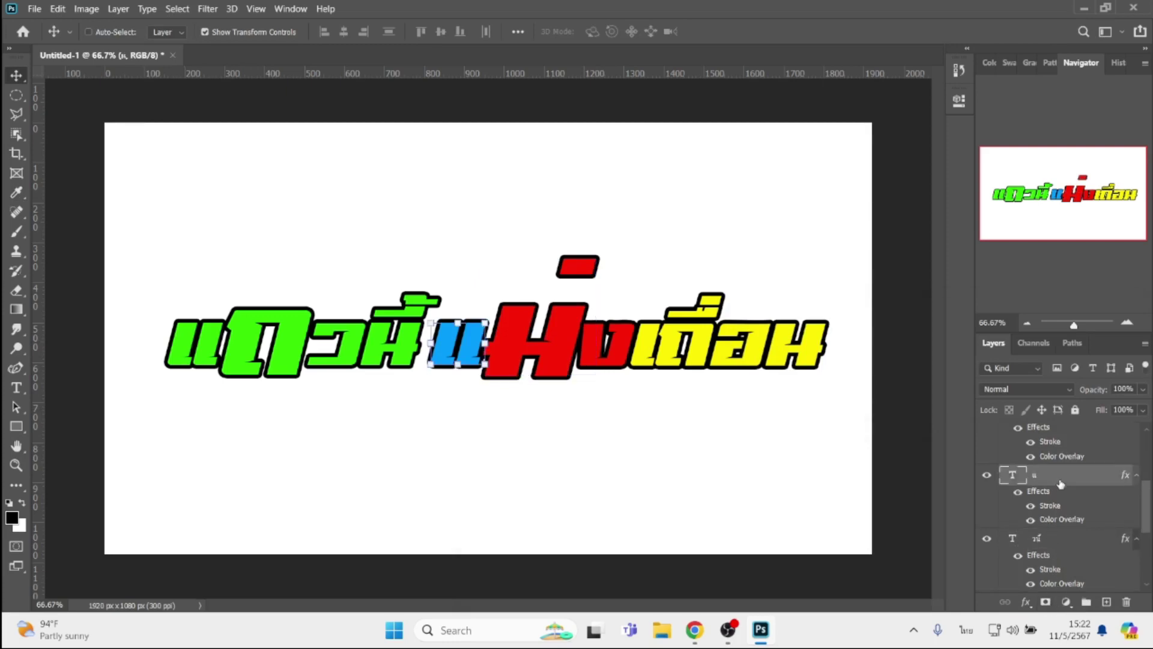
click(1027, 603)
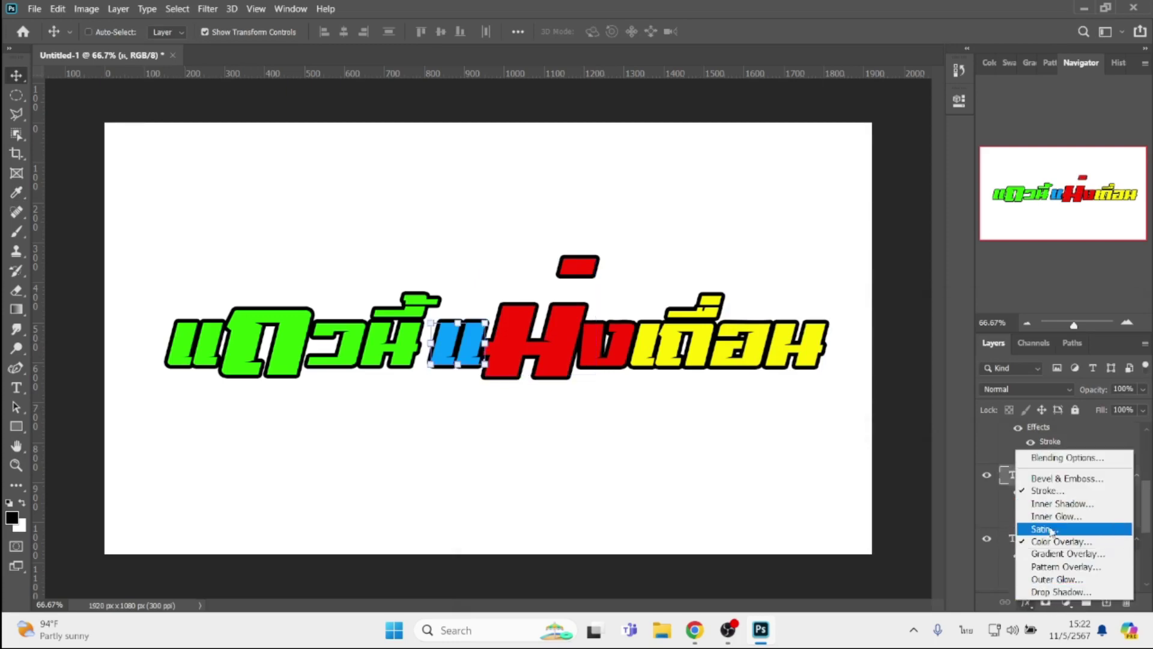
click(1049, 539)
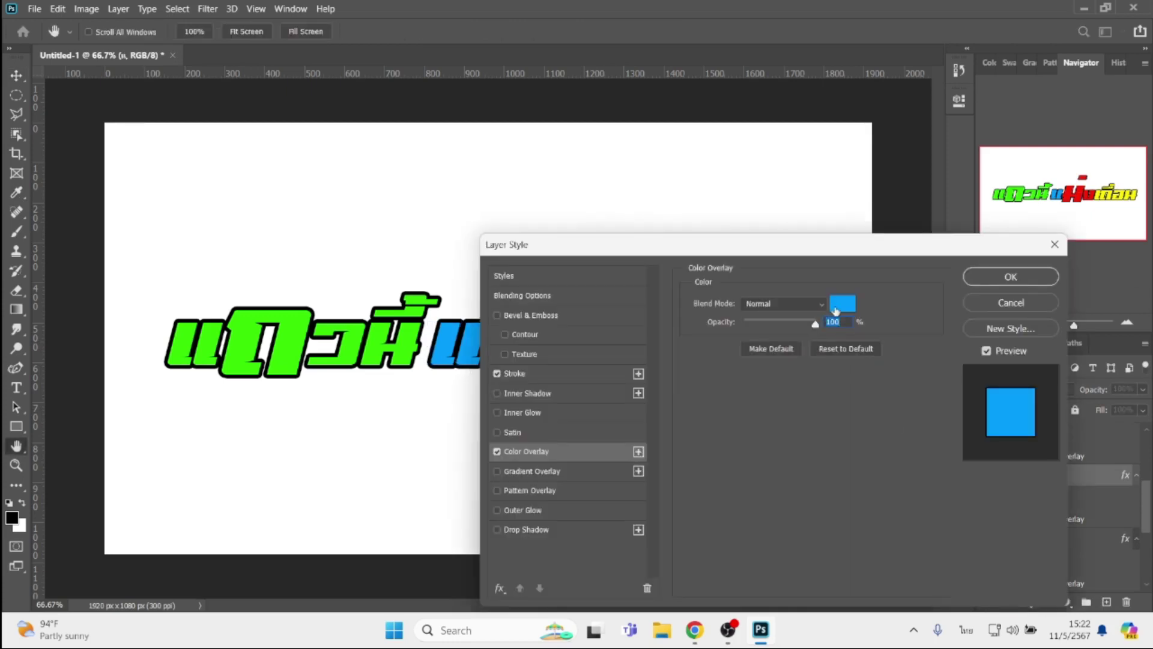
click(836, 312)
click(1081, 376)
mouse_move(796, 254)
mouse_down()
mouse_move(932, 285)
mouse_move(947, 311)
mouse_up()
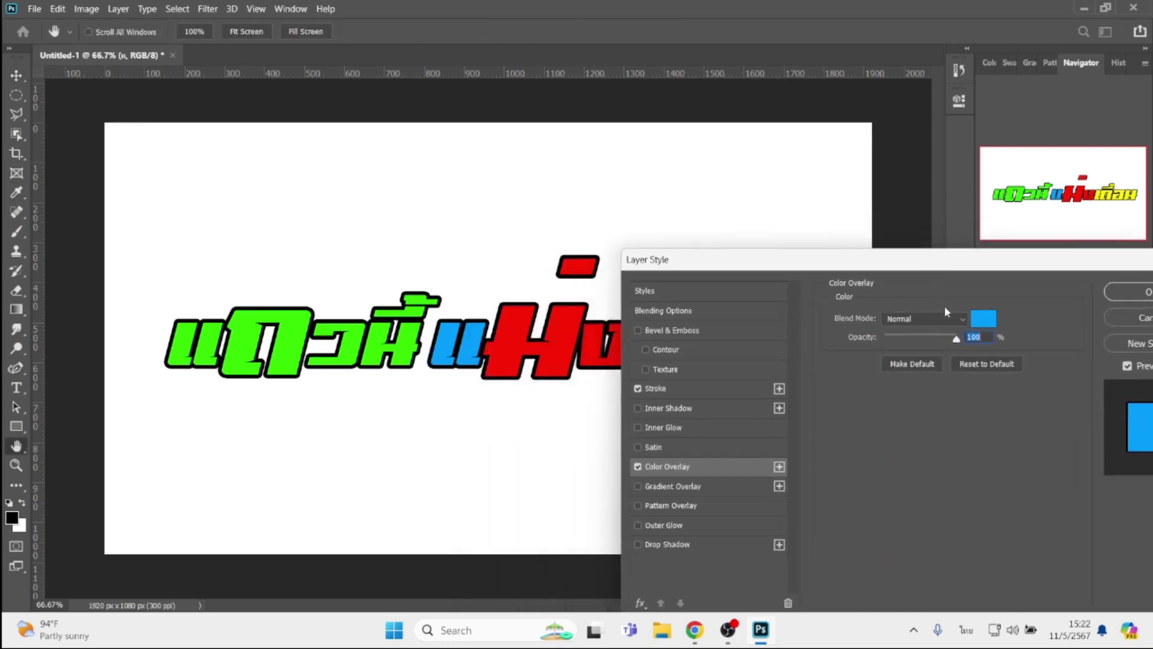
click(976, 320)
click(553, 350)
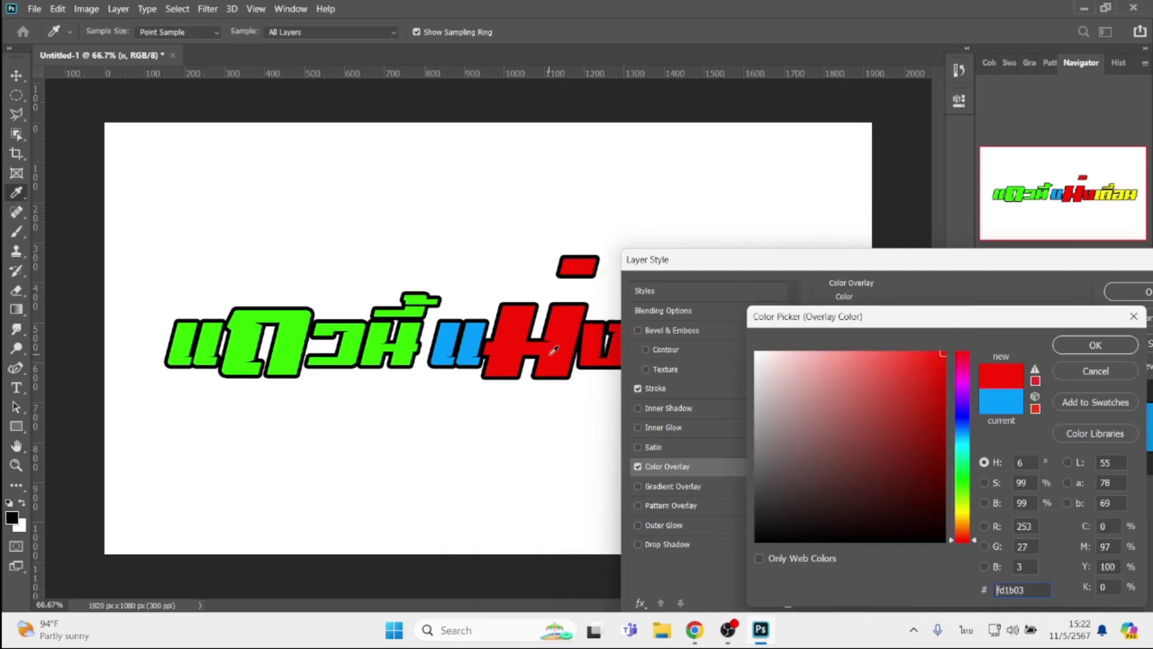
key(Return)
key(Return)
key(v)
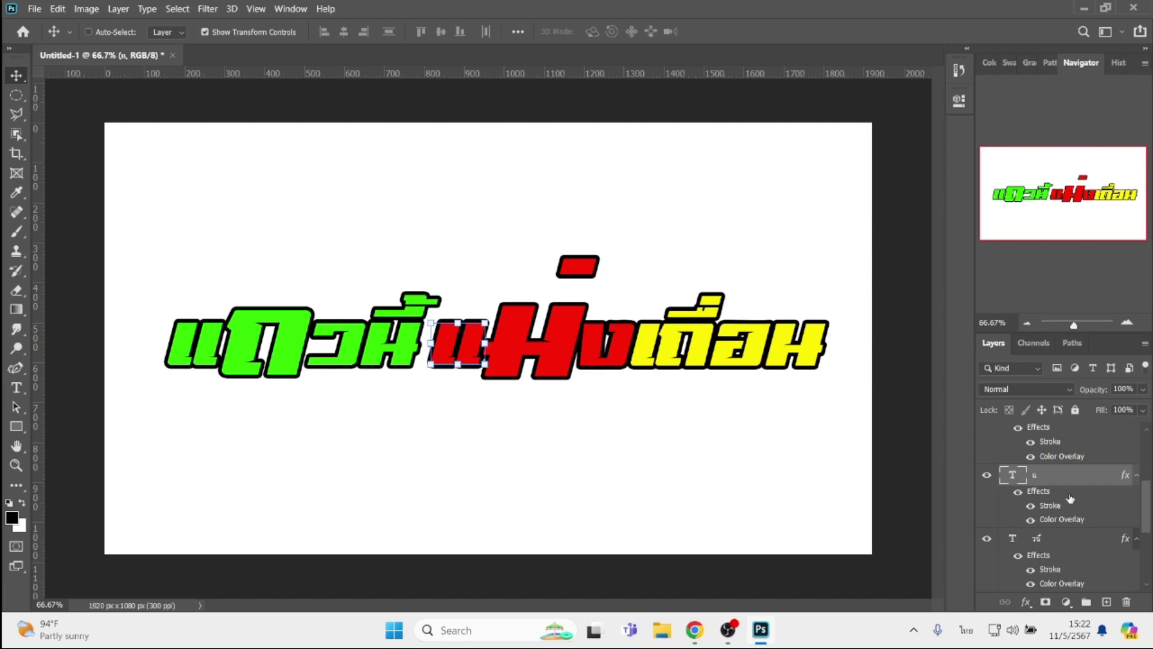
scroll(1070, 496, up, 2)
scroll(1067, 475, up, 1)
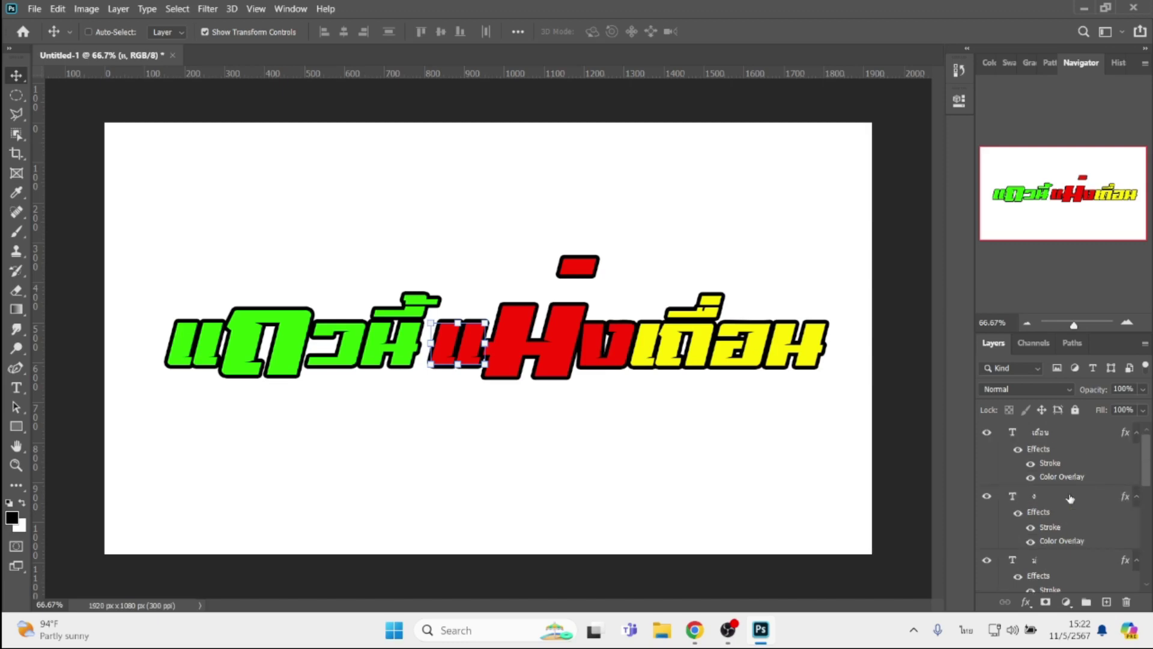
shift+click(1062, 440)
Nudge the red and yellow words left to close the gap between the words
key(Left)
key(Left)
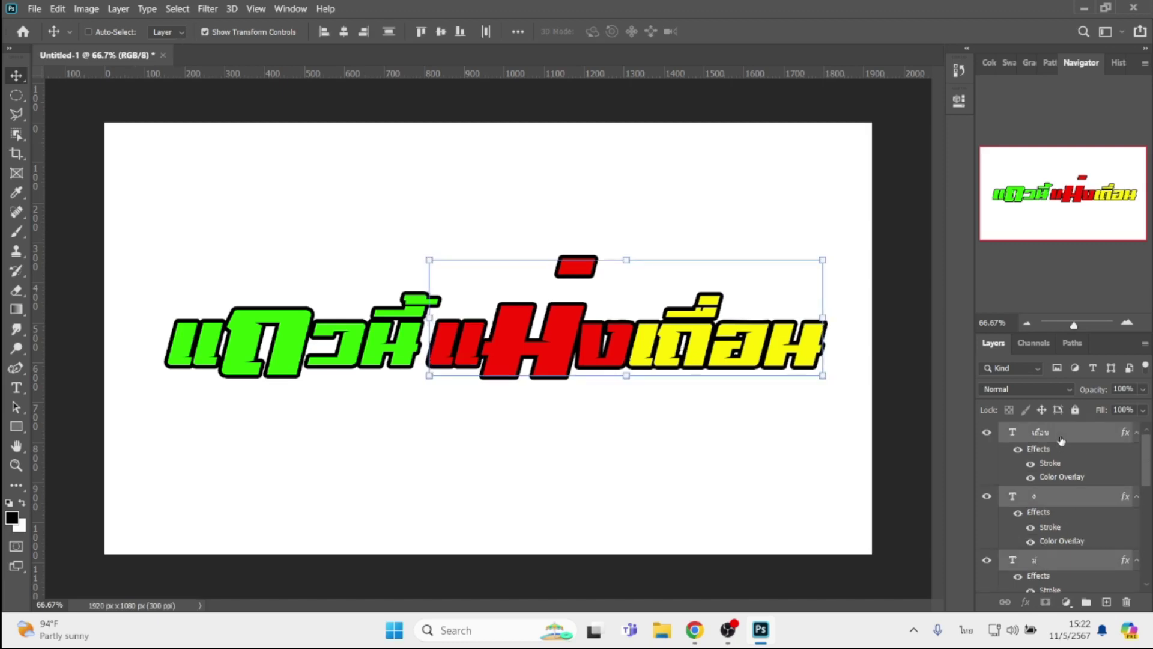
key(Left)
key(Left)
key(Left)
key(Left)
key(Left)
key(Left)
key(Left)
key(Left)
key(Left)
key(Left)
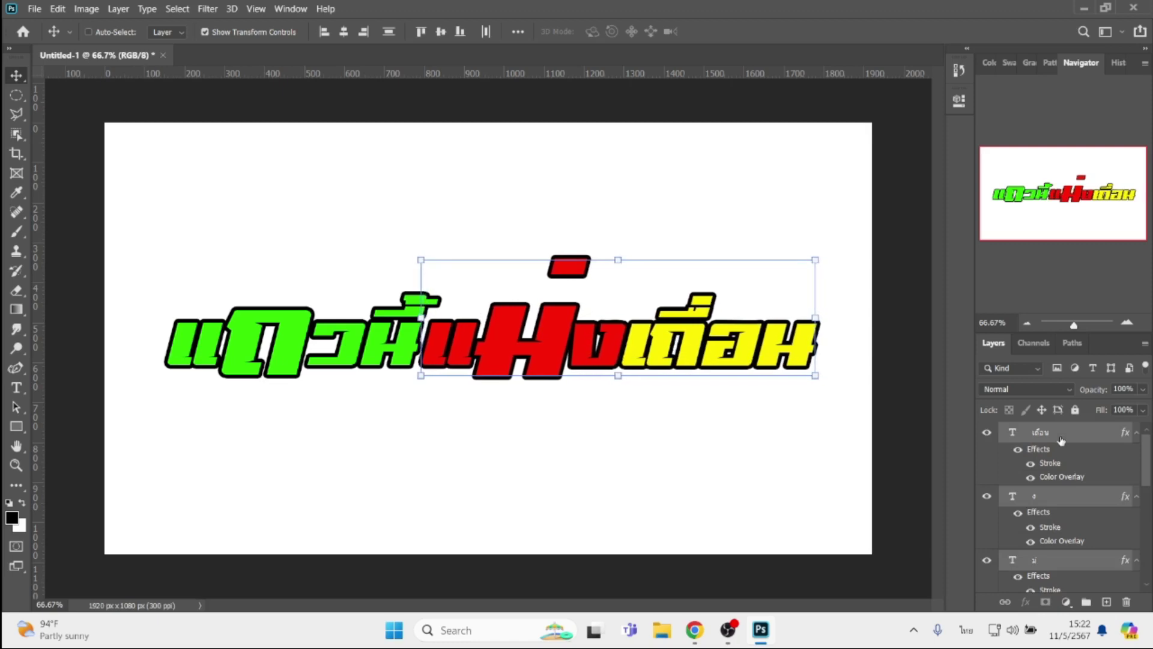
key(Left)
key(Left)
key(Left)
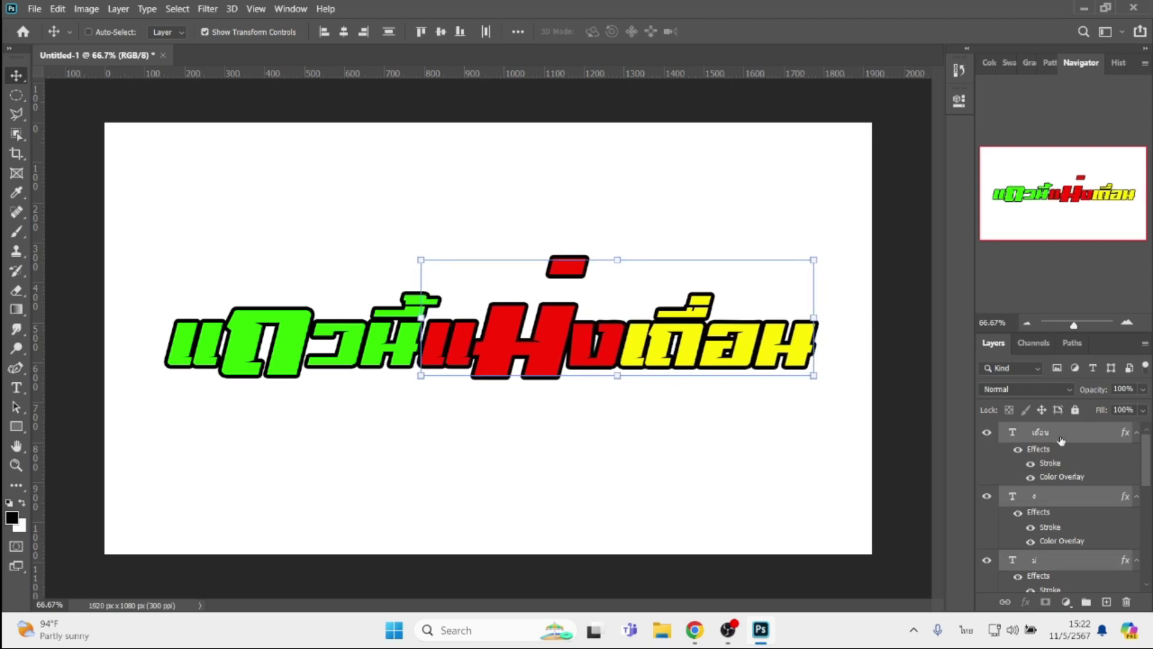
Duplicate all headline text layers below the originals and offset the copies down and left
click(1061, 440)
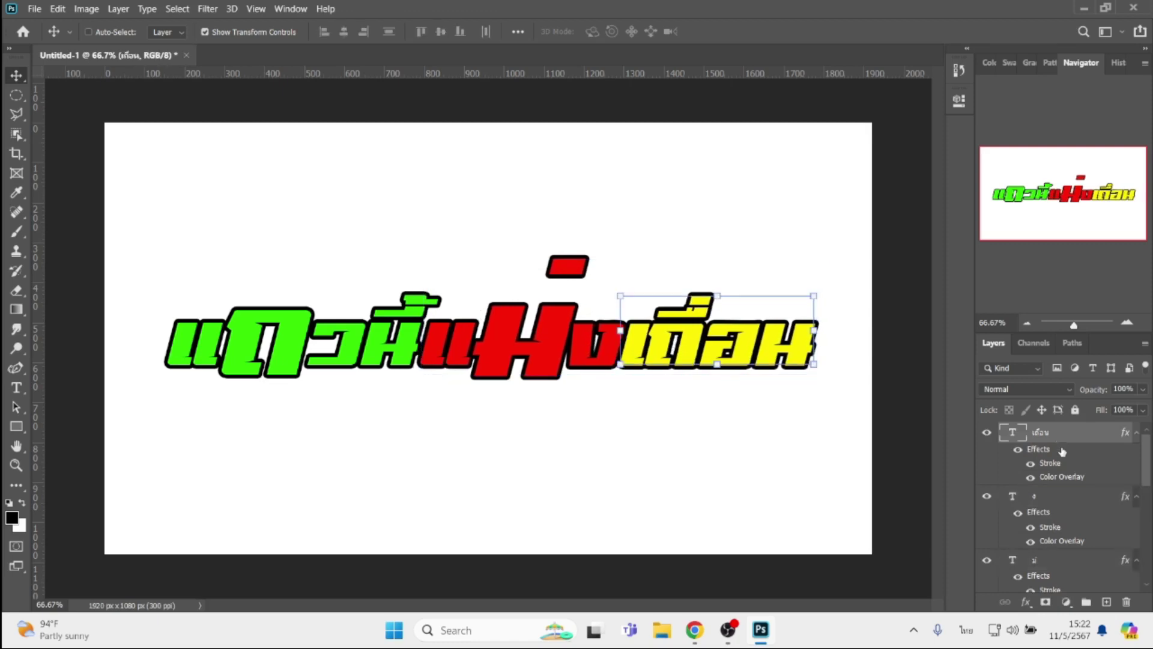
scroll(1063, 452, down, 3)
shift+click(1063, 518)
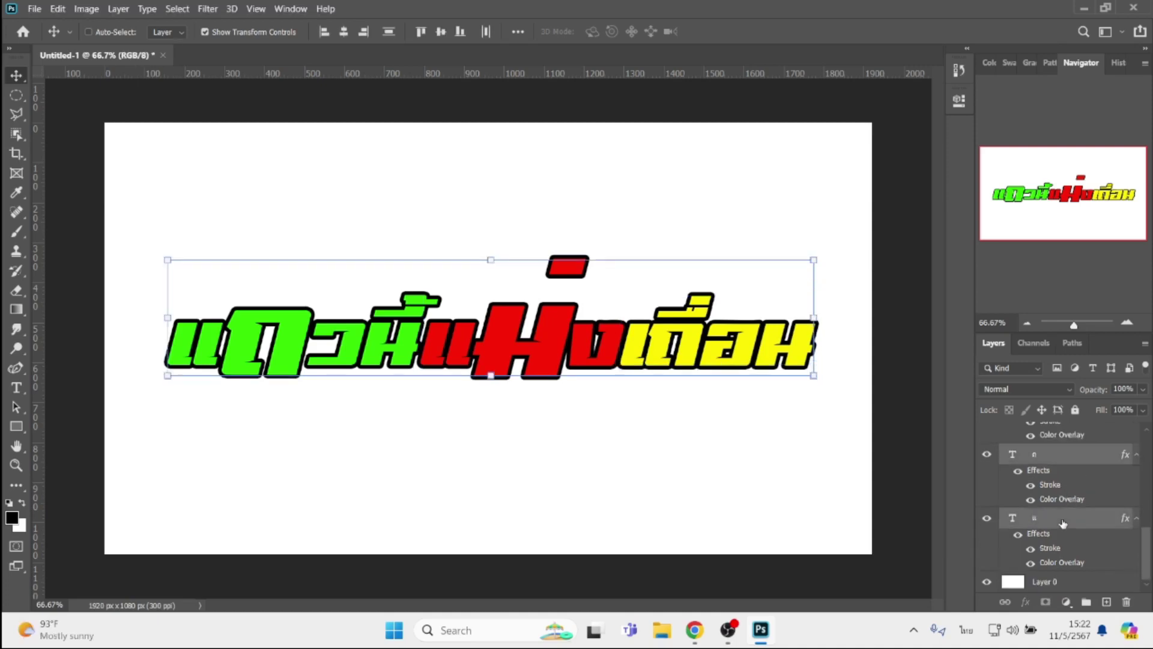
key(ctrl+j)
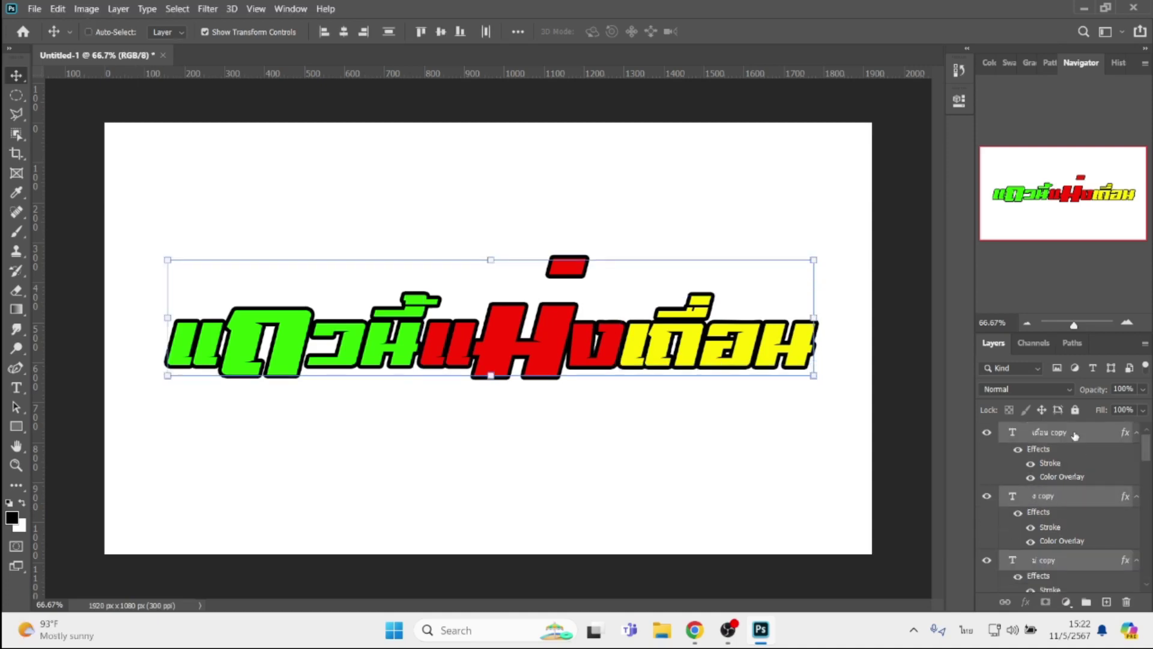
mouse_move(1075, 435)
mouse_down()
mouse_move(1075, 602)
mouse_move(1078, 581)
mouse_up()
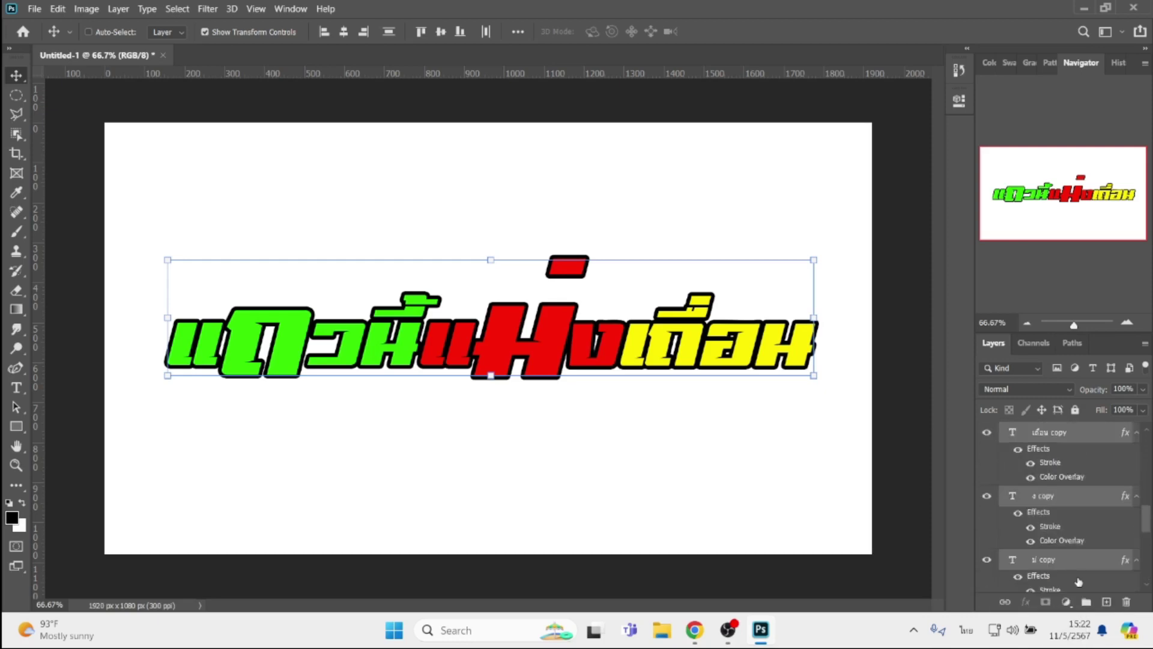
key(Down)
key(Down)
key(Down)
key(Down)
key(Down)
key(Down)
key(Down)
key(Down)
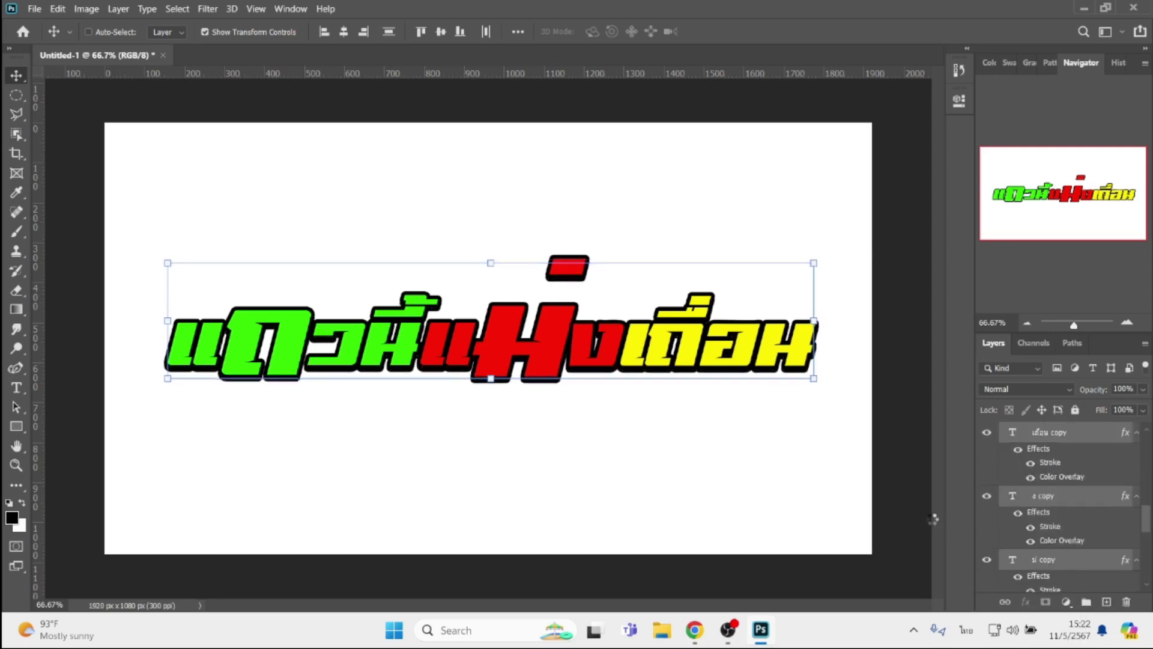
key(Down)
key(Down)
key(Down)
key(Down)
key(Down)
key(Down)
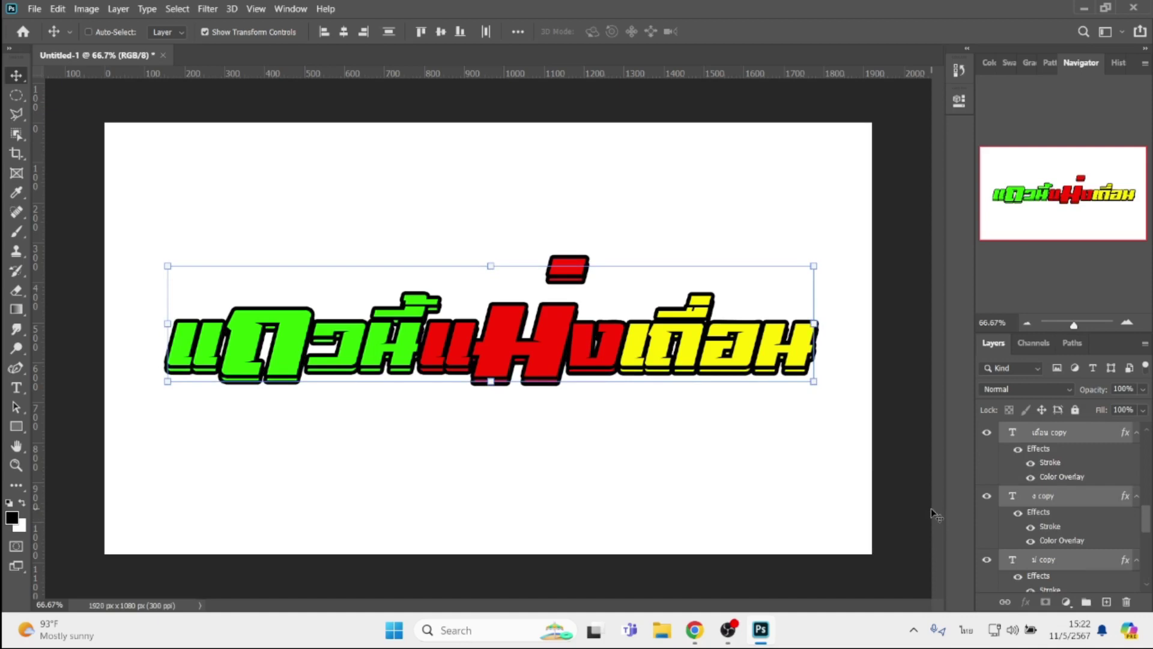
key(Left)
key(Left)
key(Left)
key(Left)
key(Left)
key(Left)
key(Left)
key(Left)
key(Left)
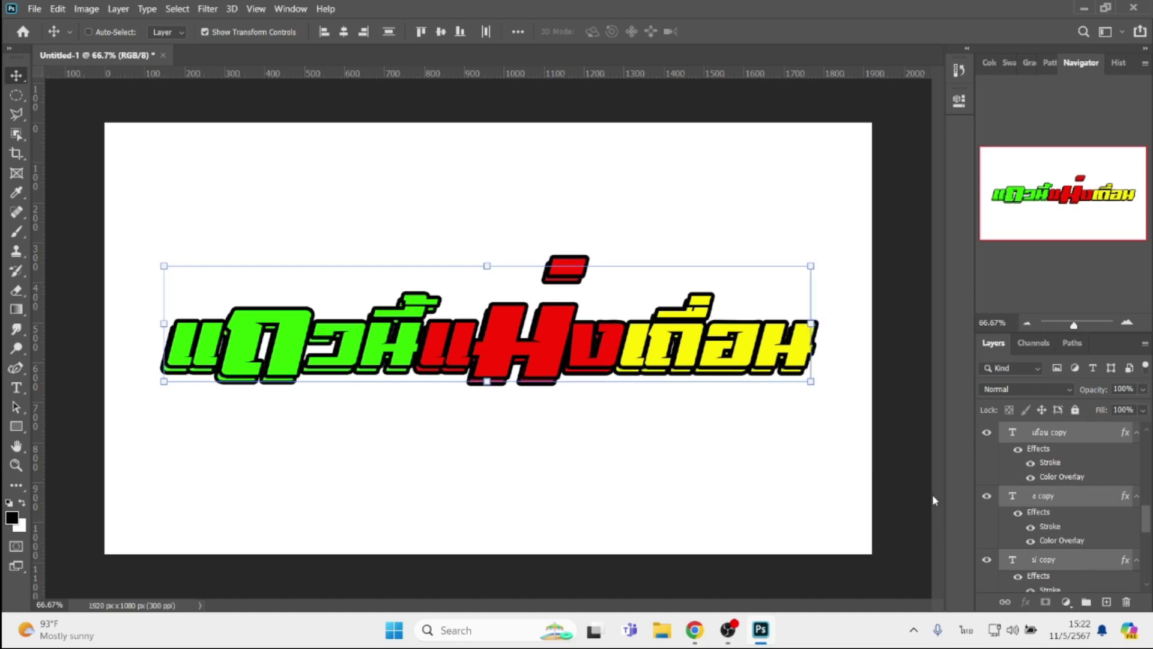
key(Left)
key(Left)
key(Left)
scroll(1077, 518, down, 2)
Hide the Color Overlay on every shadow copy layer so the offset headline reads solid black
scroll(1077, 518, down, 2)
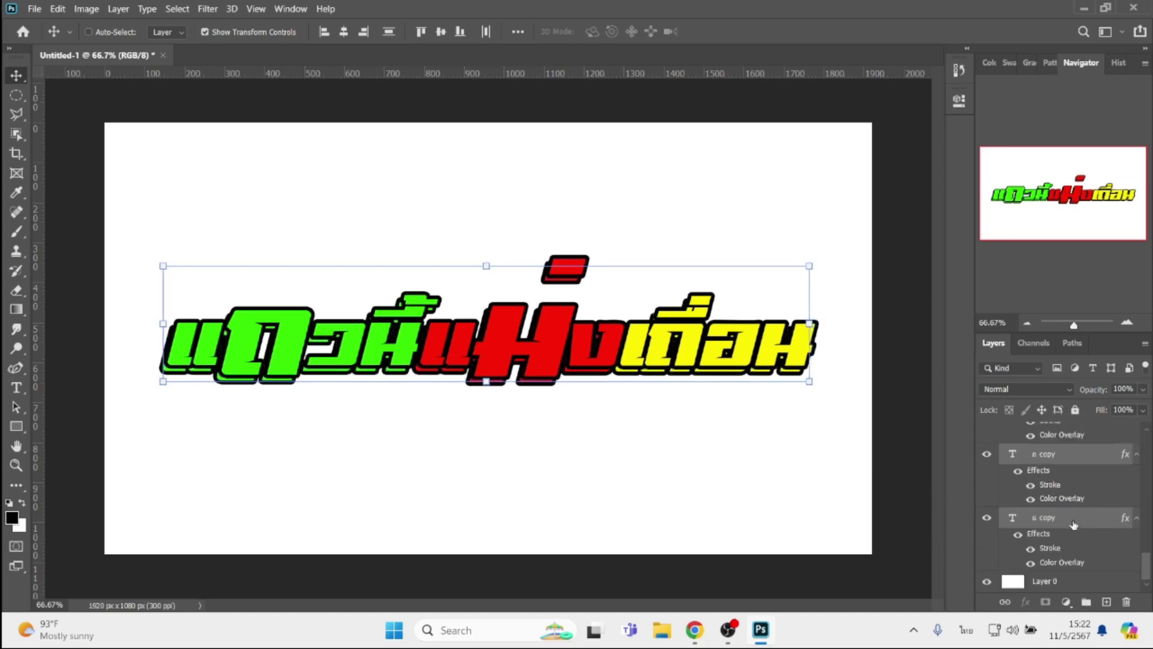
click(1031, 563)
click(1031, 499)
scroll(1091, 498, up, 1)
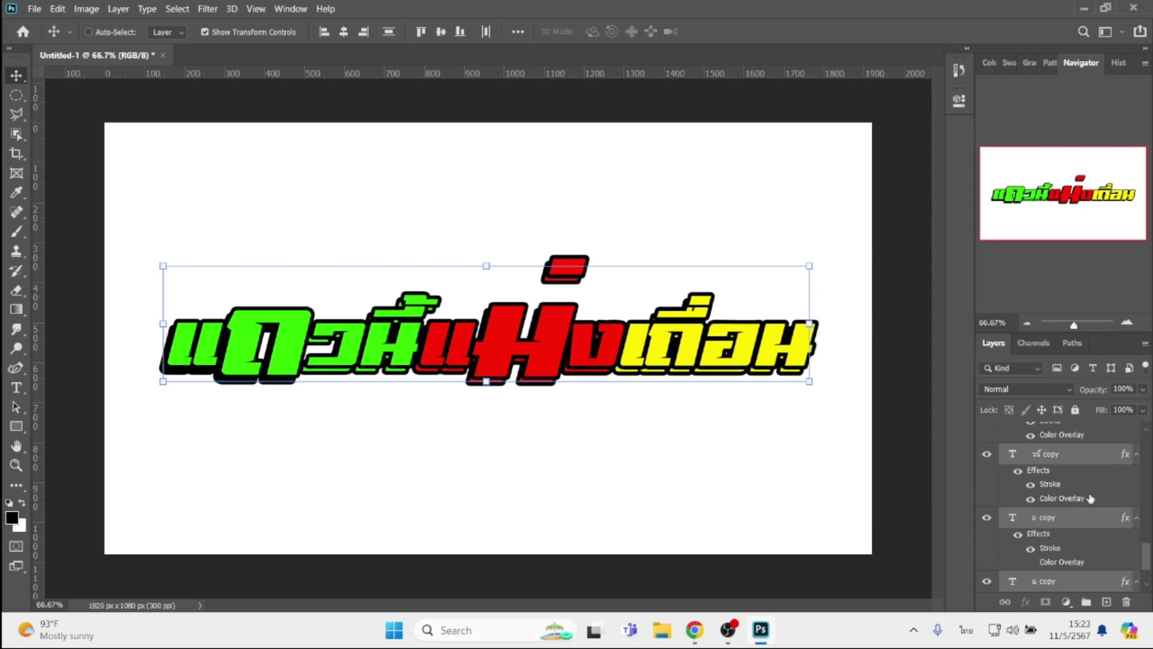
click(1030, 504)
scroll(1042, 508, up, 1)
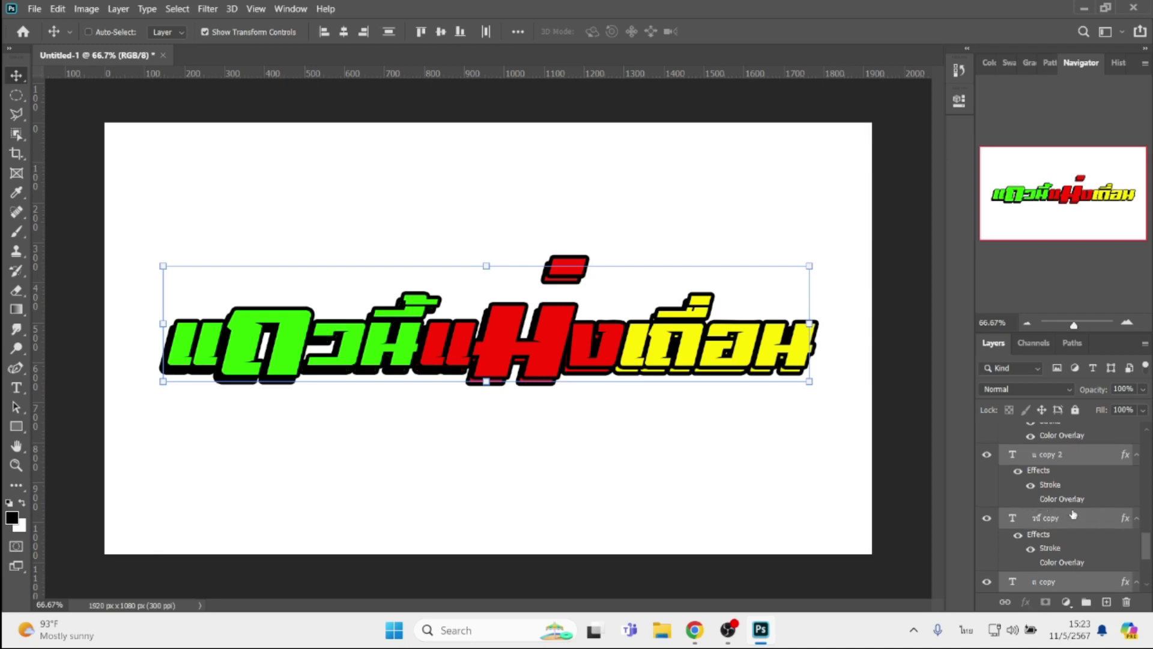
scroll(1032, 505, up, 1)
click(1030, 498)
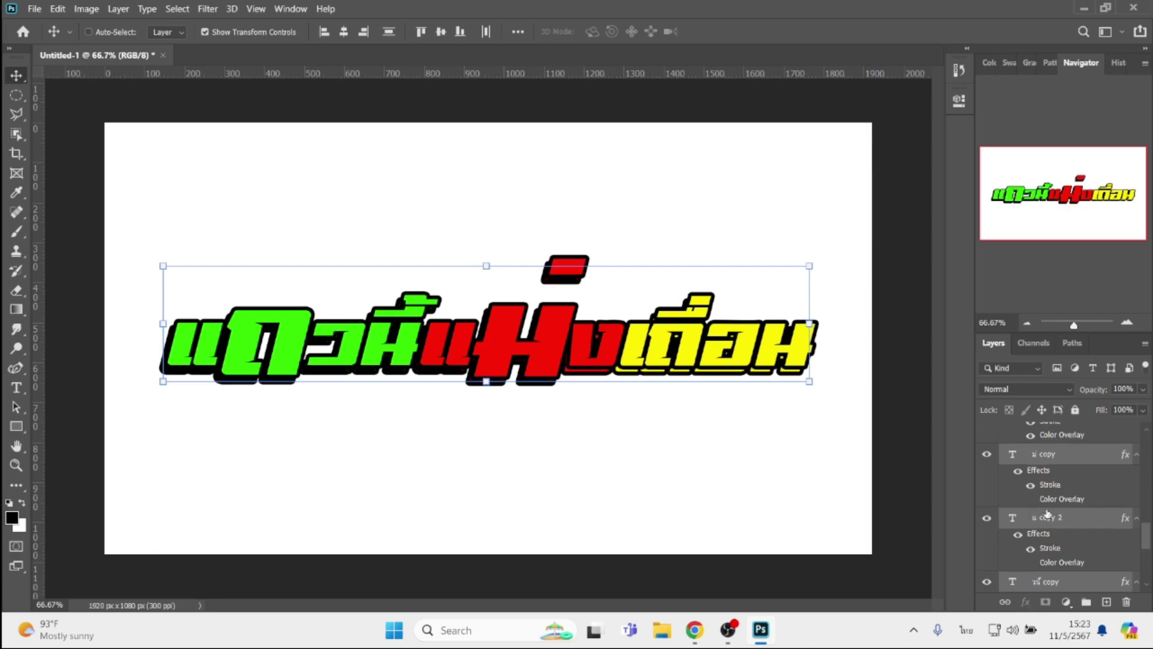
scroll(1059, 521, up, 1)
click(1030, 498)
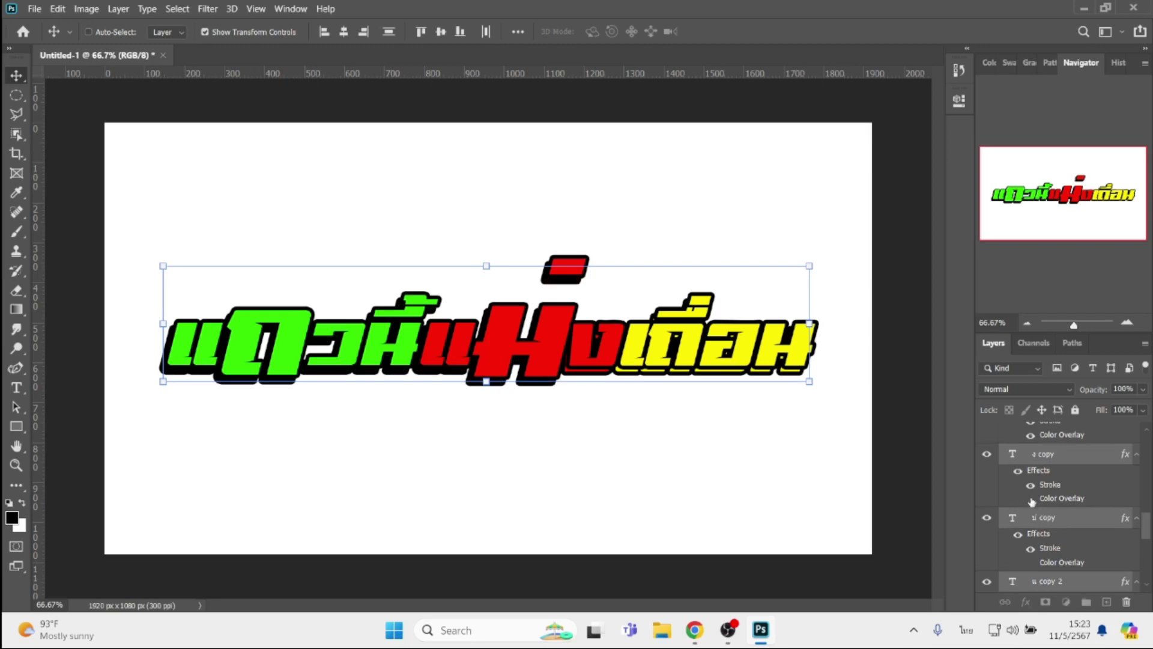
scroll(1030, 500, up, 1)
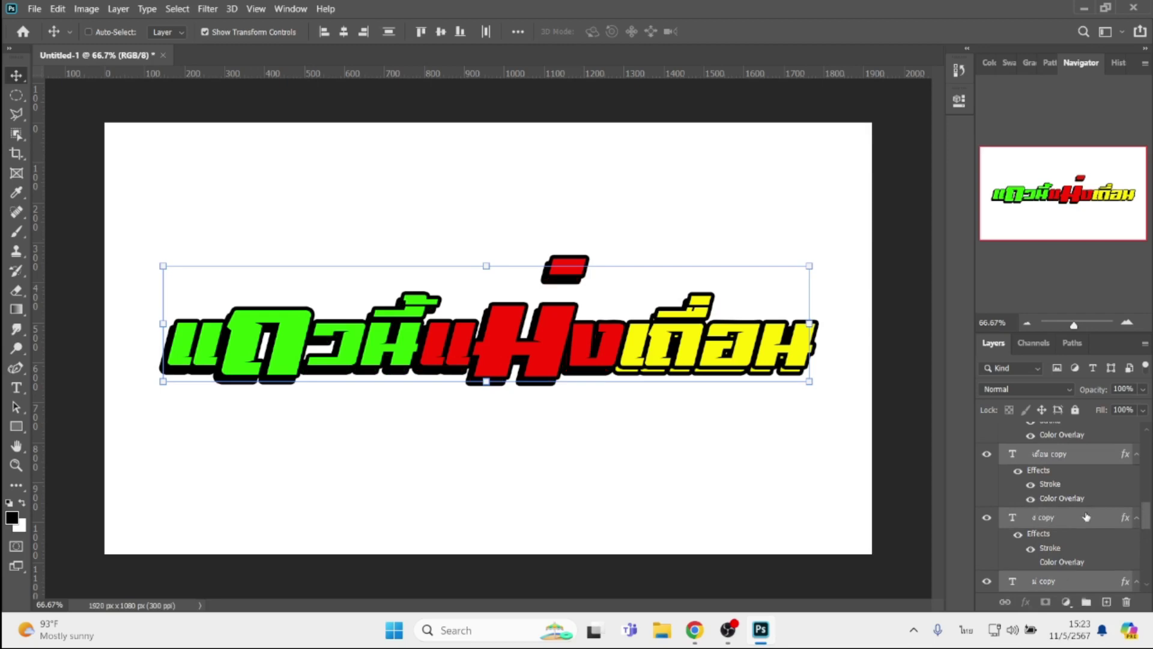
click(1031, 499)
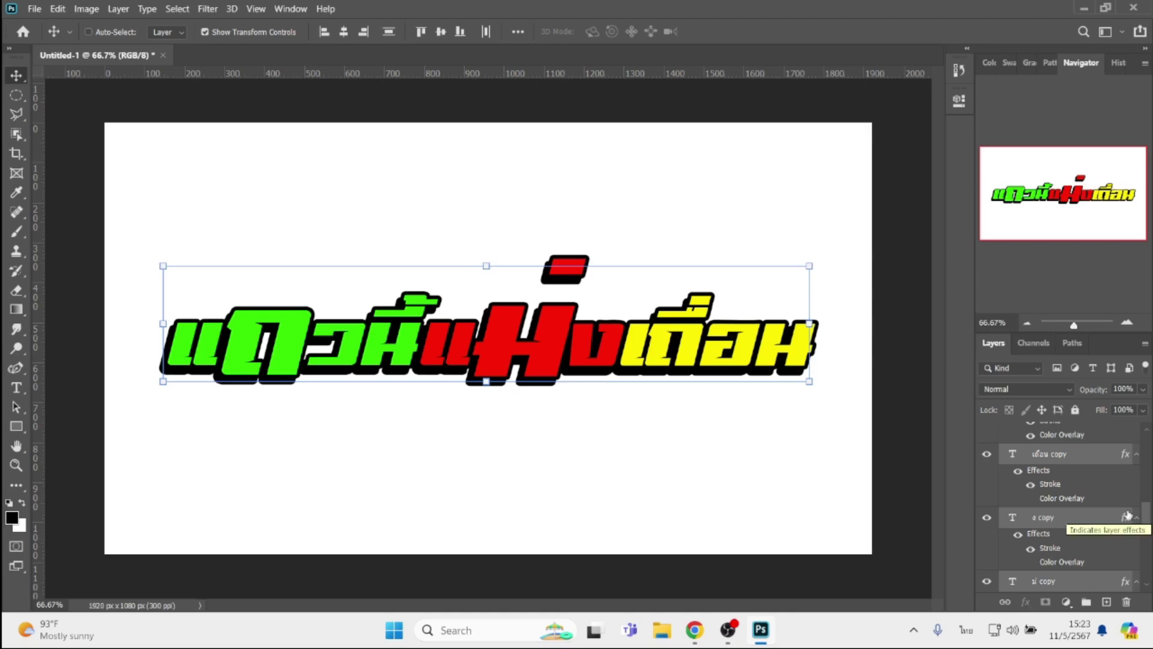
scroll(1117, 488, up, 3)
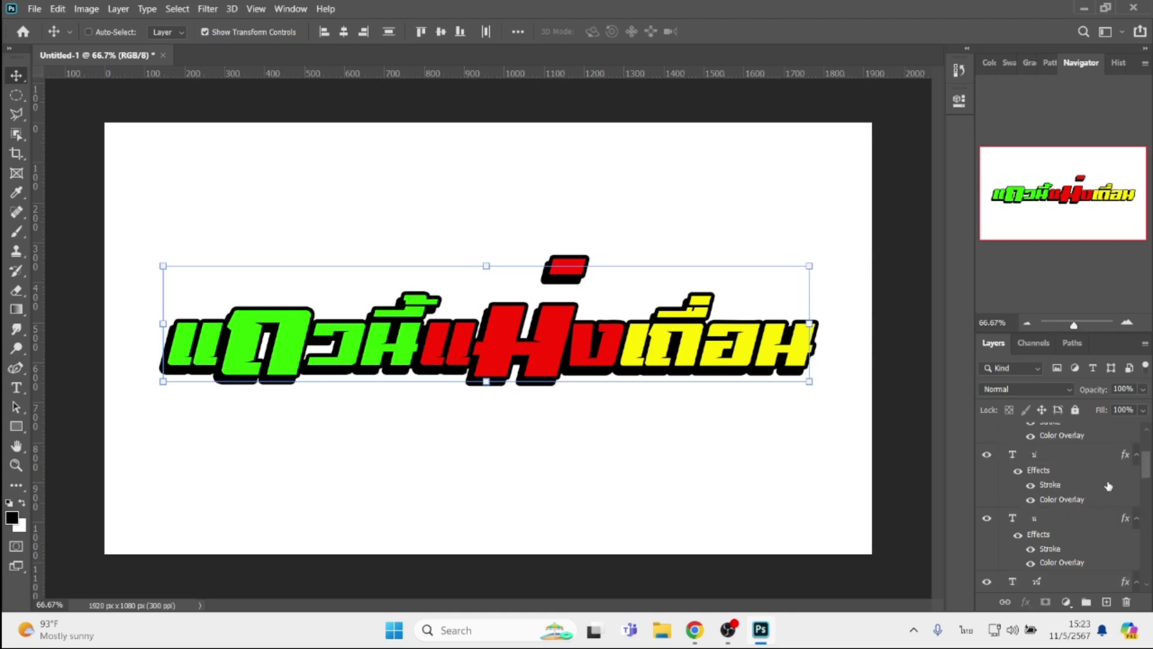
scroll(1107, 483, up, 2)
click(1080, 440)
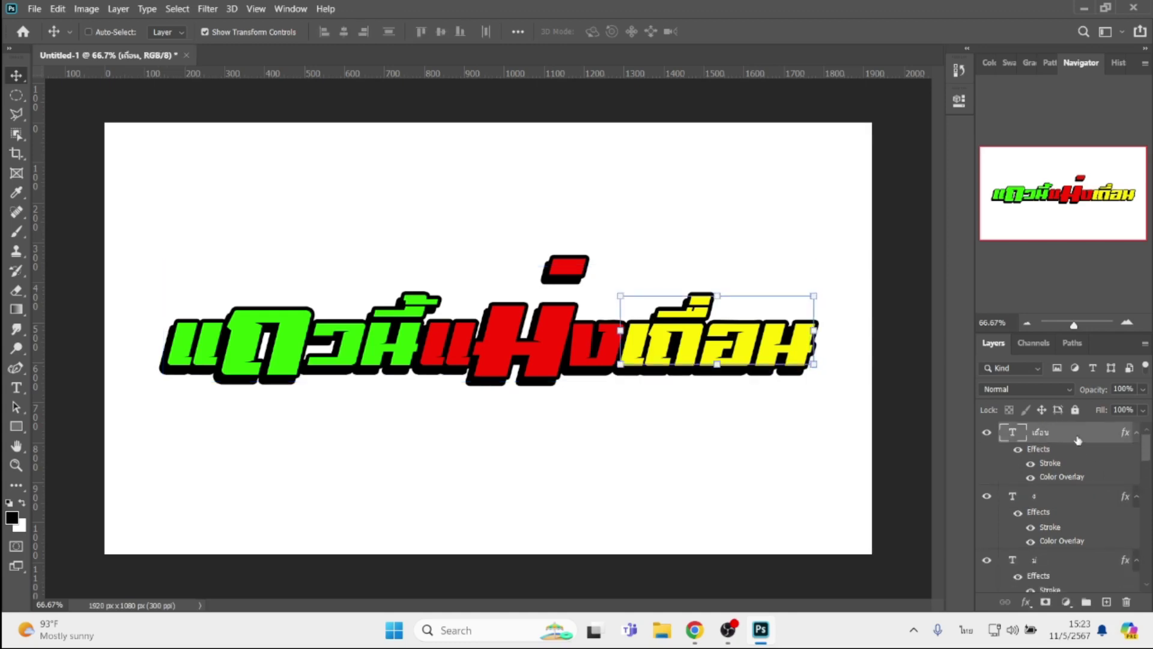
Draw a wide black ellipse across the lower half of the headline with the Ellipse Tool
click(16, 426)
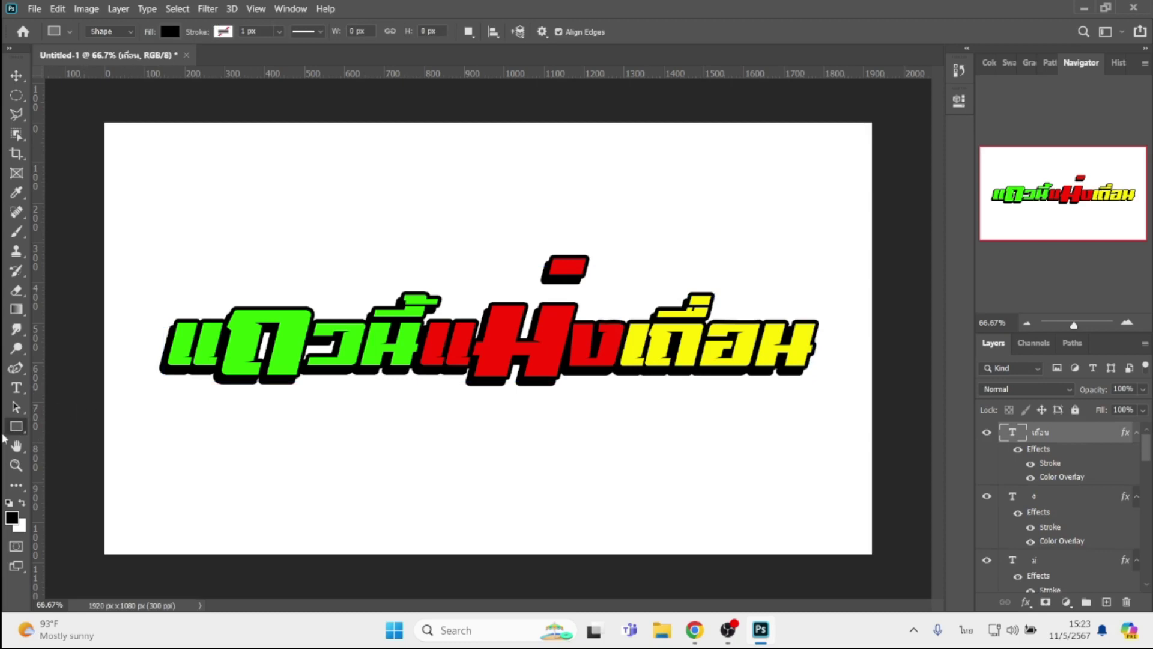
right_click(16, 432)
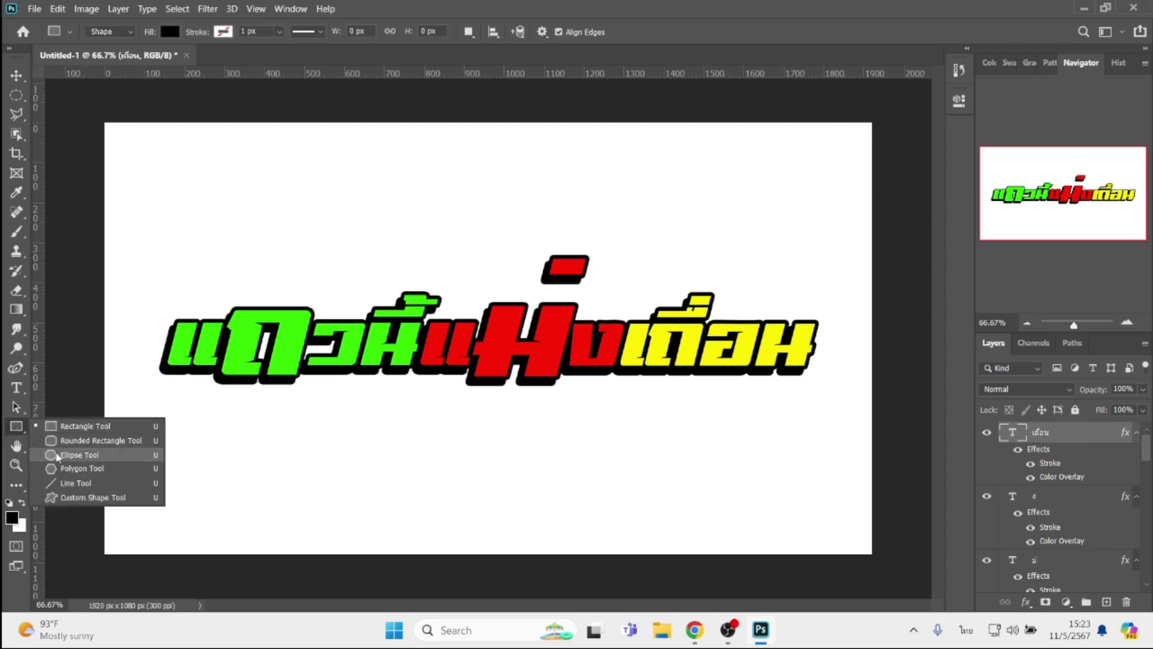
click(60, 453)
drag(123, 353, 895, 500)
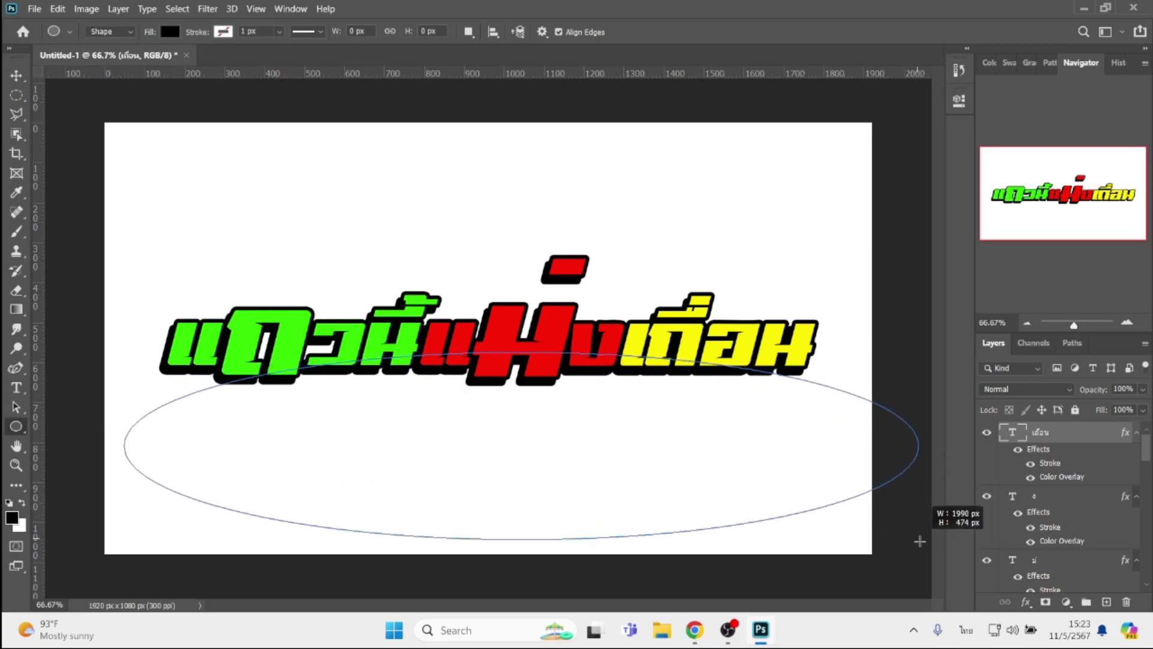
mouse_move(895, 500)
mouse_down()
mouse_move(923, 555)
mouse_move(909, 426)
mouse_up()
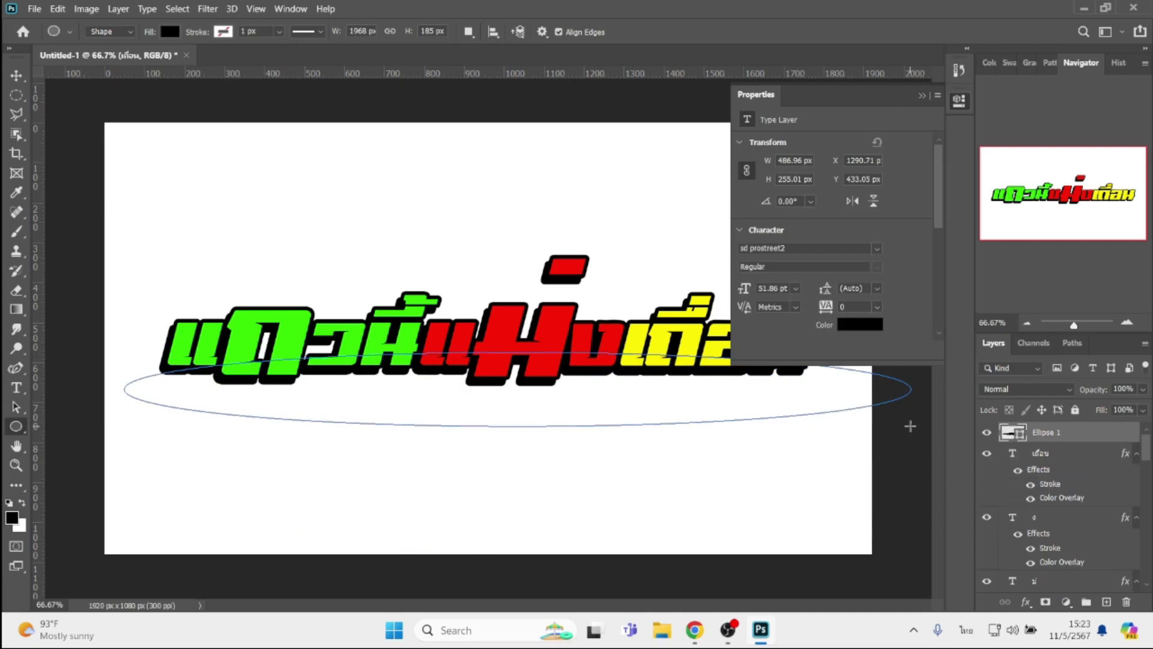
click(922, 96)
Nudge the ellipse slightly left and up, then rasterize its layer
key(v)
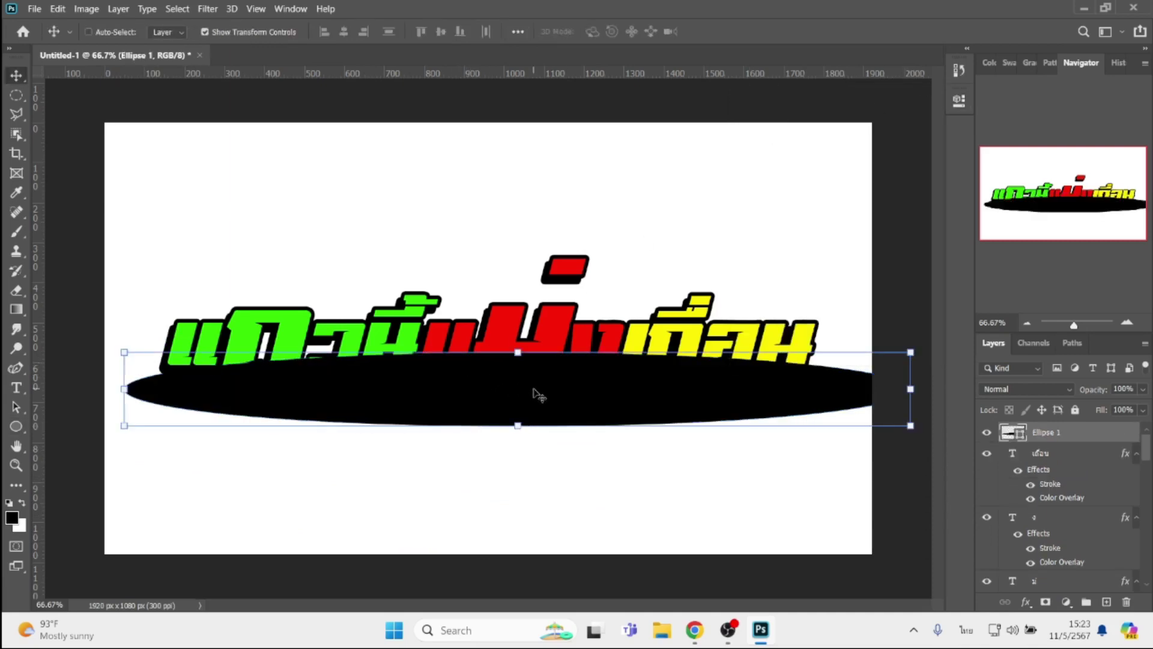
key(shift+Left)
key(shift+Left)
key(shift+Left)
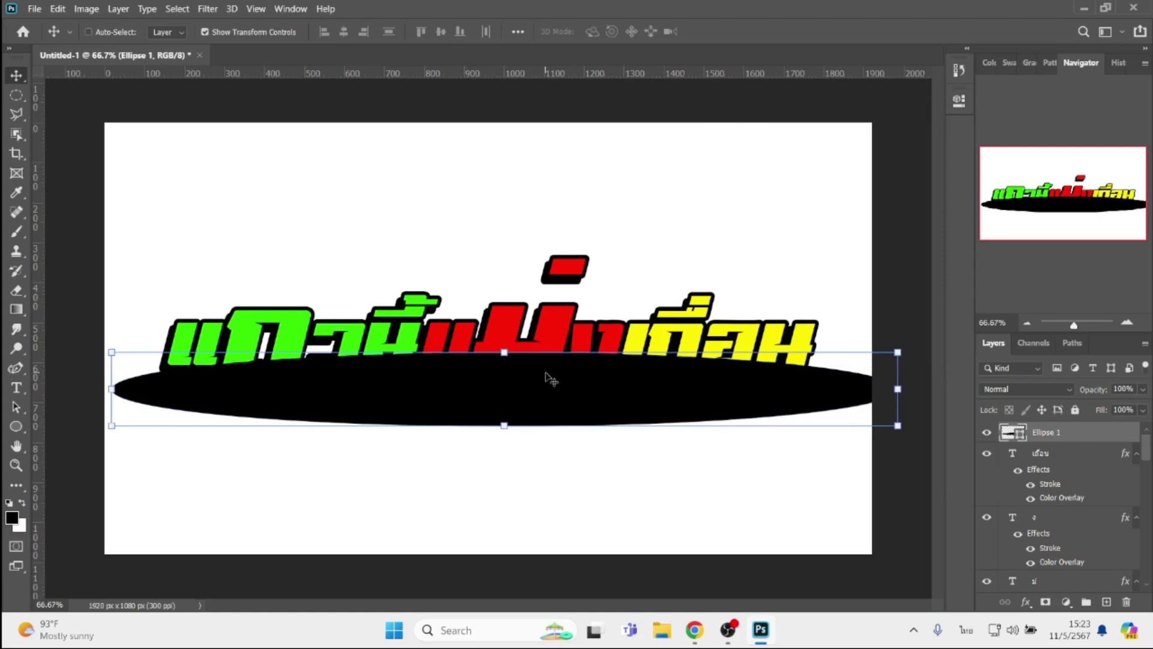
key(shift+Up)
key(shift+Up)
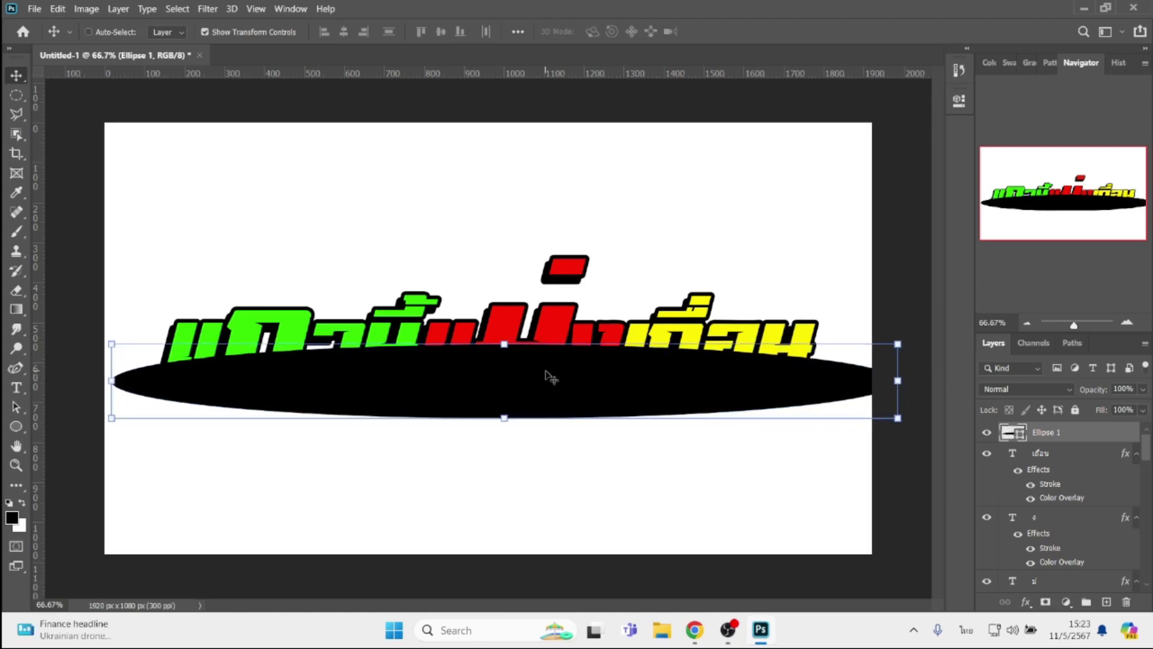
key(Up)
key(Up)
key(Up)
key(Up)
key(Up)
key(Up)
key(Up)
key(Up)
key(Up)
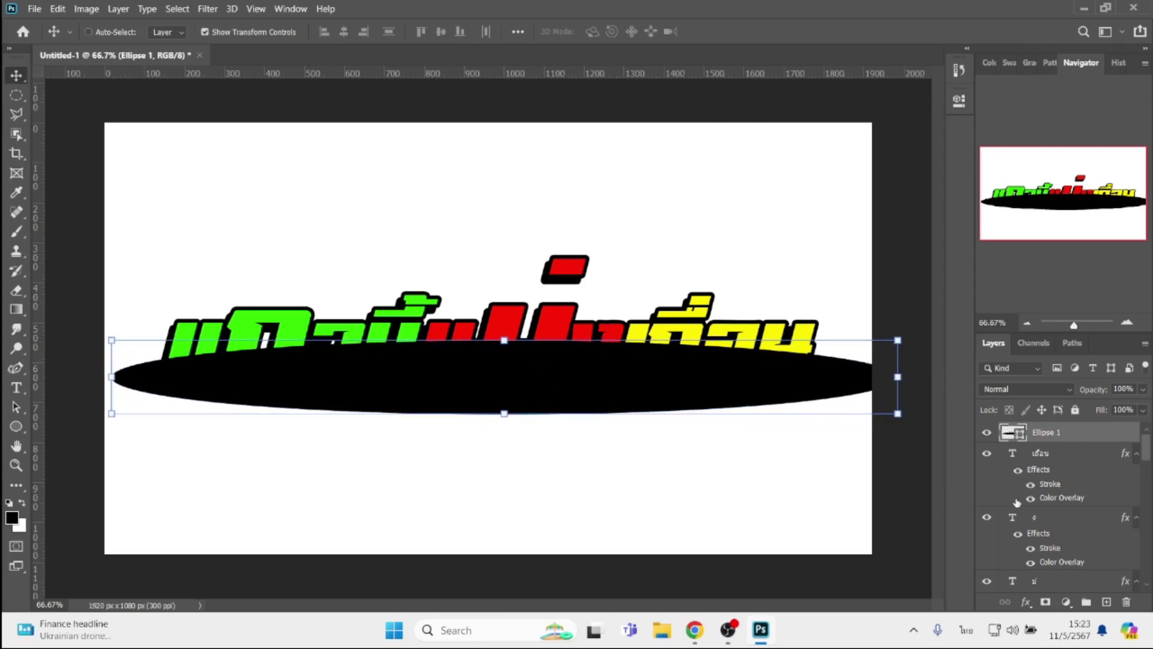
right_click(1071, 436)
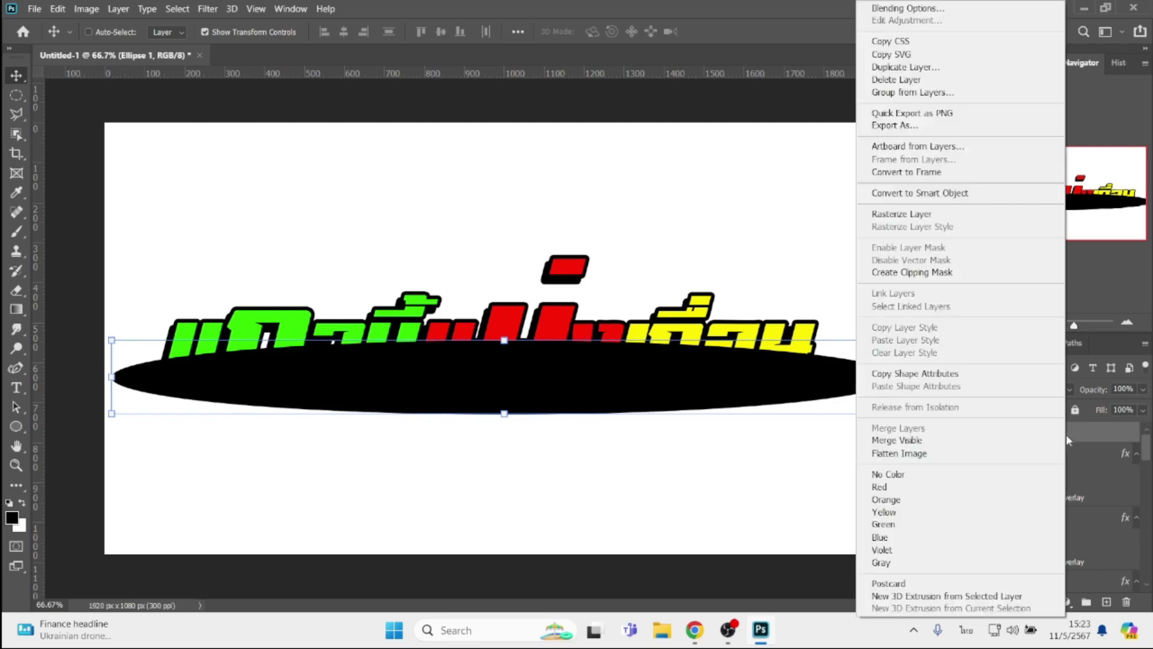
click(915, 215)
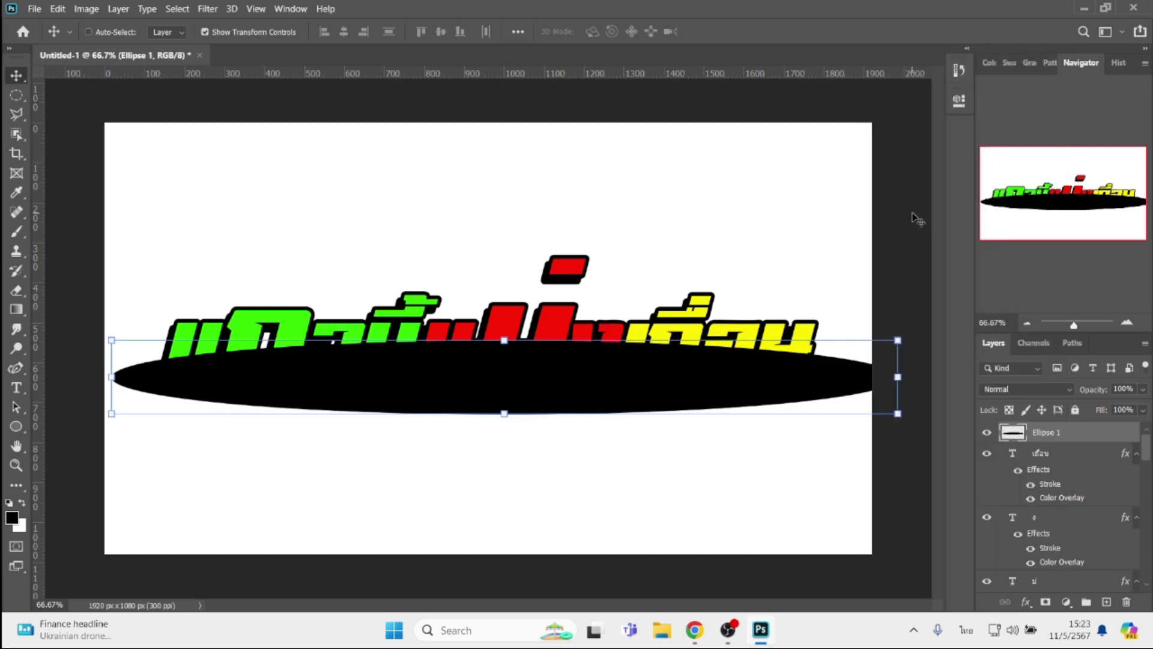
click(1051, 455)
Object-select the yellow word and cut that ellipse area onto a new Layer 1
key(w)
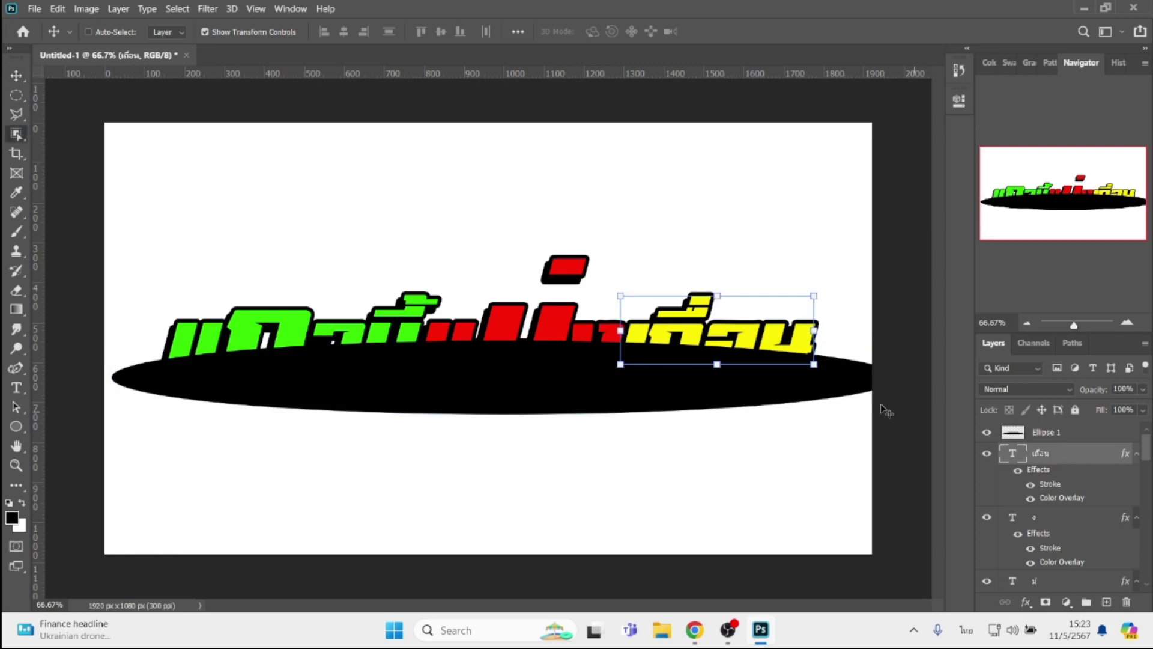
drag(597, 251, 839, 449)
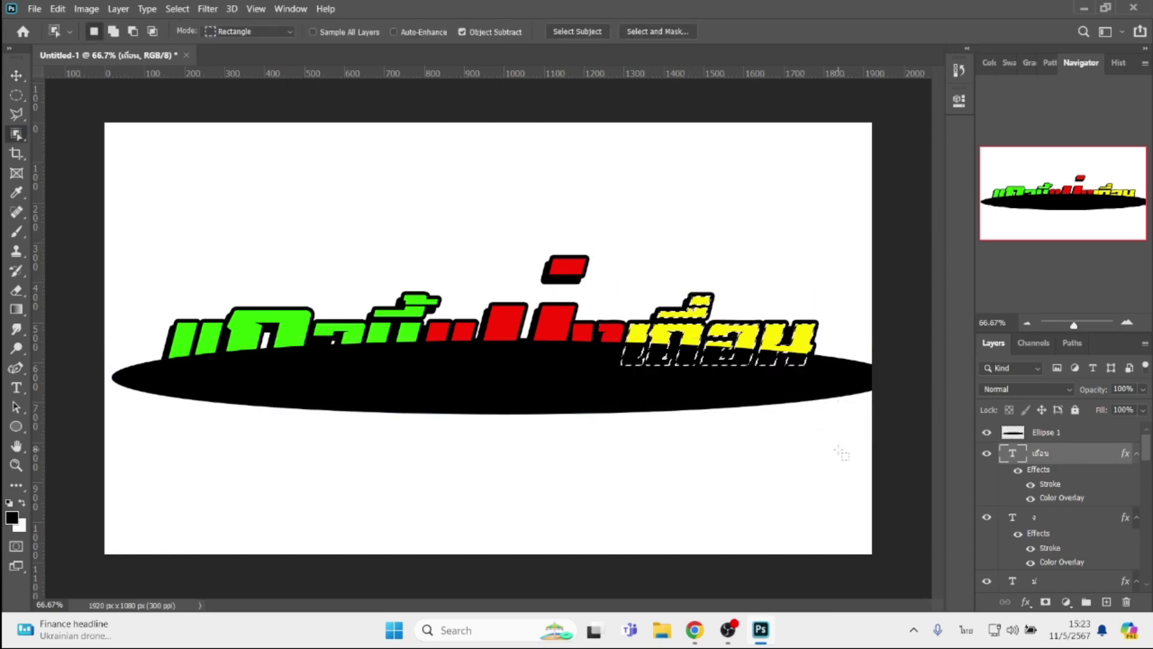
click(1051, 435)
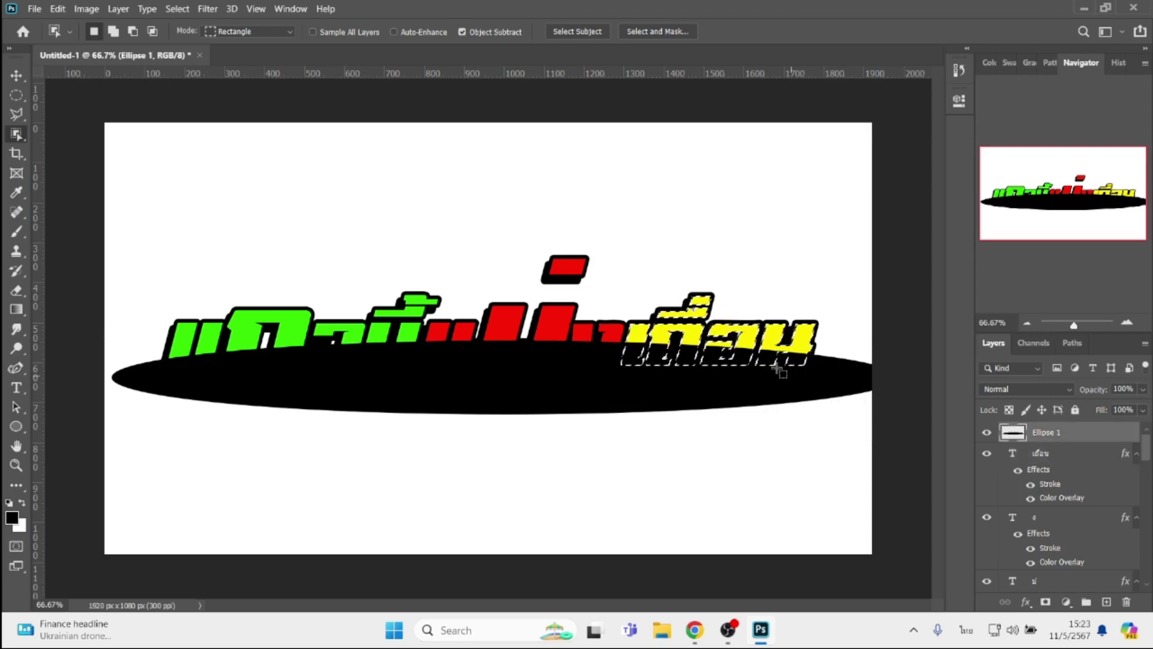
right_click(744, 351)
click(807, 196)
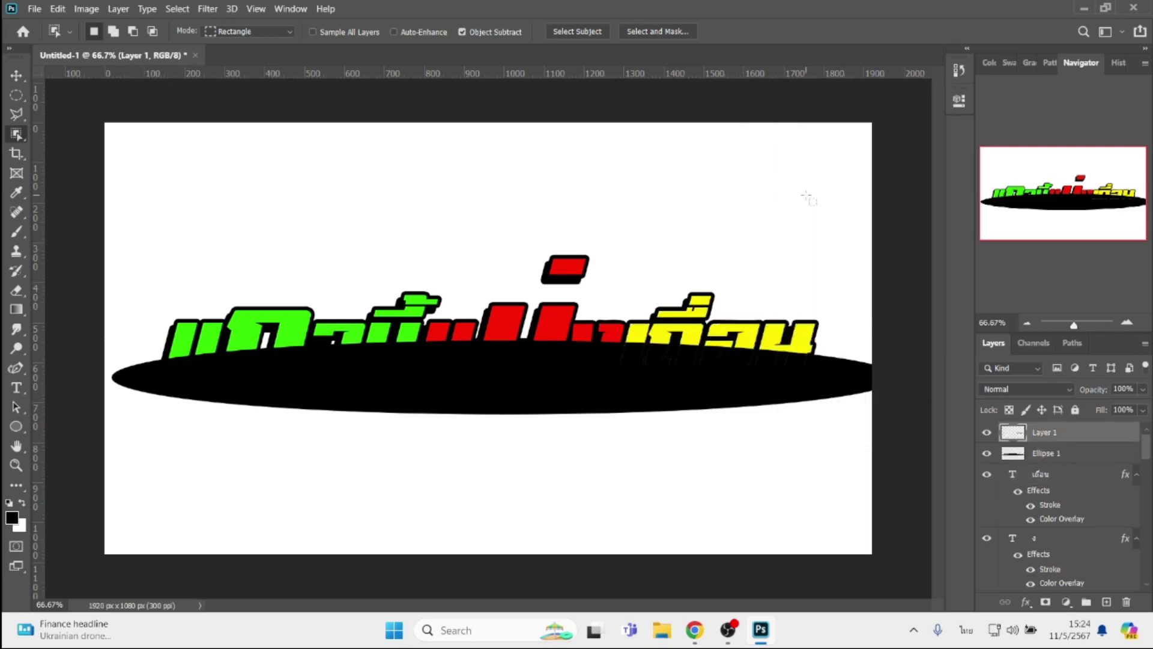
click(1025, 602)
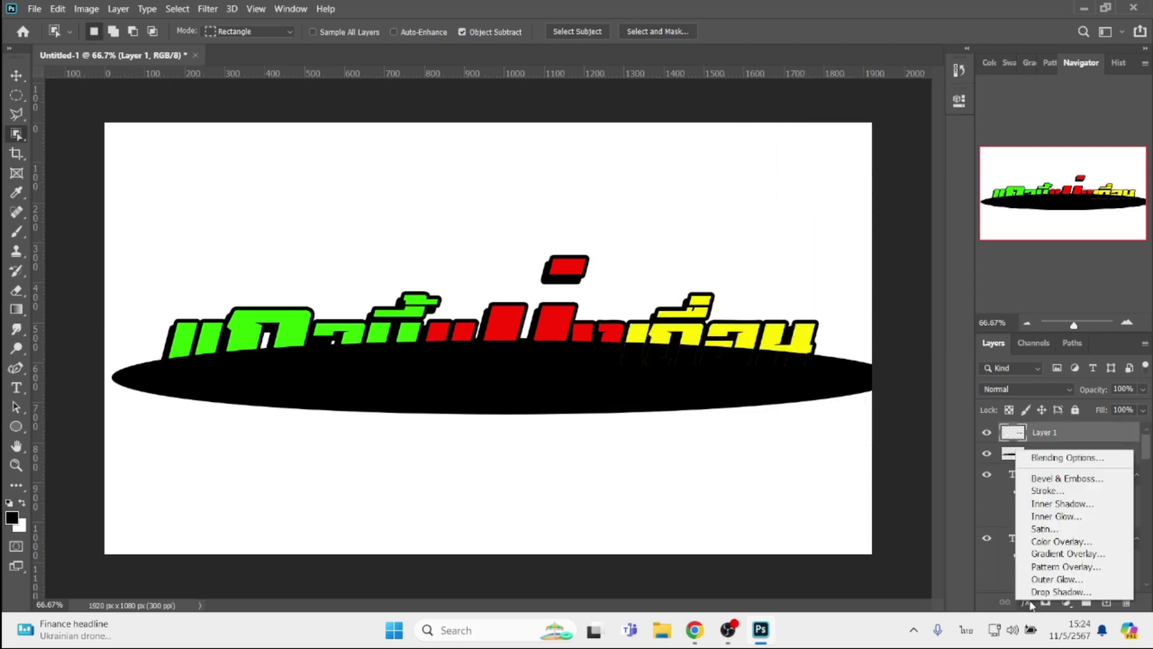
Give Layer 1 a colour overlay sampled from the headline yellow and shifted to orange
click(1039, 535)
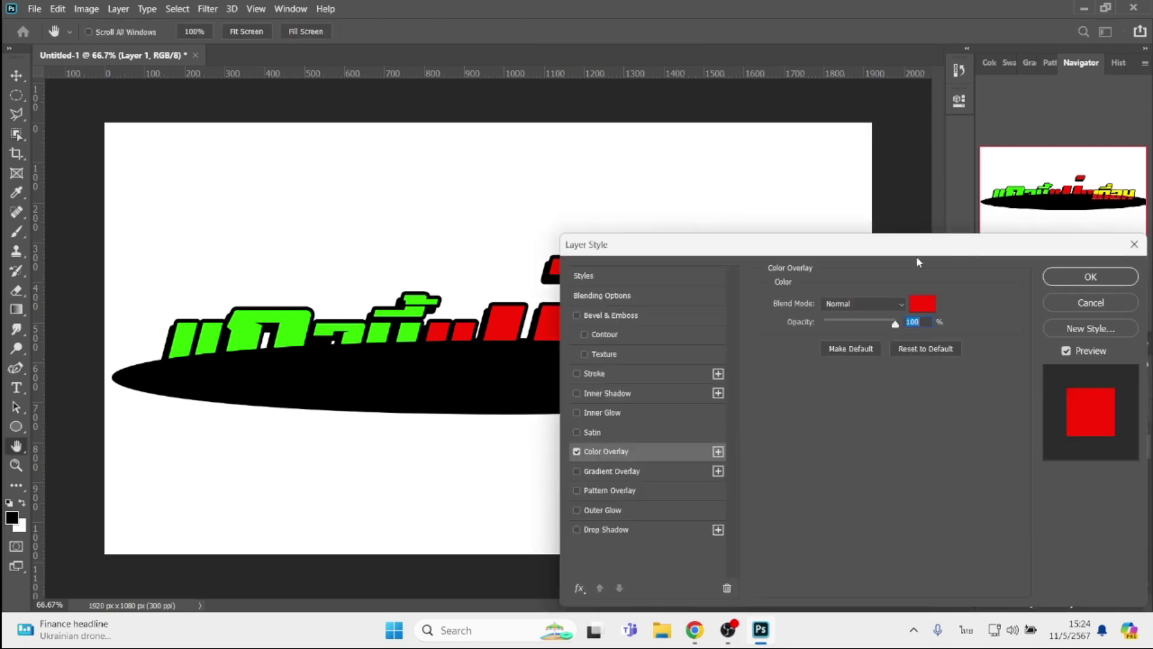
drag(916, 262, 920, 470)
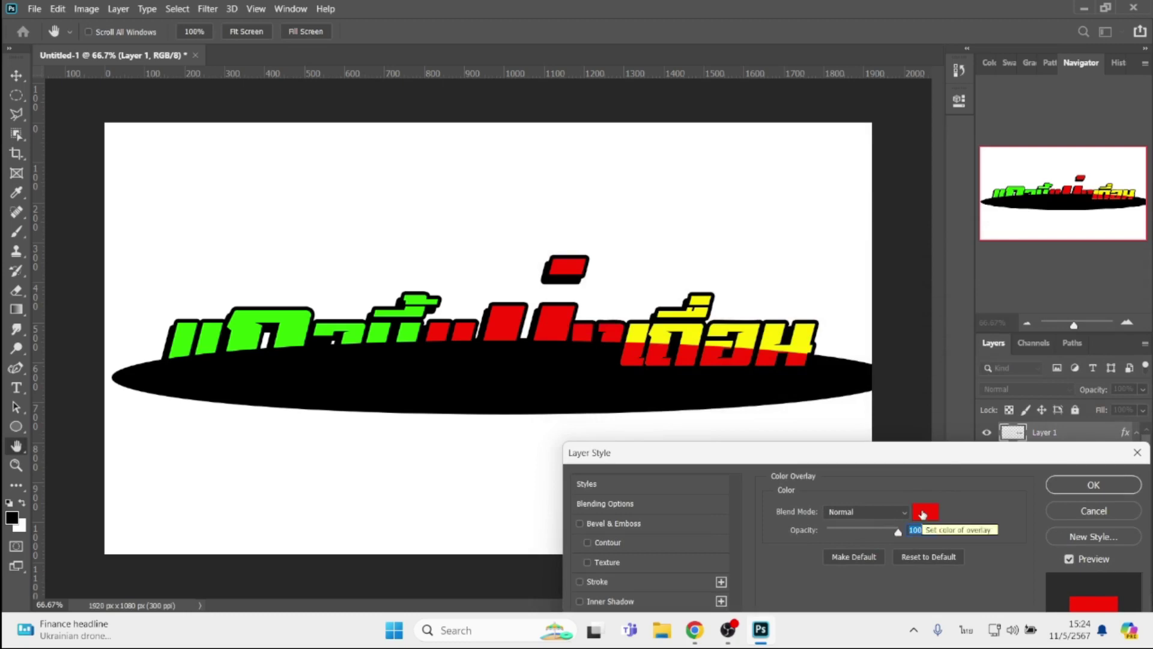
click(923, 514)
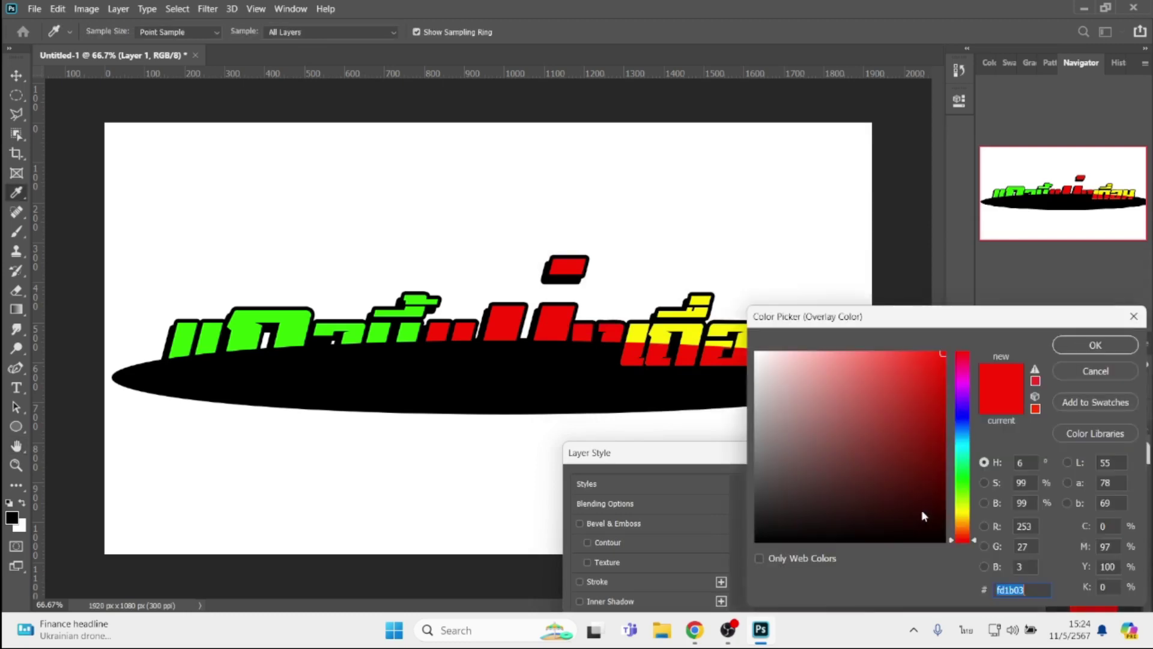
click(690, 331)
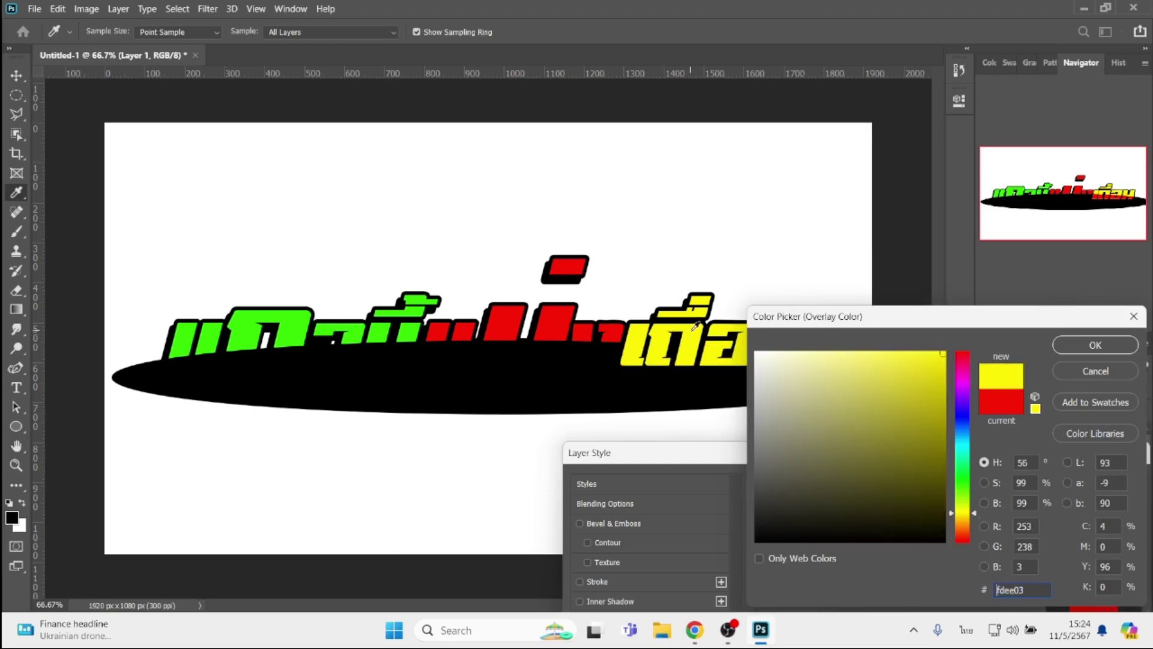
click(971, 527)
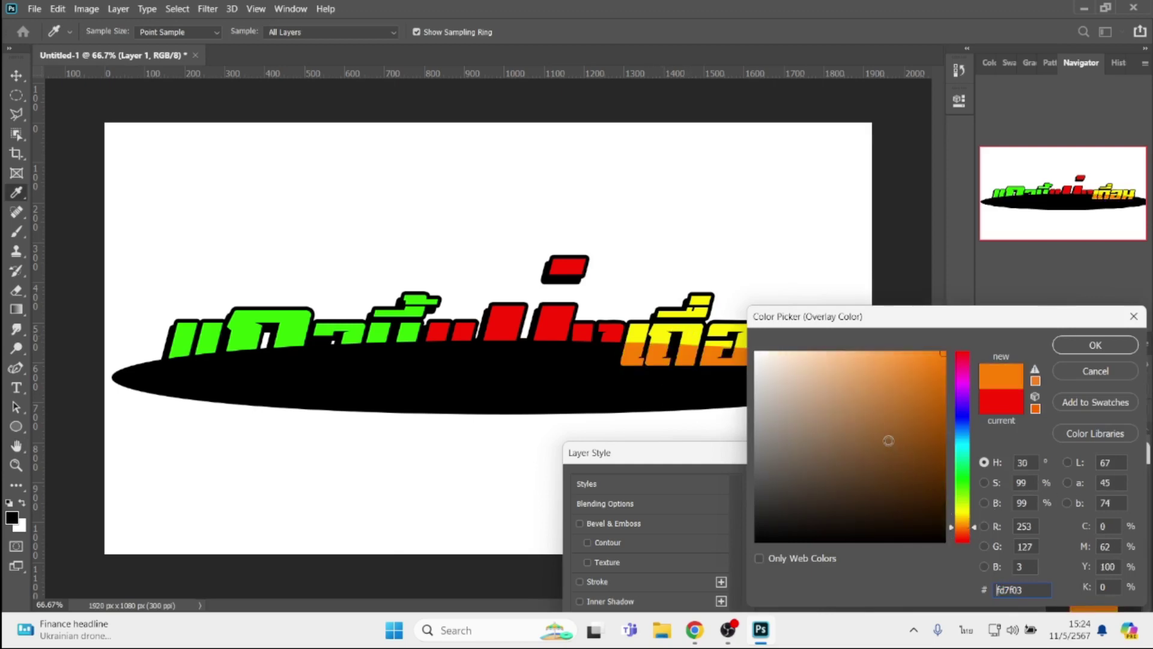
key(Return)
Add a 5 px inside stroke in the sampled headline yellow and apply the layer style
click(643, 581)
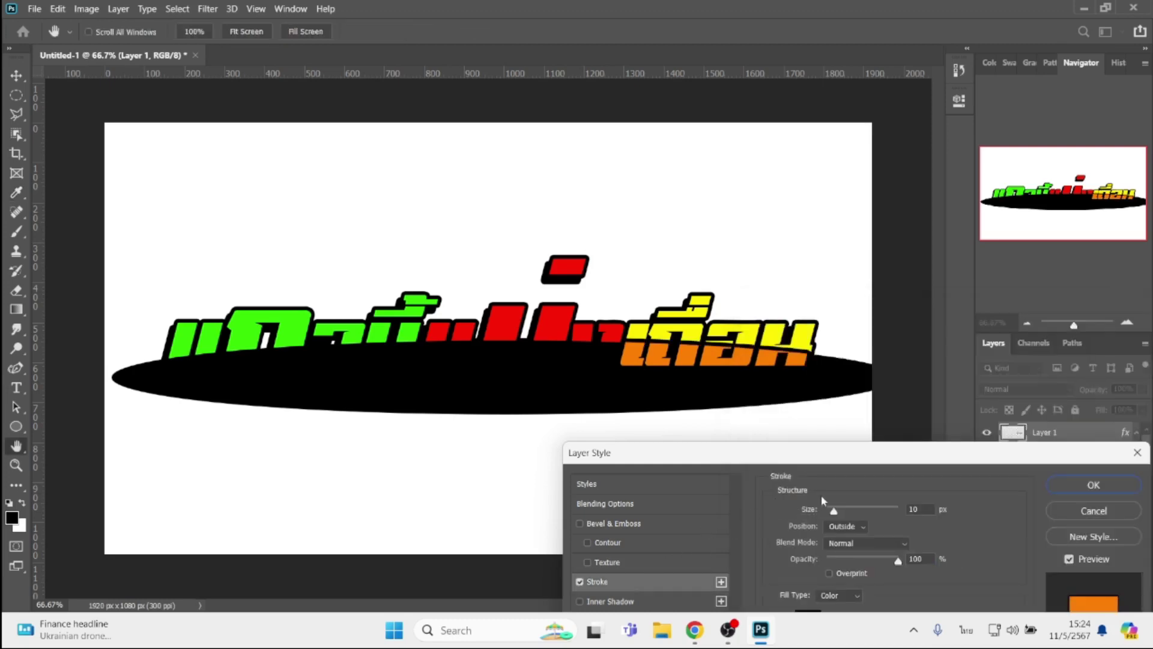
click(856, 525)
click(852, 543)
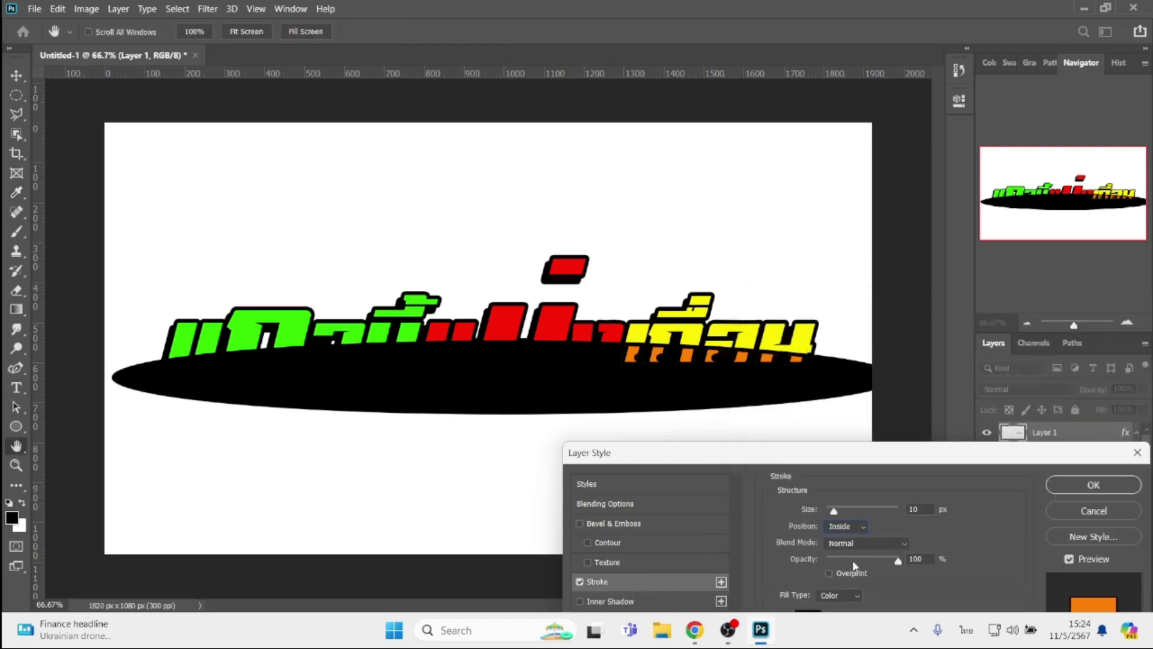
drag(913, 454, 1014, 382)
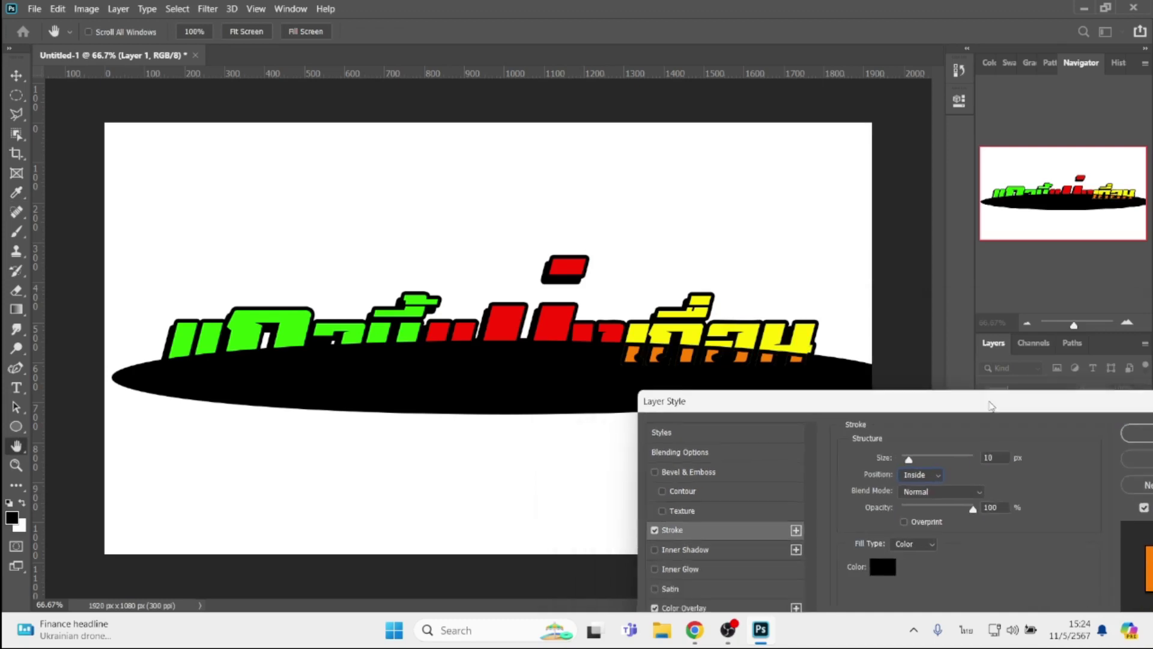
click(907, 545)
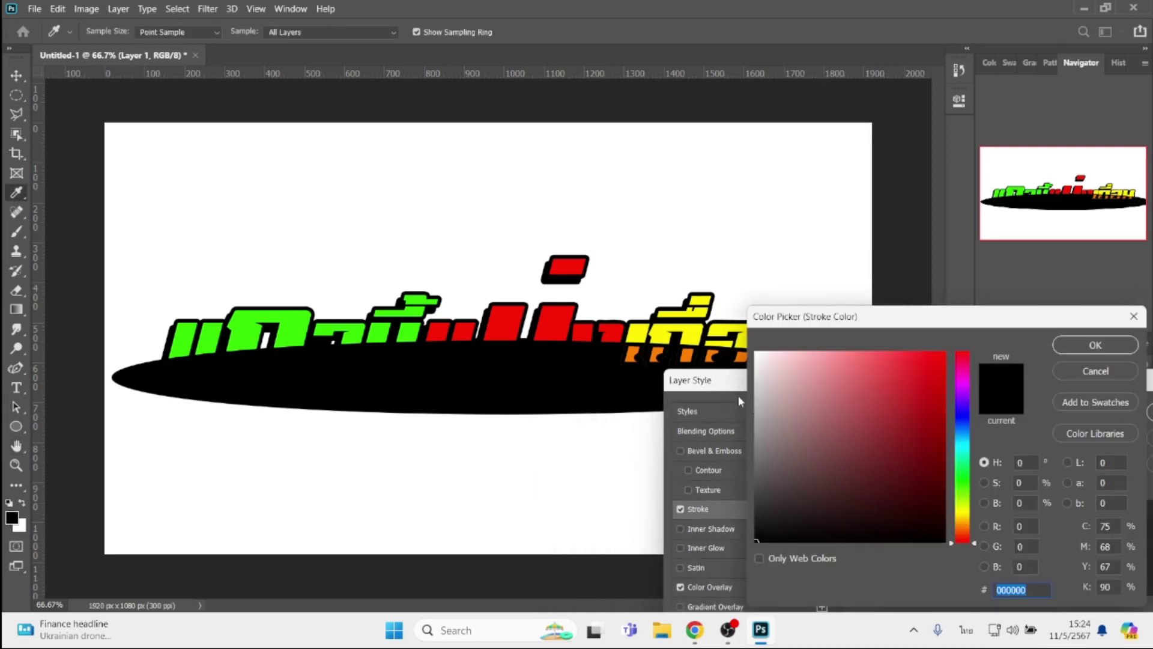
click(700, 318)
key(Return)
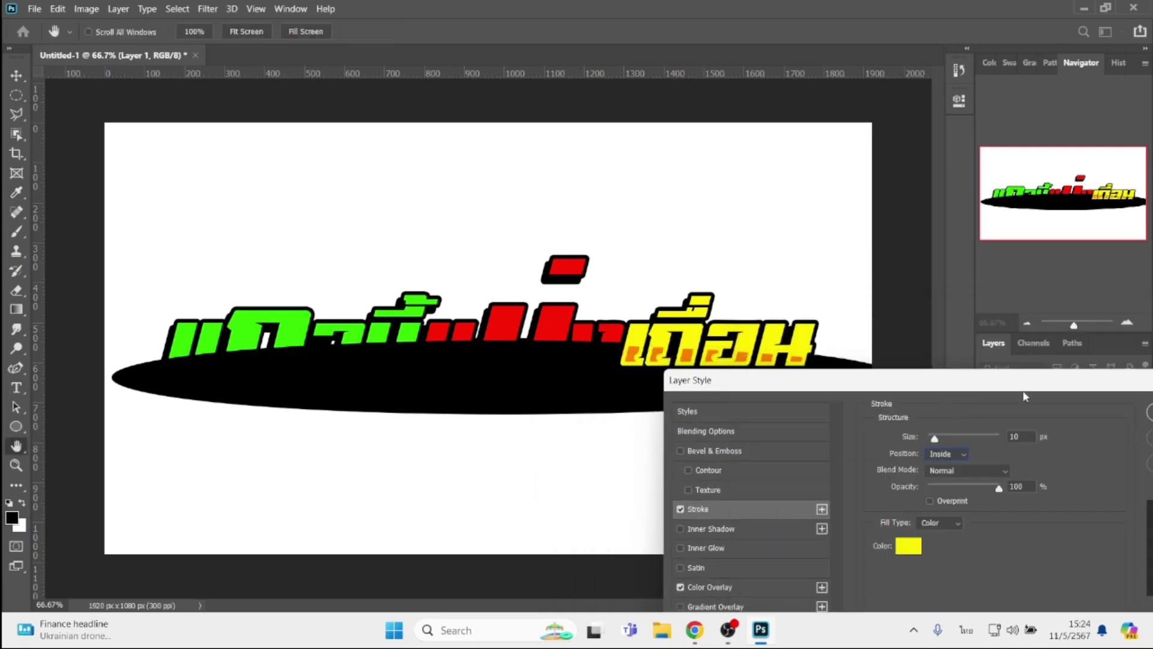
key(Down)
key(Down)
key(Down)
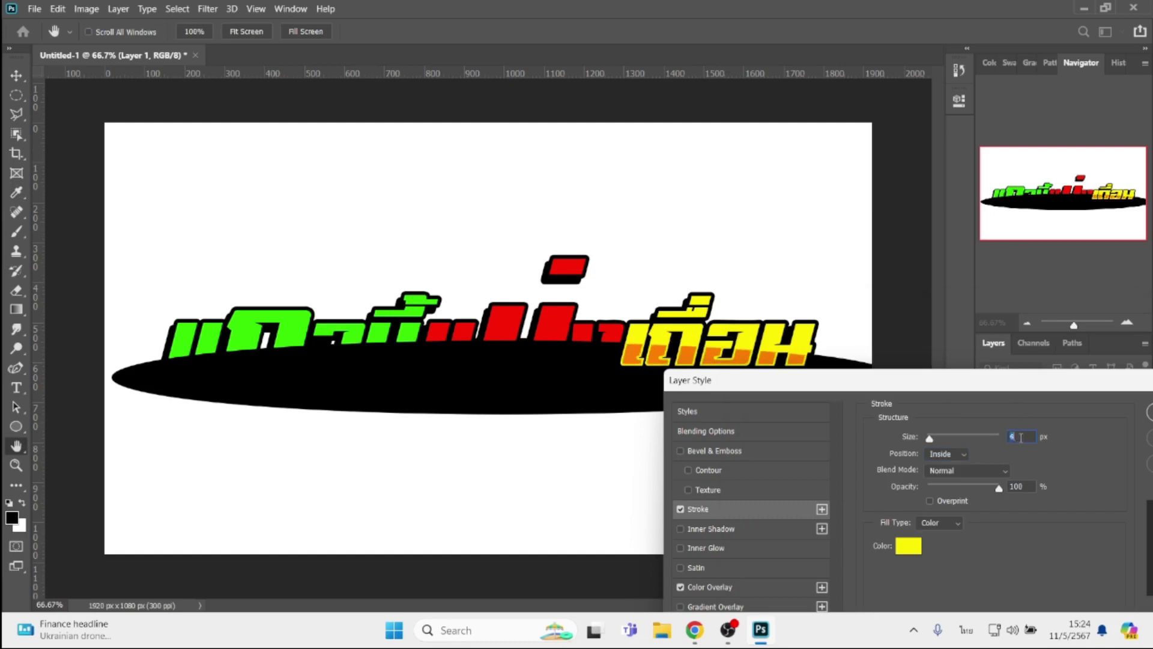
key(Up)
key(Return)
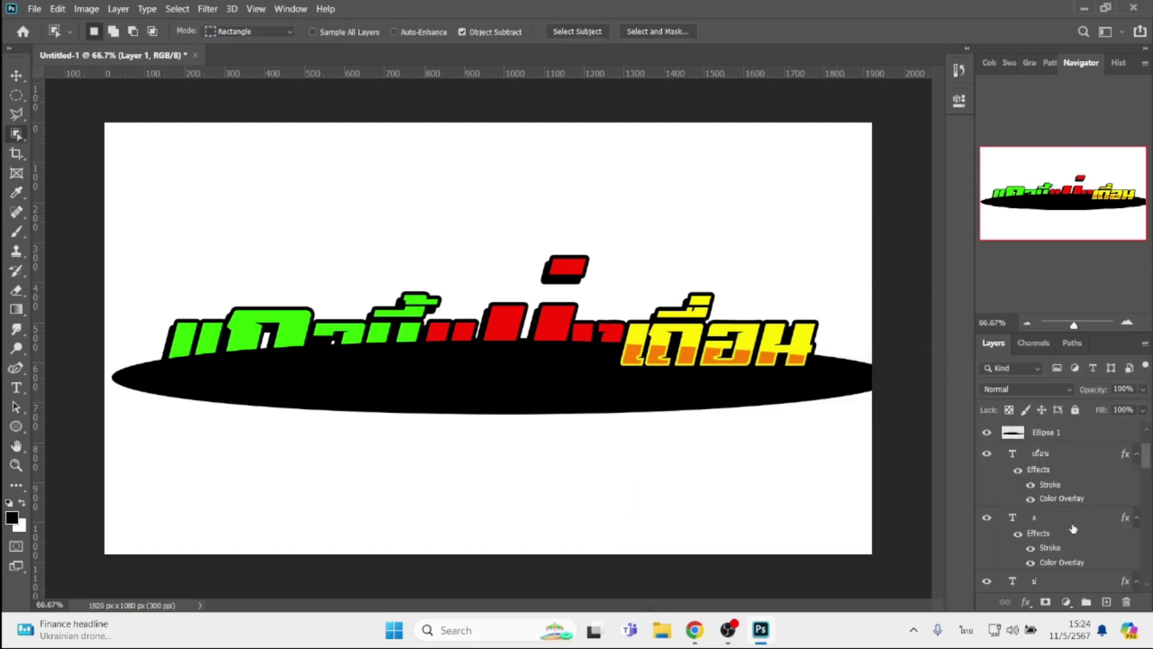
Object-select around the letter ง and cut that part of Ellipse 1 onto Layer 2
click(1055, 523)
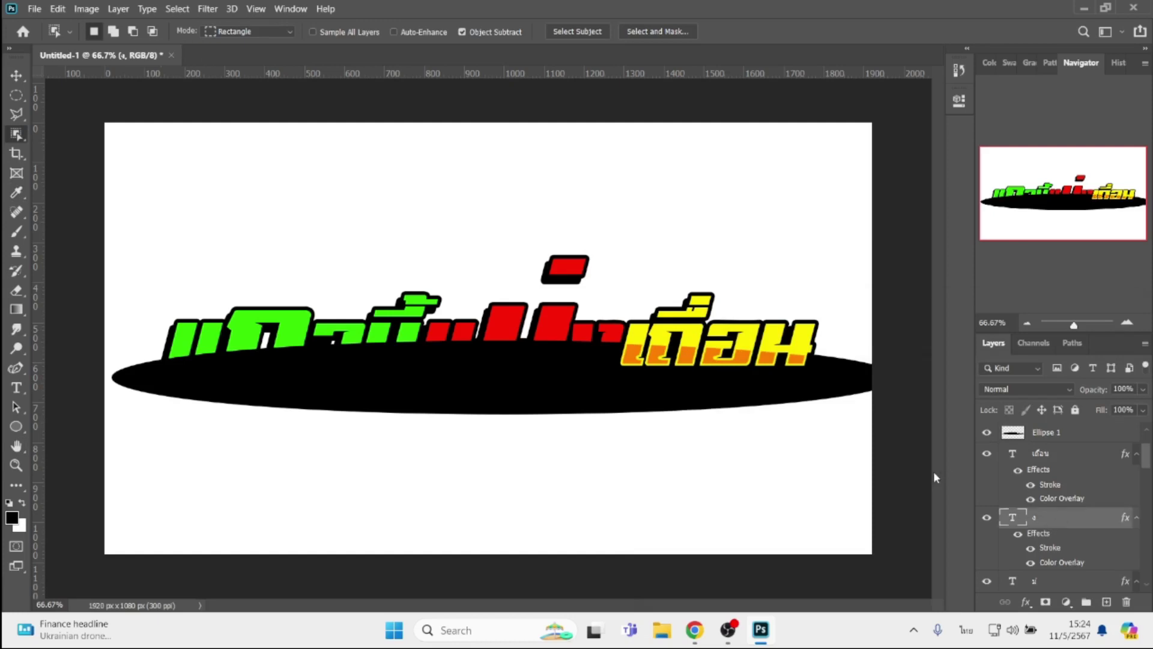
mouse_move(534, 260)
mouse_down()
mouse_move(554, 354)
mouse_move(657, 439)
mouse_up()
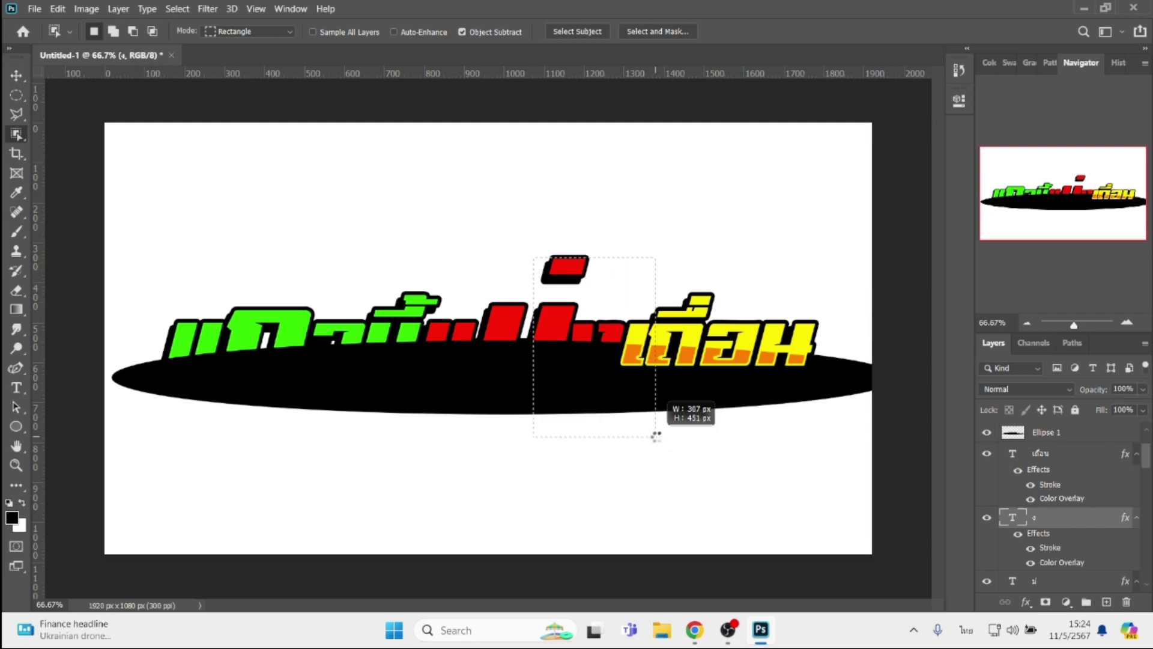
click(1044, 432)
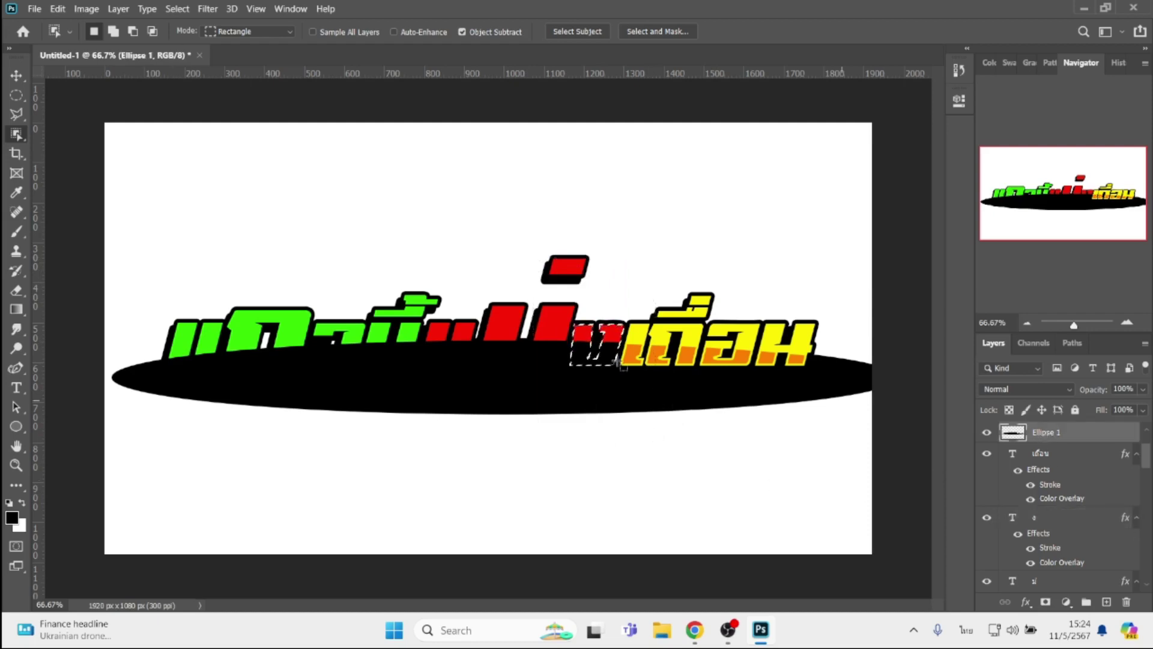
right_click(582, 344)
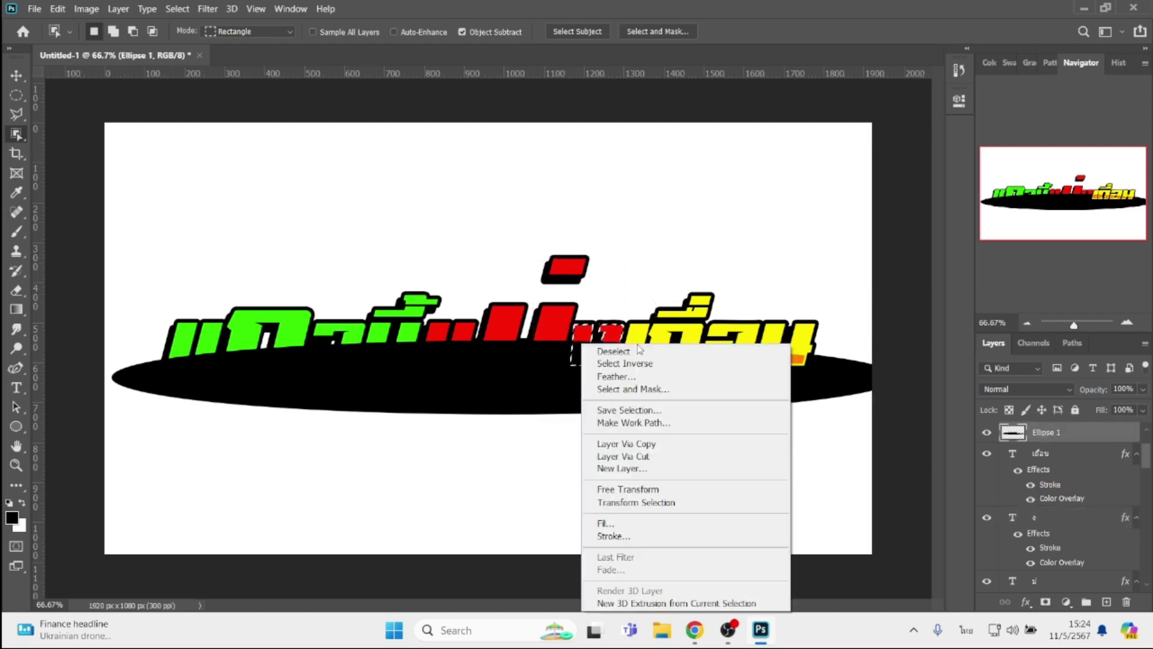
click(658, 457)
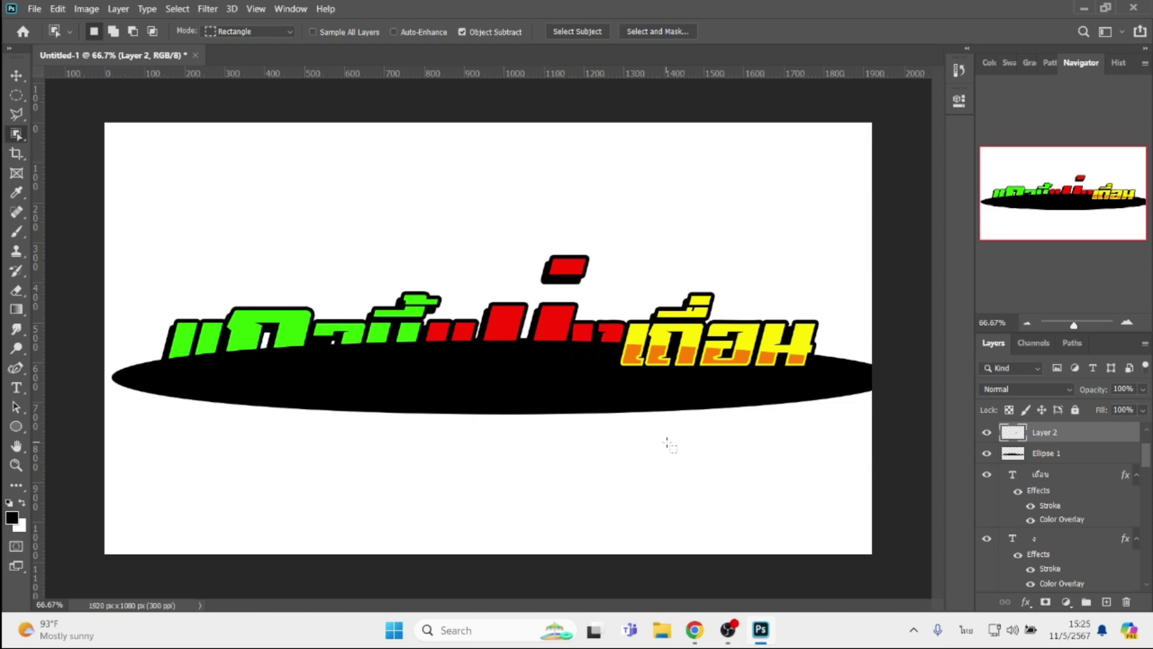
Add a bright red fd1b03 stroke to Layer 2, sampled from the canvas
click(1027, 602)
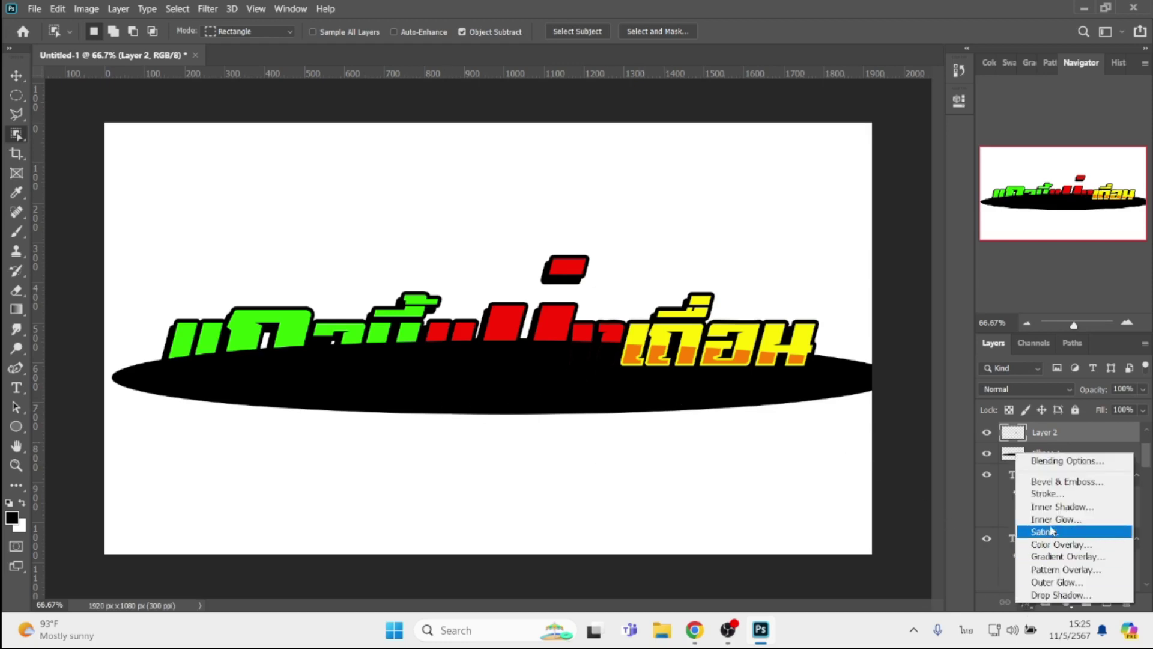
click(1047, 494)
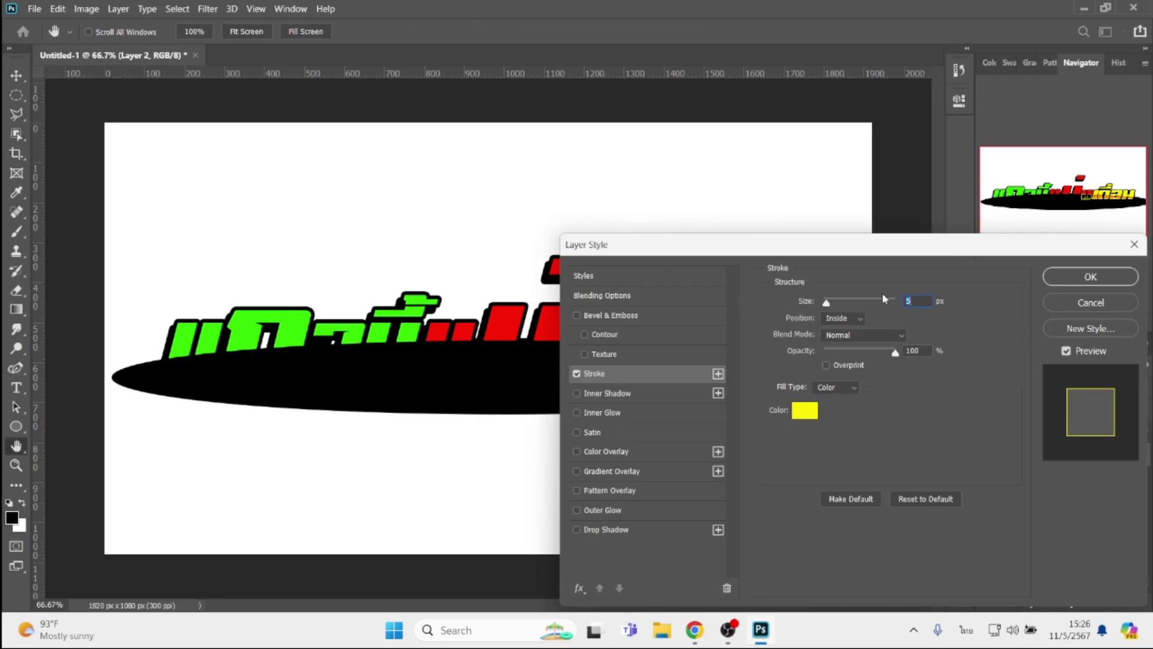
drag(902, 250, 1004, 364)
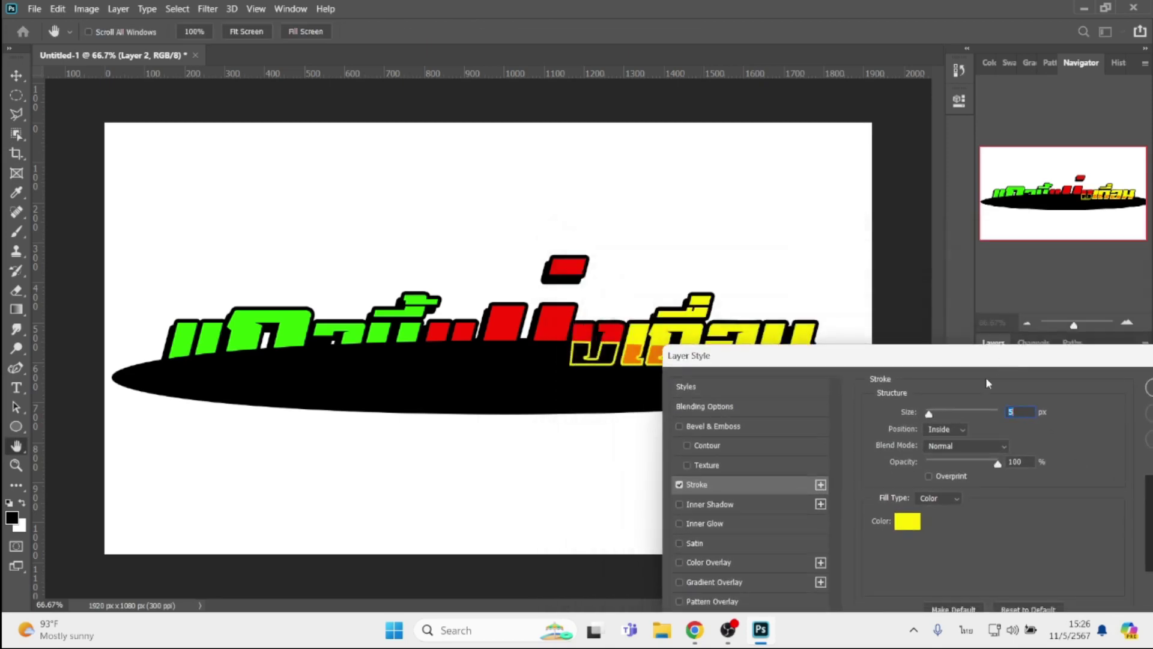
click(907, 523)
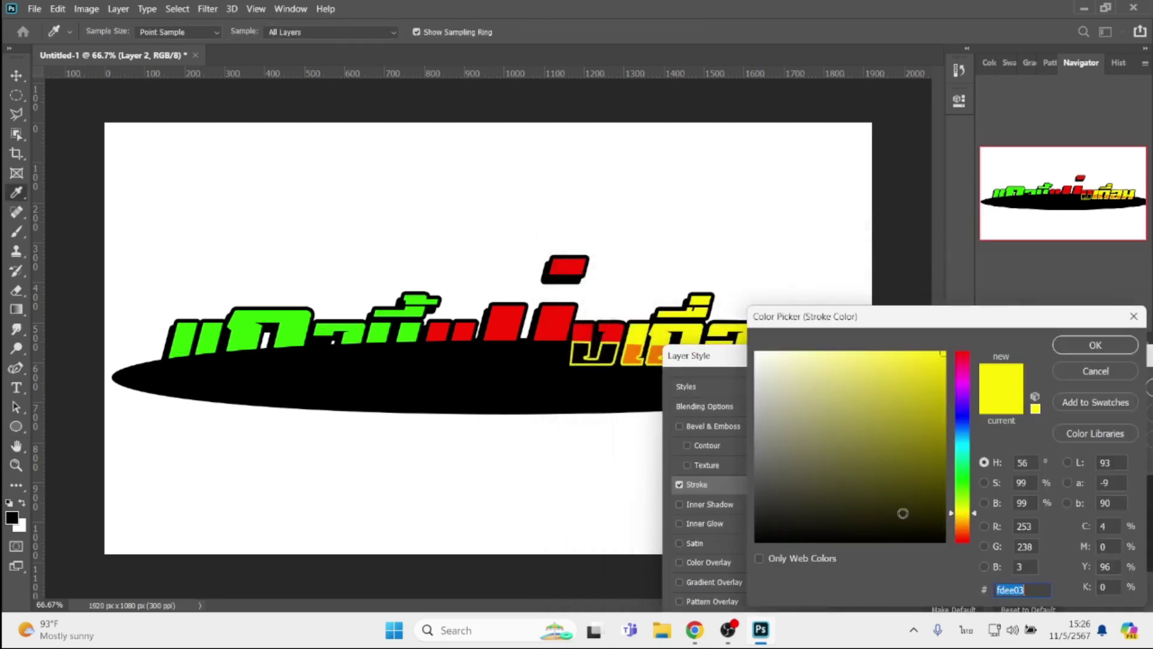
click(616, 329)
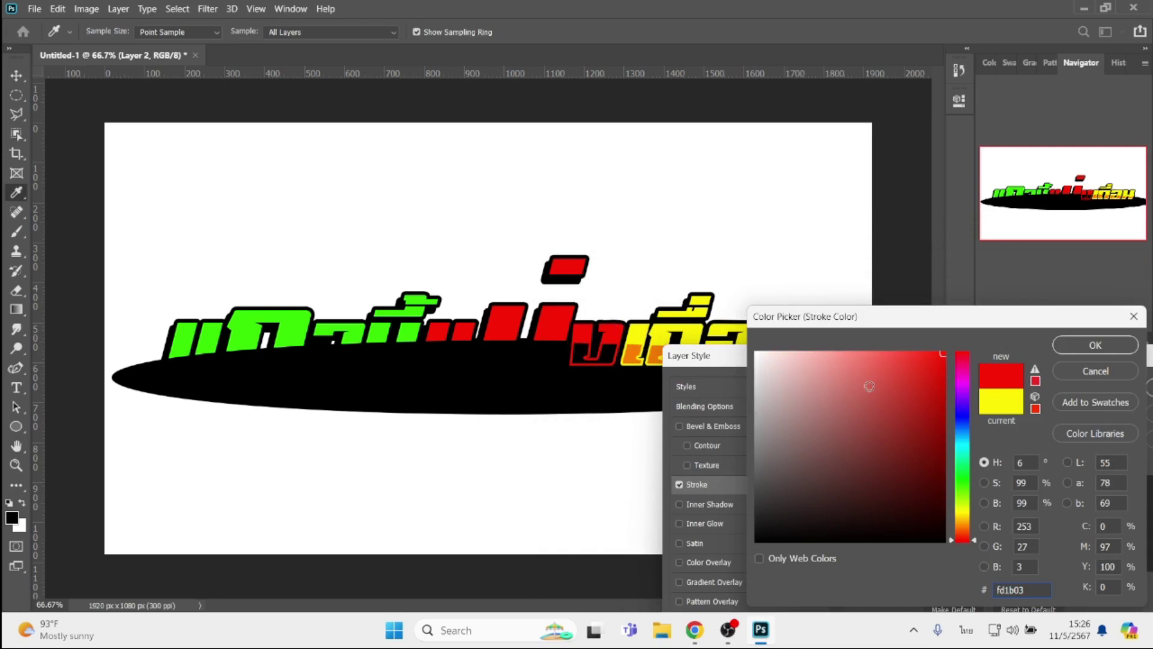
key(Return)
Add a dark red 8c0d00 colour overlay and apply the layer style
click(730, 563)
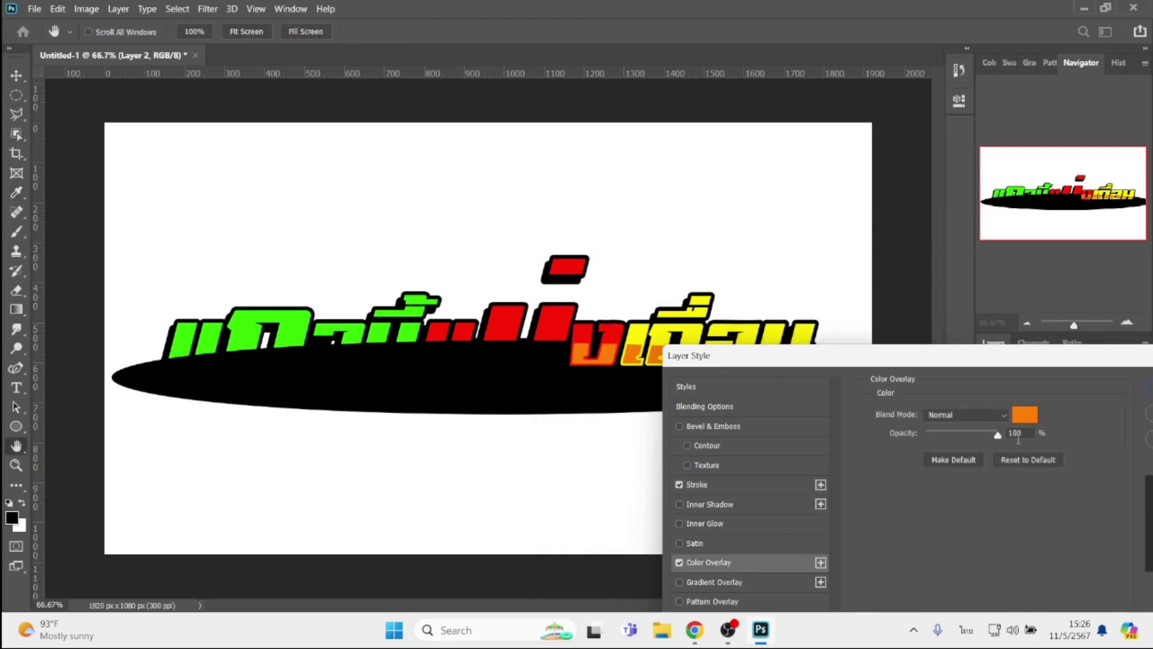
click(1025, 415)
click(615, 327)
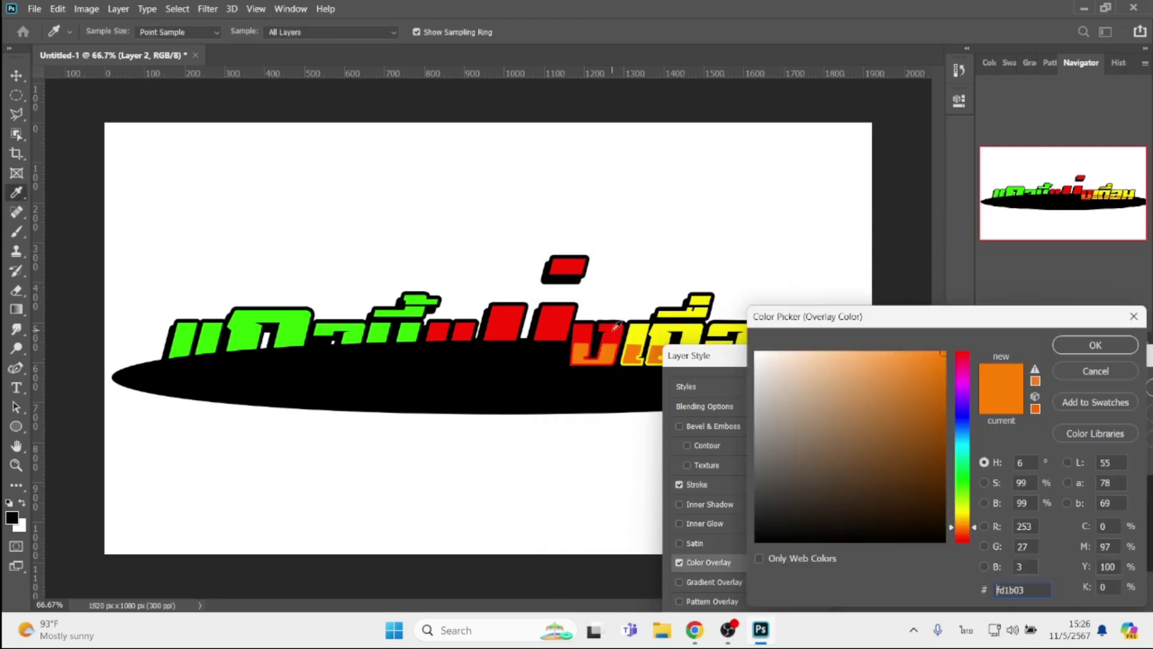
click(947, 438)
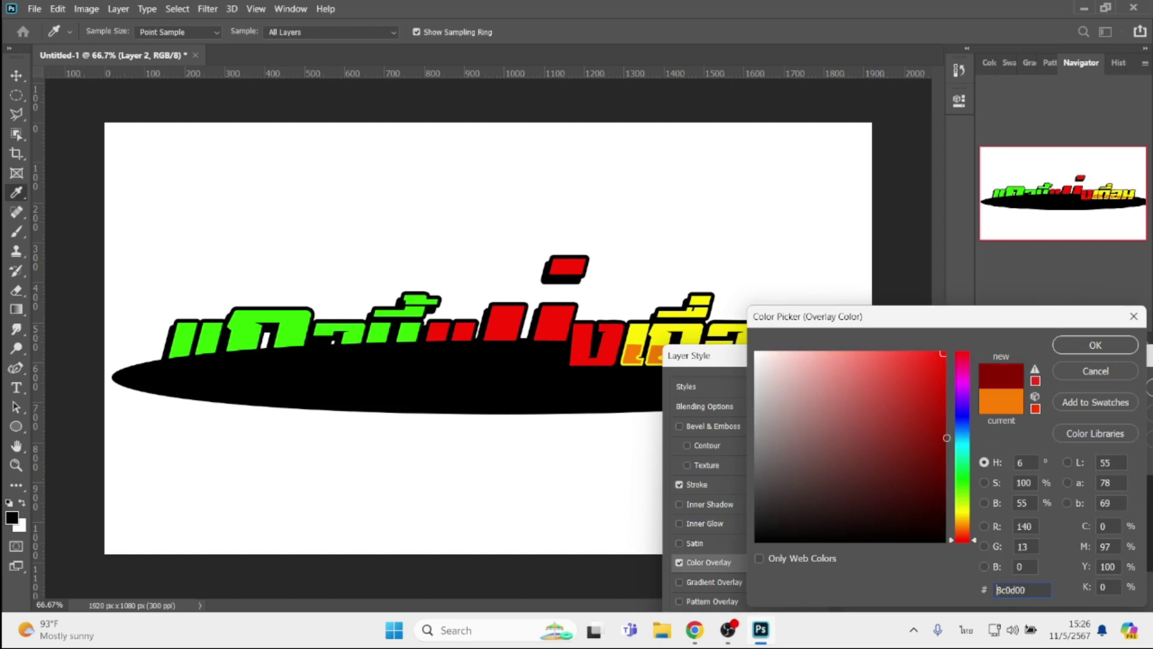
key(Return)
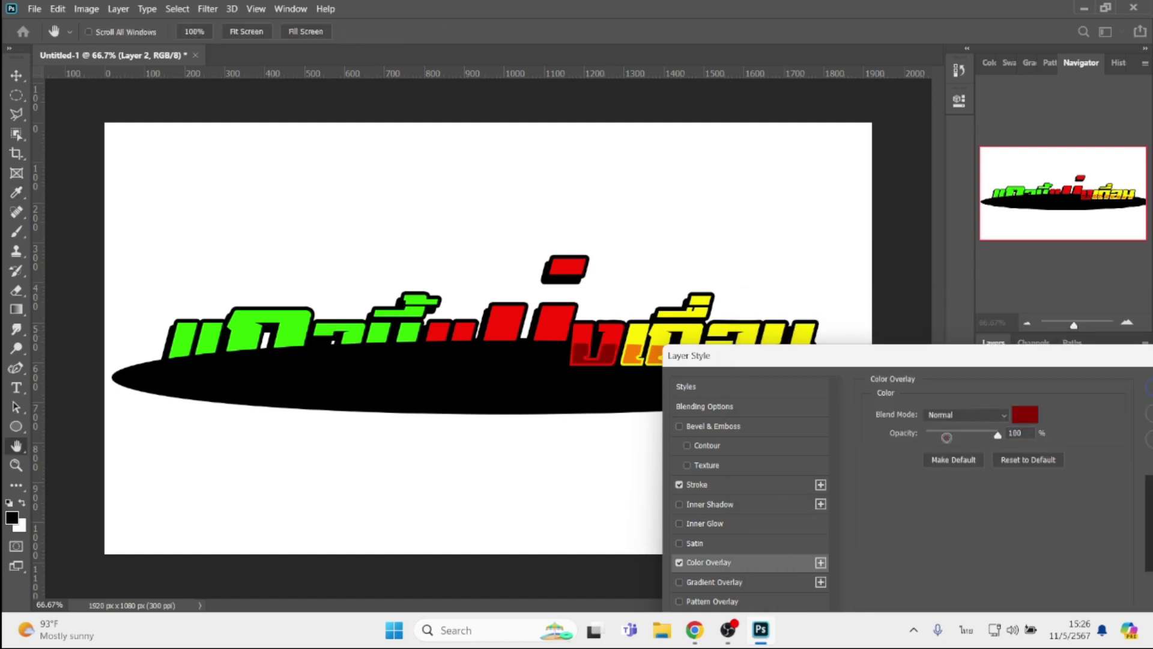
key(Return)
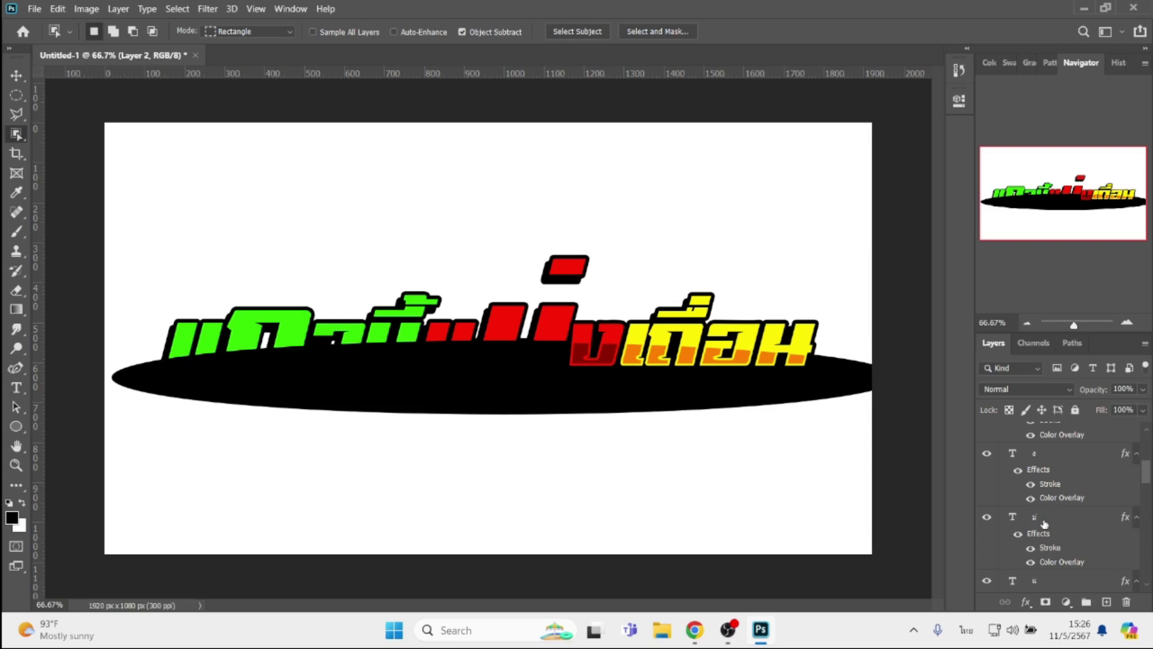
Cut the ellipse area under ม and its tone mark onto Layer 3
click(1046, 521)
drag(452, 194, 626, 450)
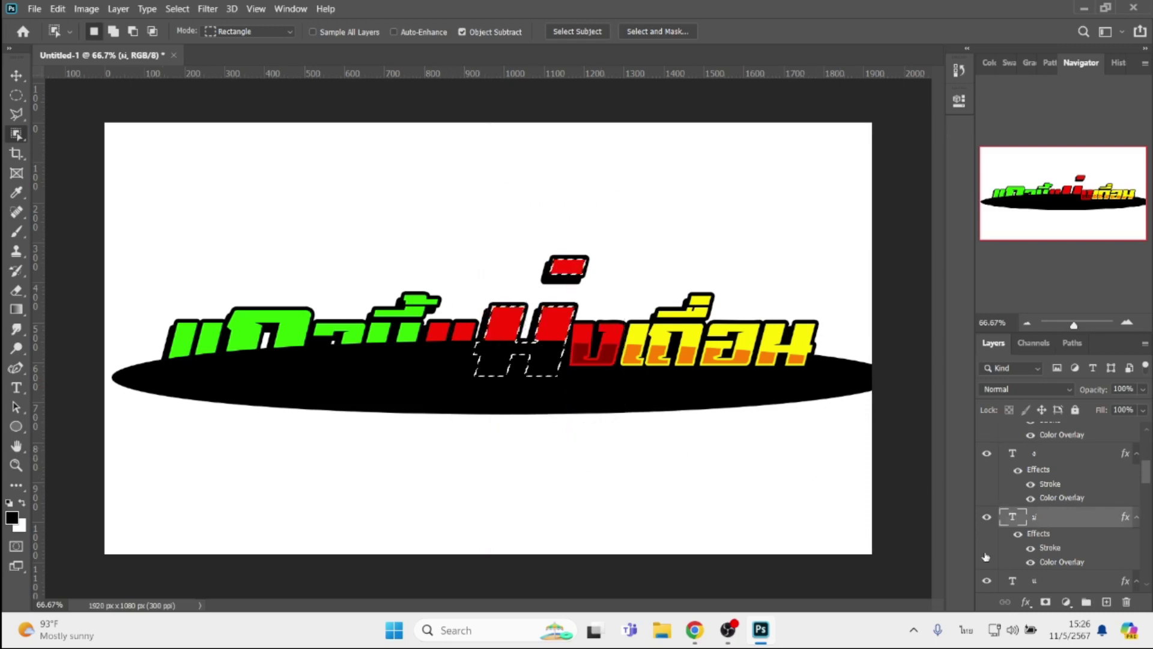
scroll(1071, 490, up, 2)
click(1051, 496)
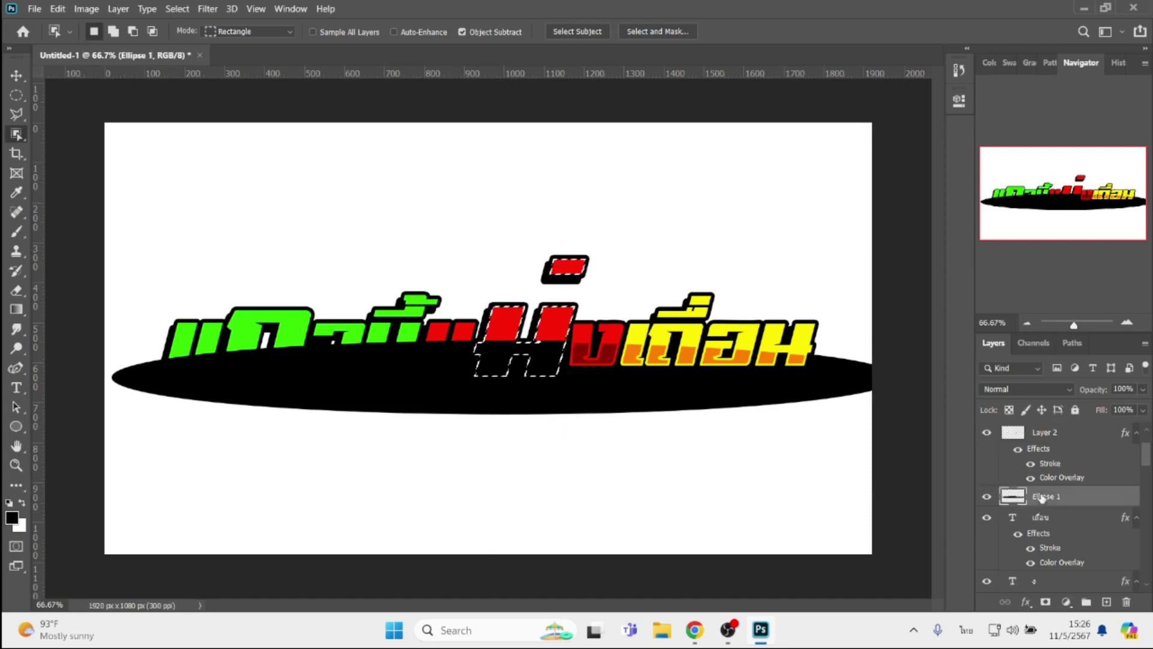
right_click(539, 345)
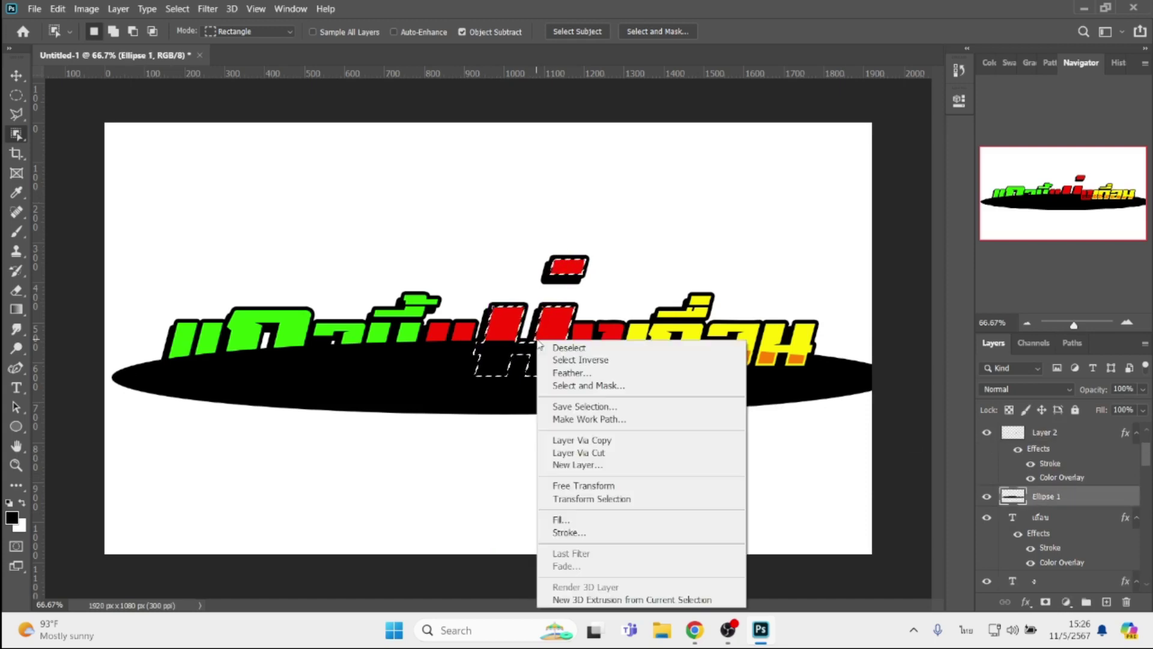
click(580, 452)
Style Layer 3 with a red stroke and a dark red colour overlay
click(1026, 602)
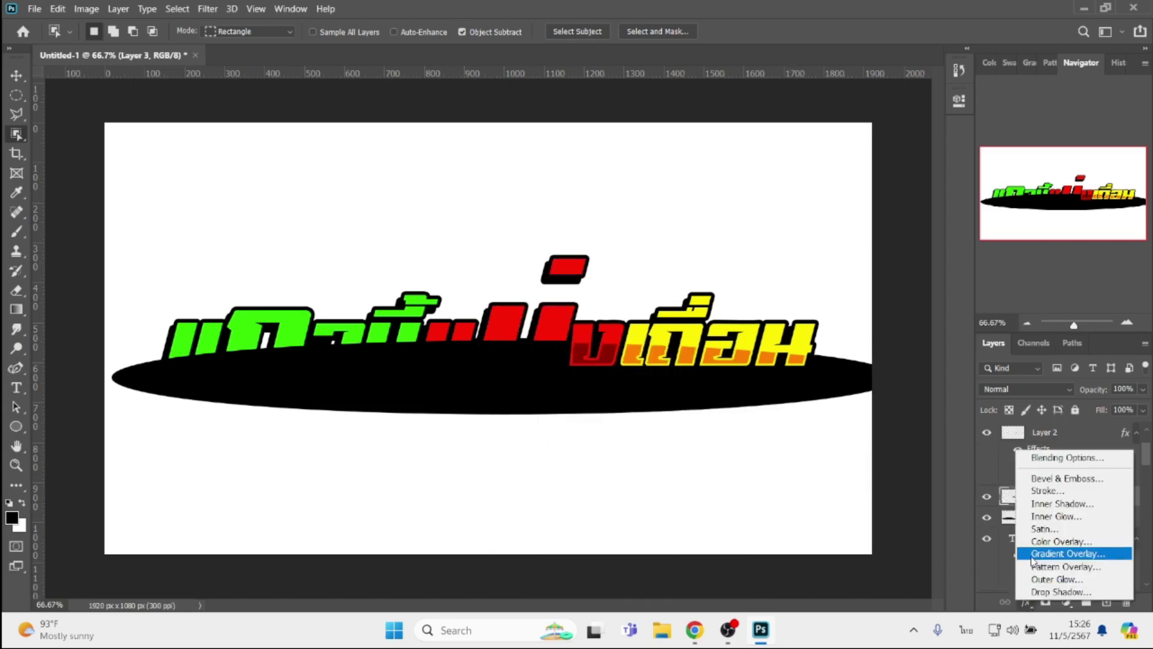
click(1051, 492)
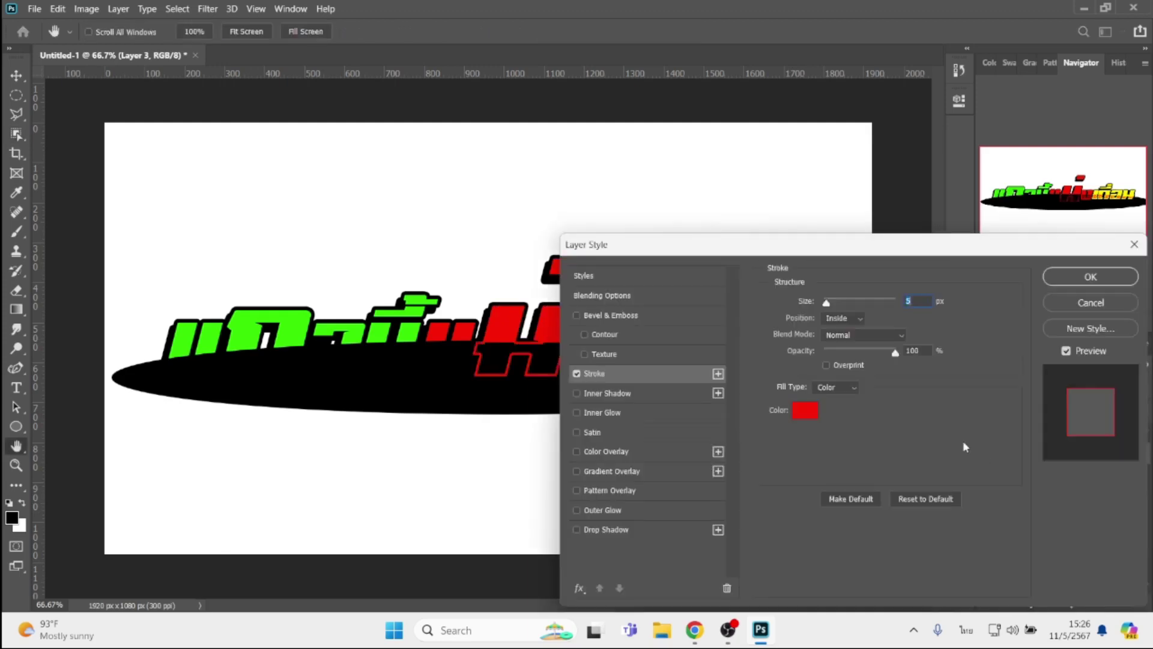
click(805, 410)
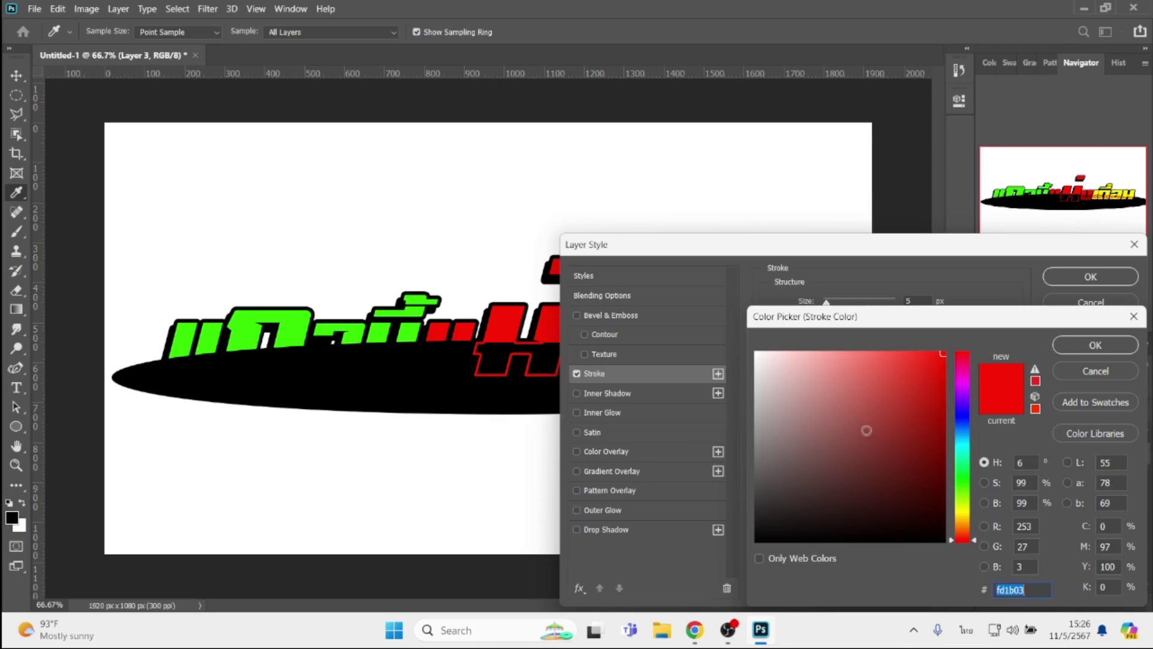
key(Return)
click(649, 453)
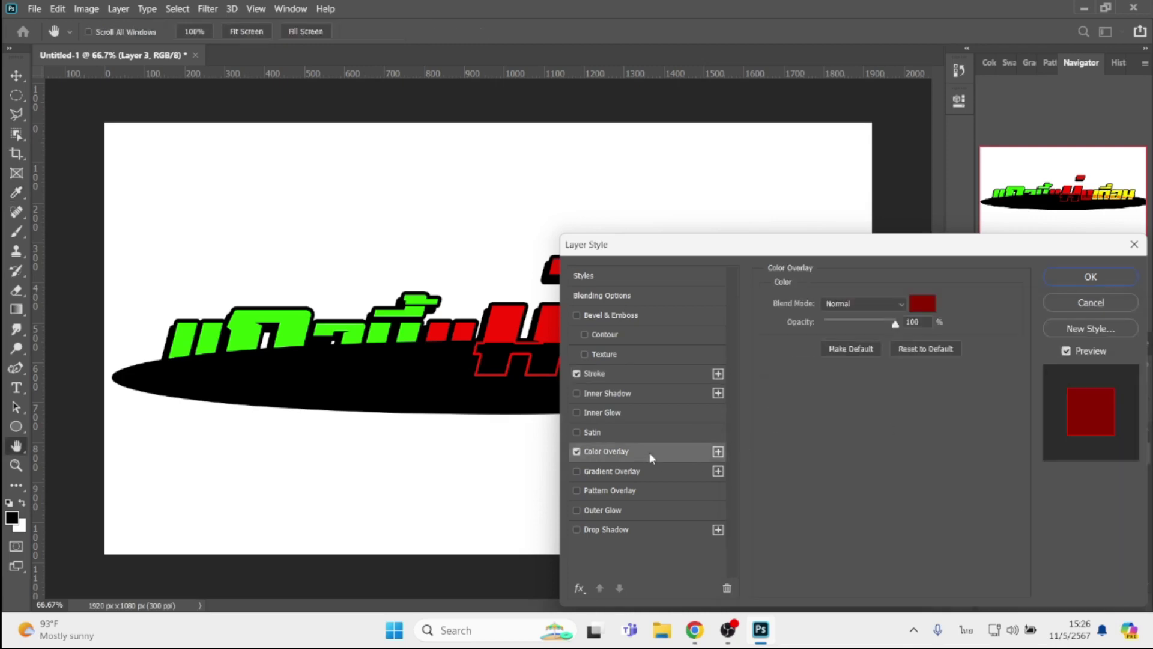
drag(761, 251, 732, 380)
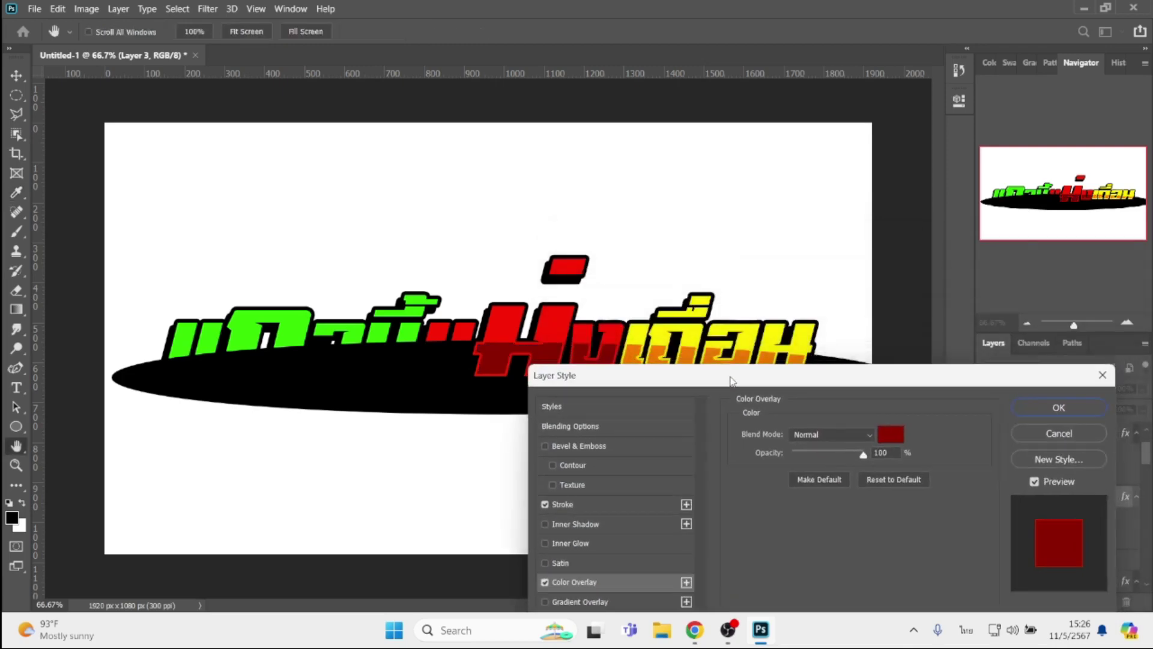
key(Return)
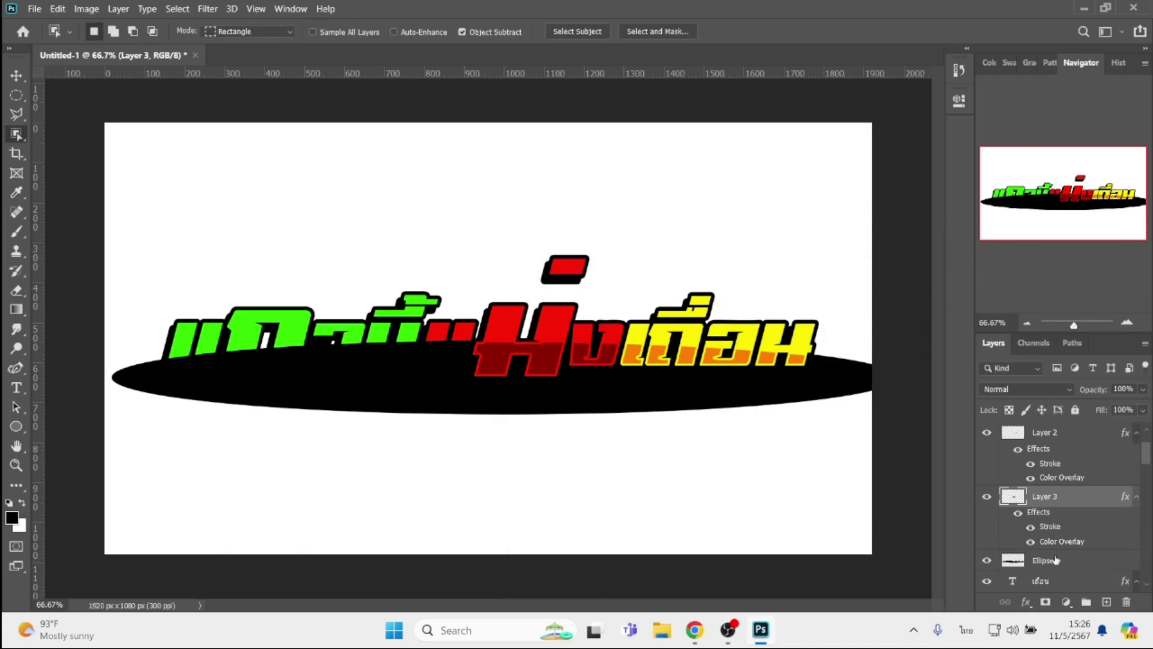
Cut the ellipse area behind the letter แ onto Layer 4
scroll(1056, 560, down, 2)
scroll(1056, 560, down, 2)
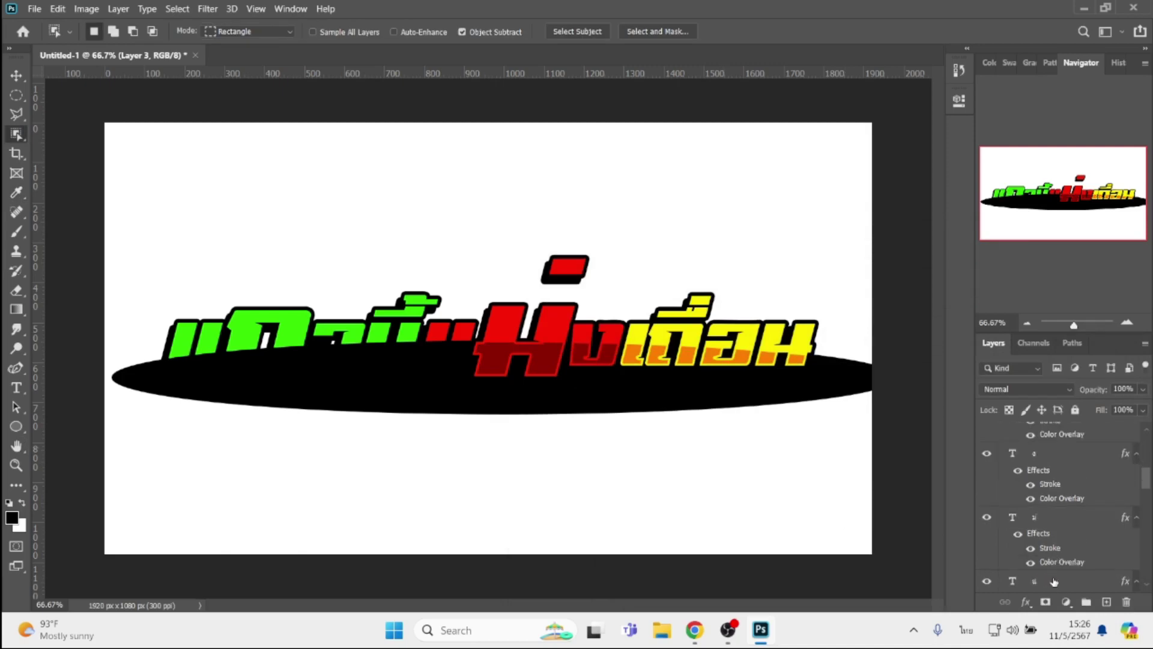
click(1054, 581)
drag(390, 281, 507, 442)
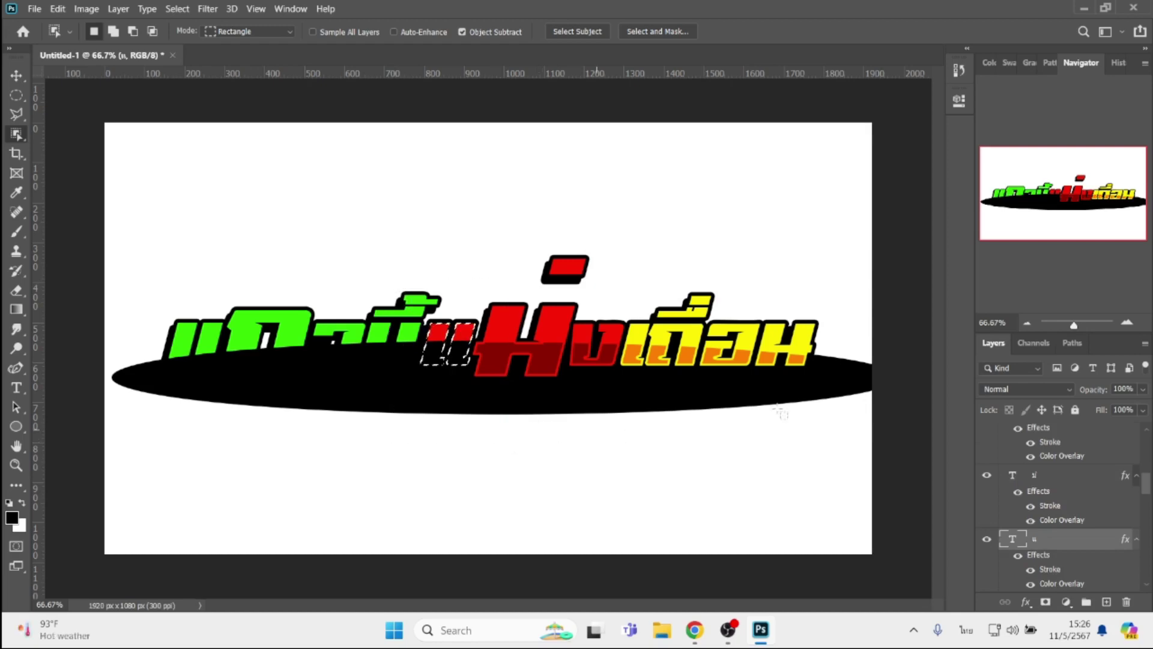
scroll(1039, 452, up, 2)
click(1047, 518)
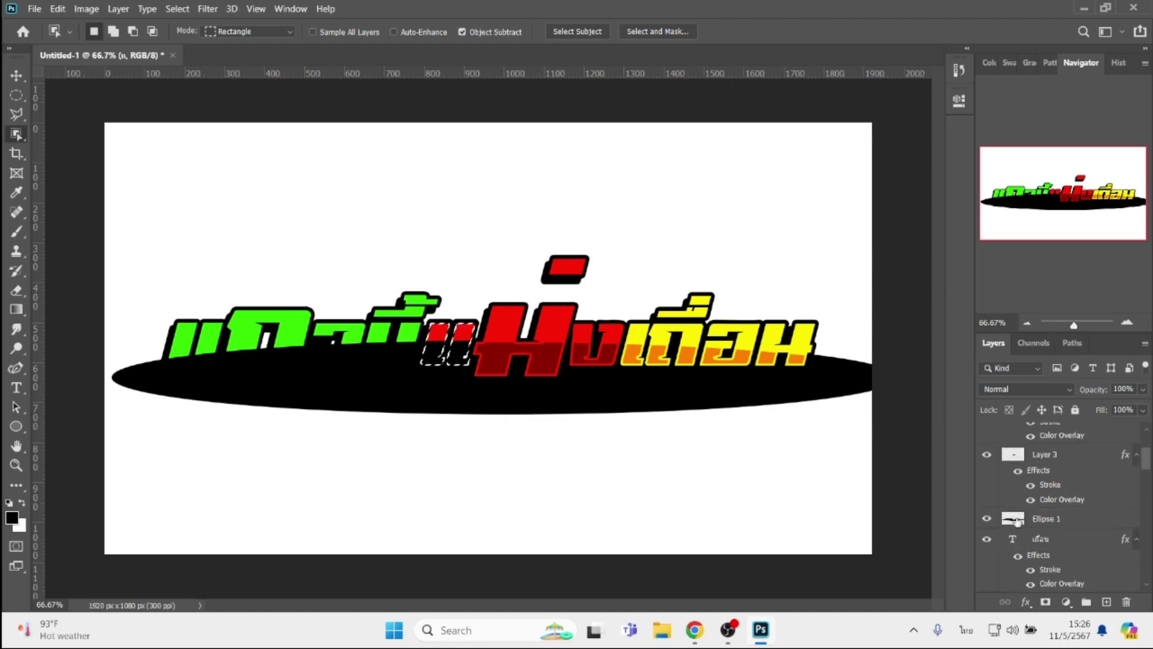
right_click(448, 341)
click(521, 462)
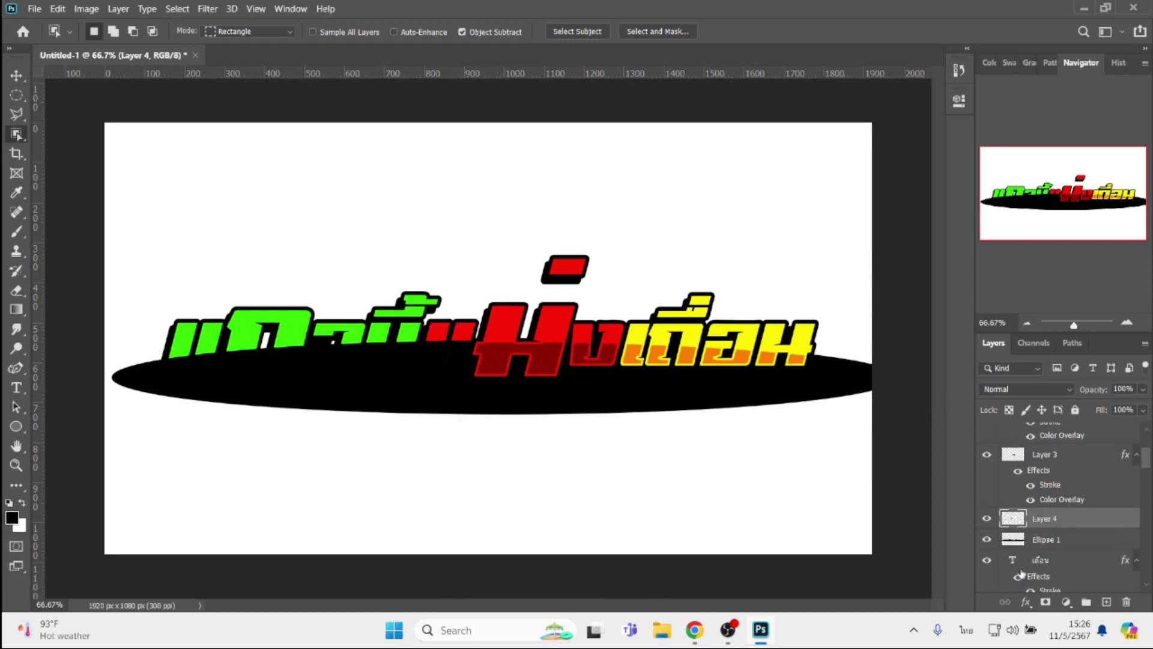
Give Layer 4 a red stroke and dark red colour overlay
click(1025, 602)
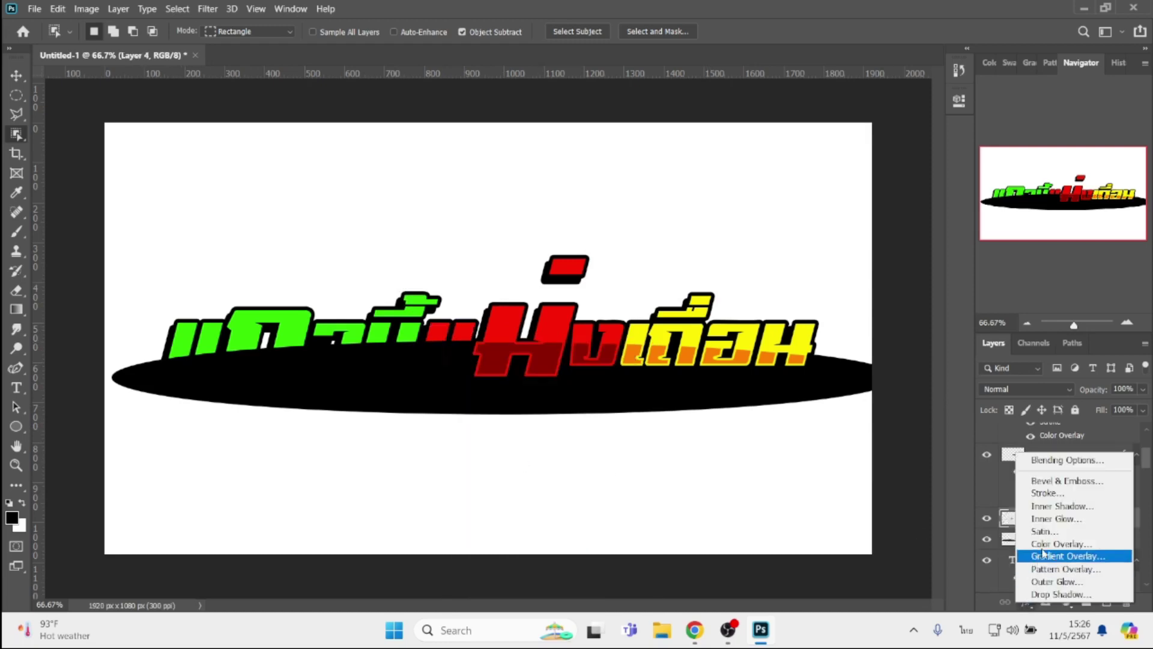
click(1045, 493)
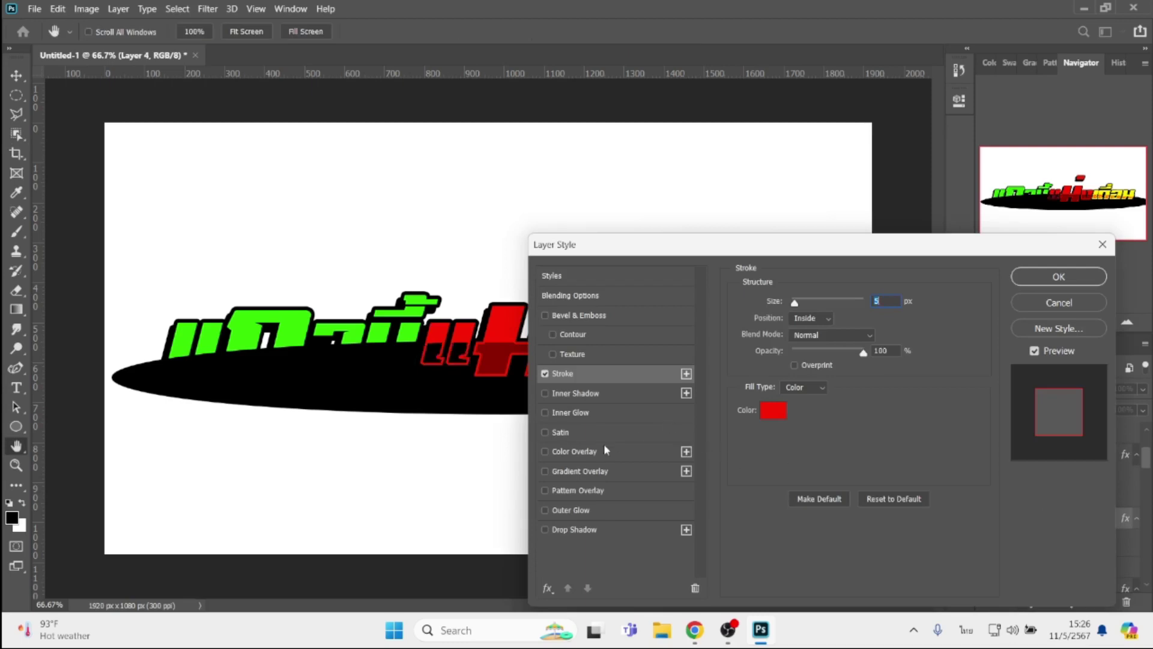
click(592, 459)
key(Return)
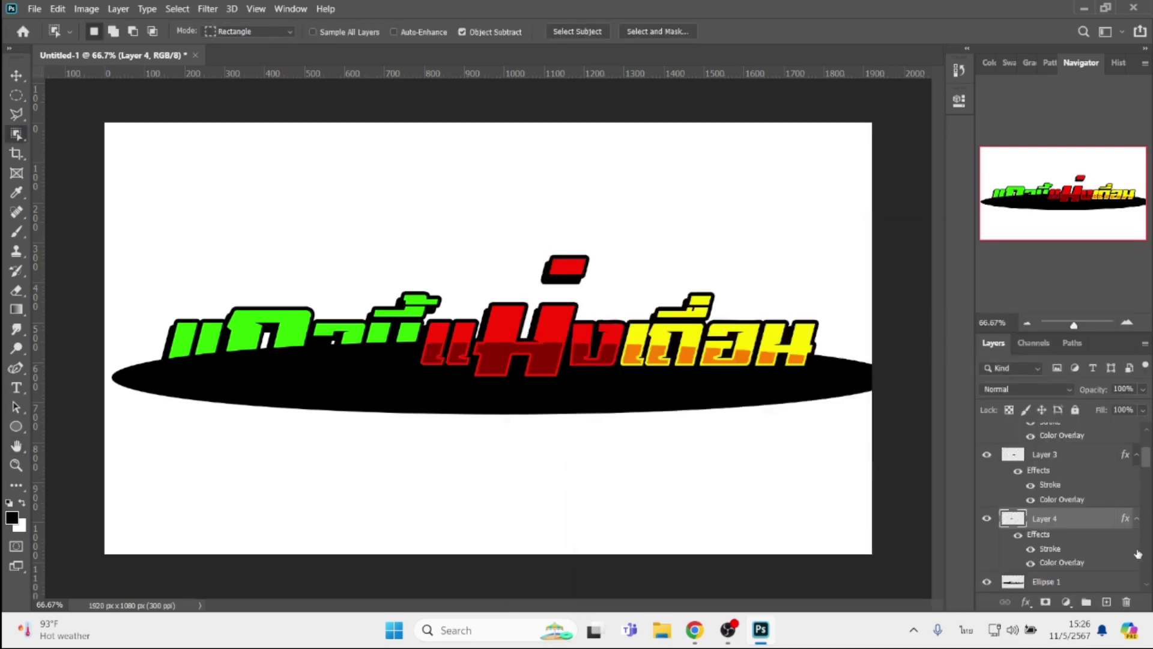
scroll(1121, 547, up, 2)
scroll(1116, 538, down, 2)
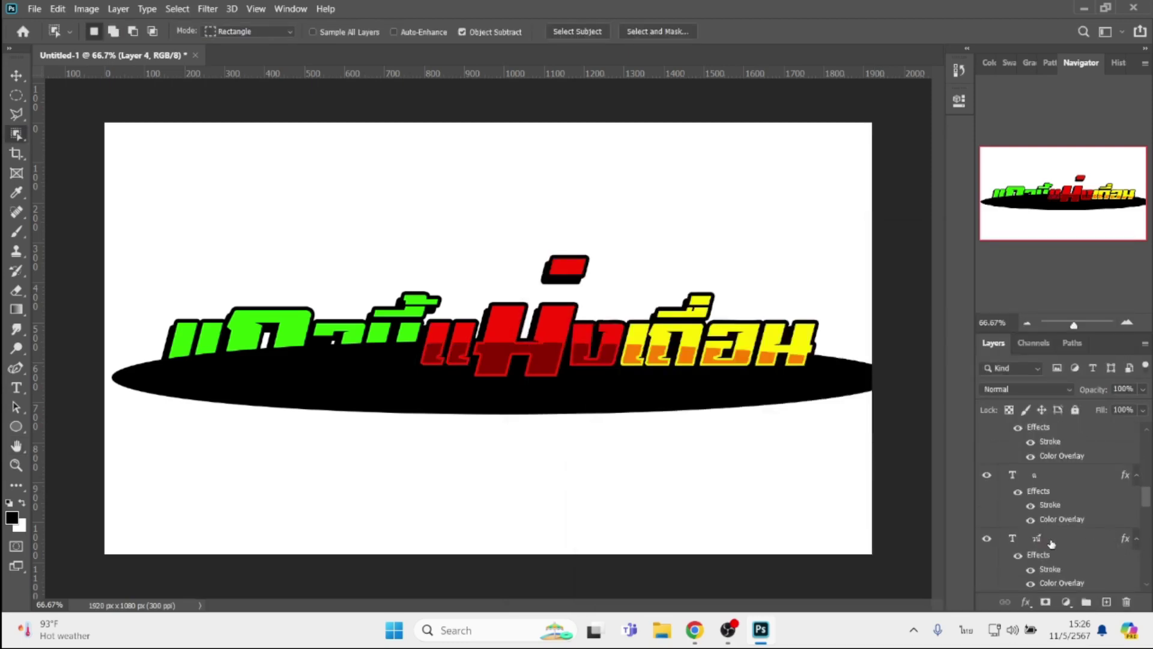
Copy the ellipse area behind the green letters วนี้ onto Layer 5
click(1051, 543)
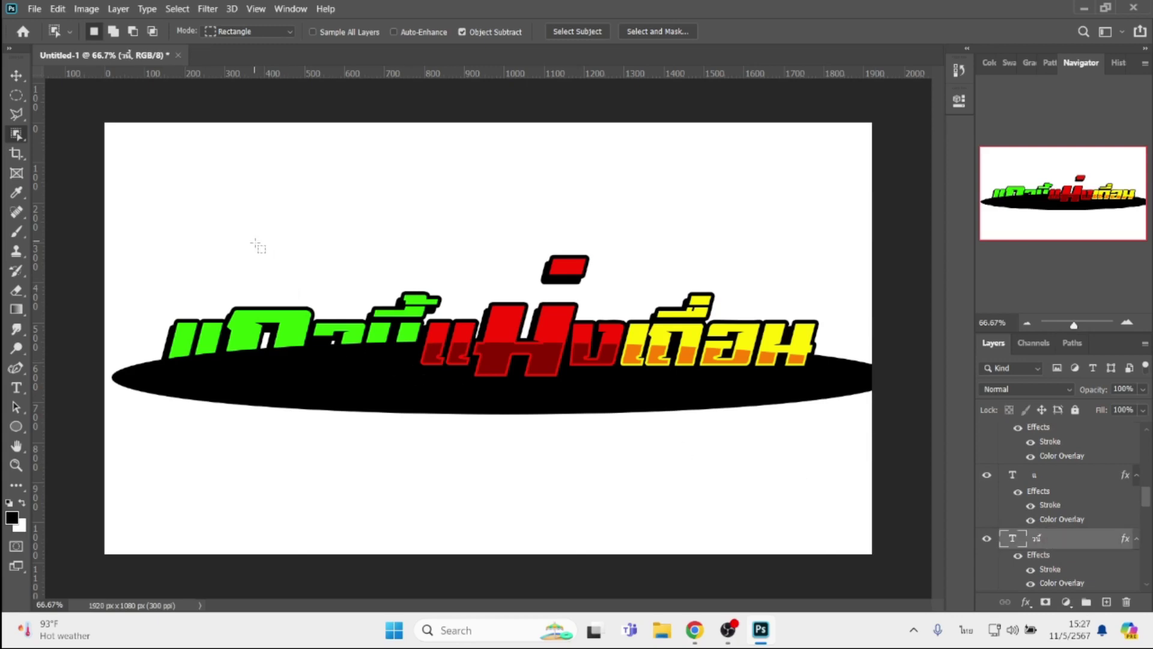
drag(255, 240, 474, 453)
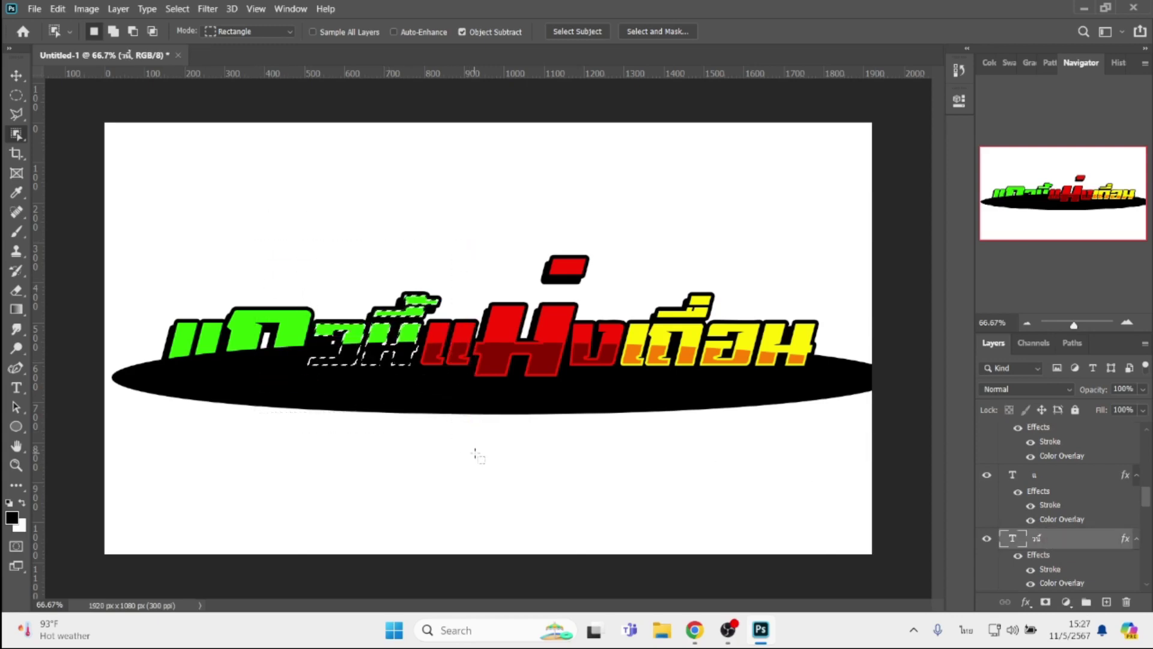
scroll(1047, 519, up, 2)
scroll(1047, 519, up, 1)
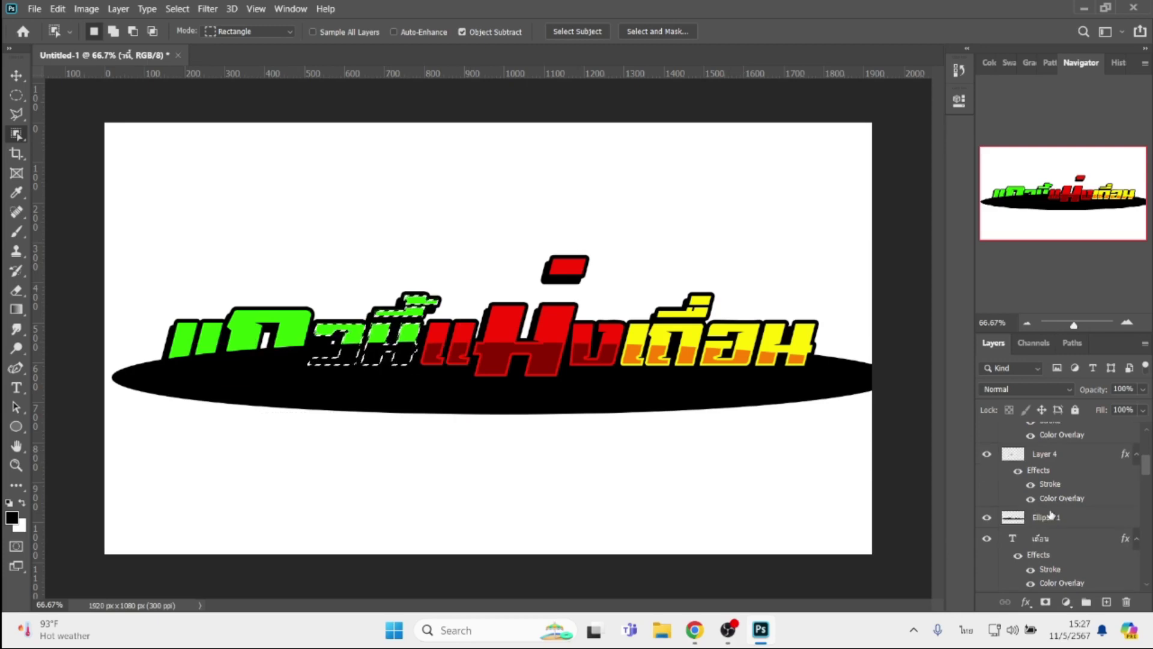
click(1046, 519)
right_click(373, 344)
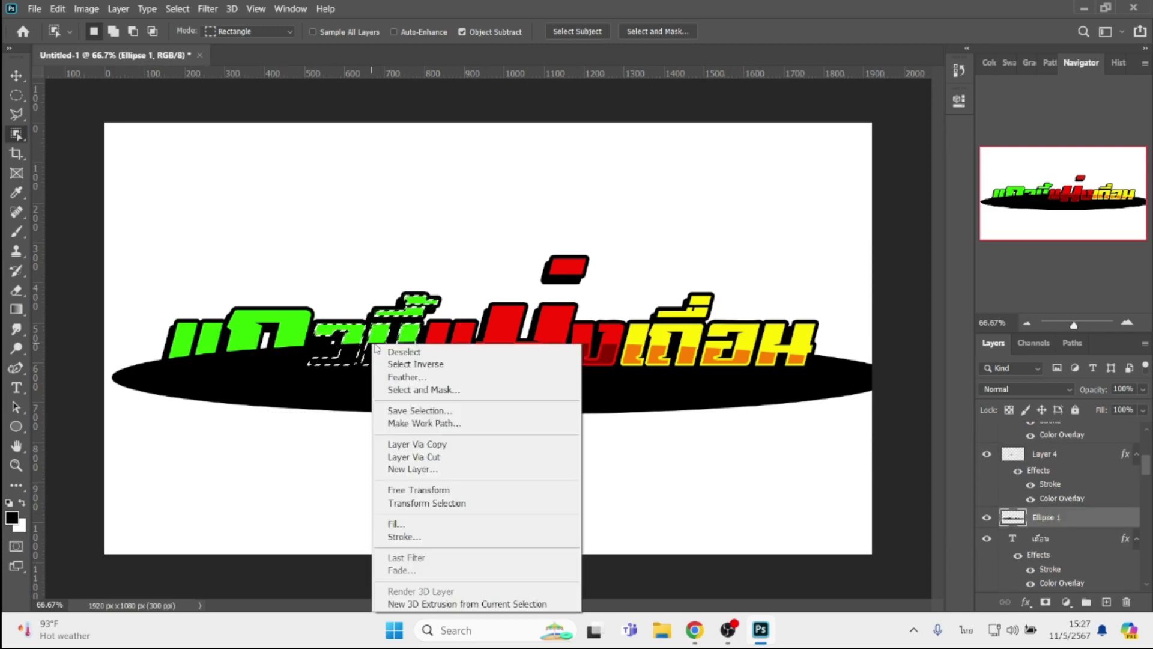
click(421, 457)
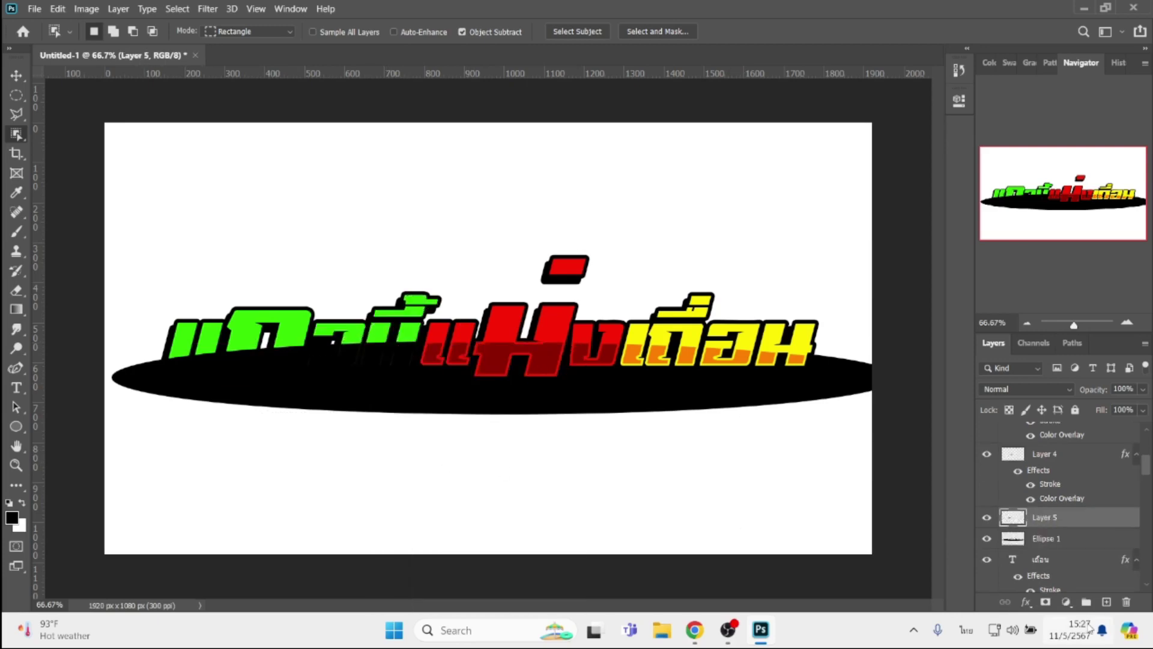
Add a bright green stroke to Layer 5, sampled from the letters
click(1030, 603)
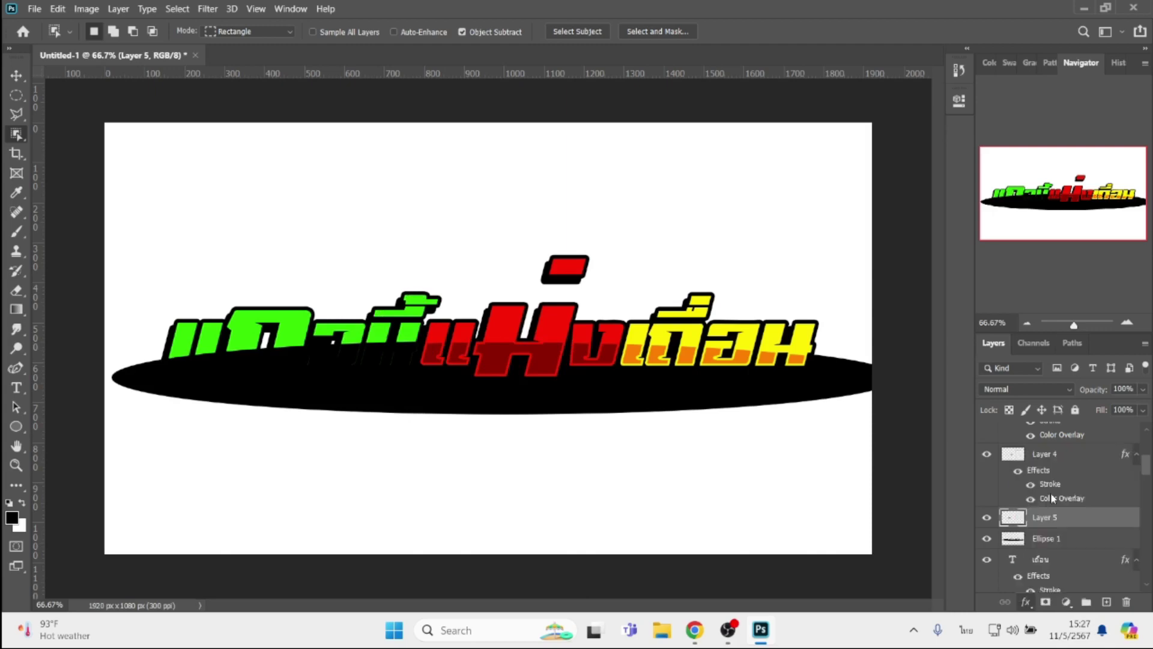
click(1051, 491)
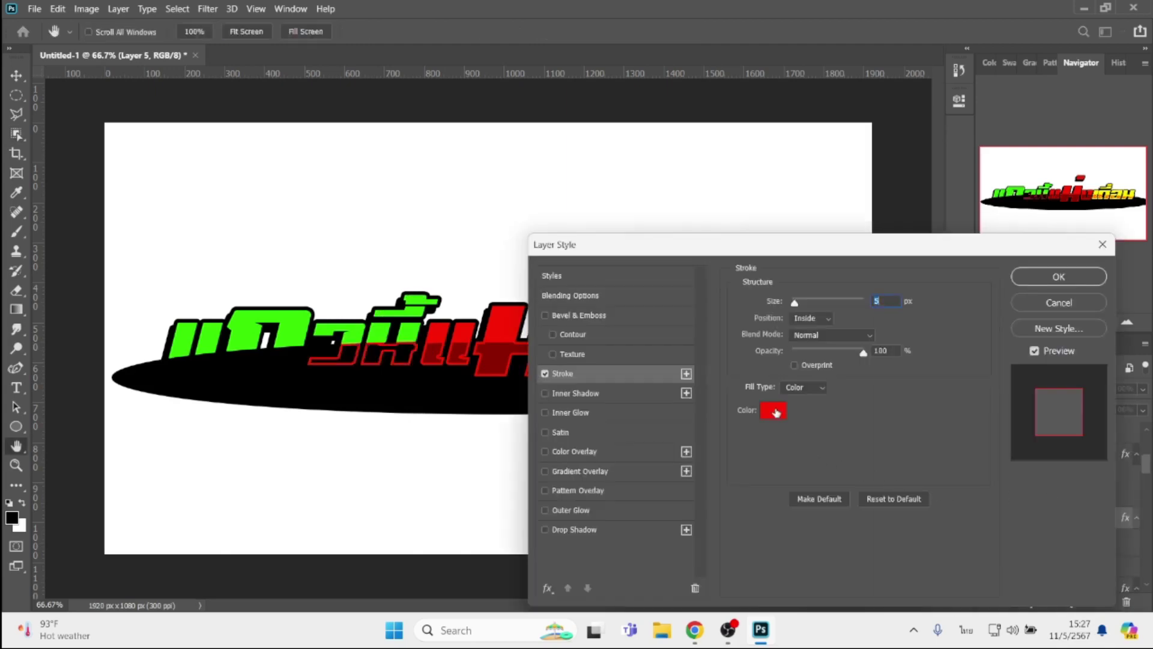
click(773, 411)
click(415, 337)
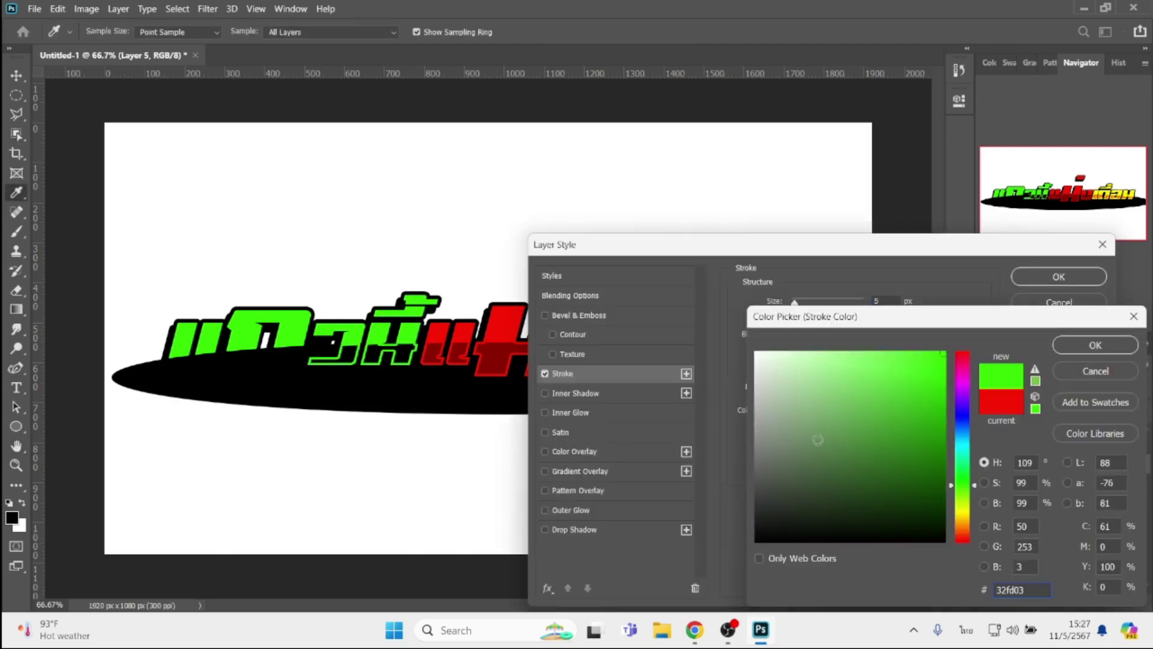
key(Return)
Add a dark green colour overlay at 54% brightness and apply the style
click(632, 455)
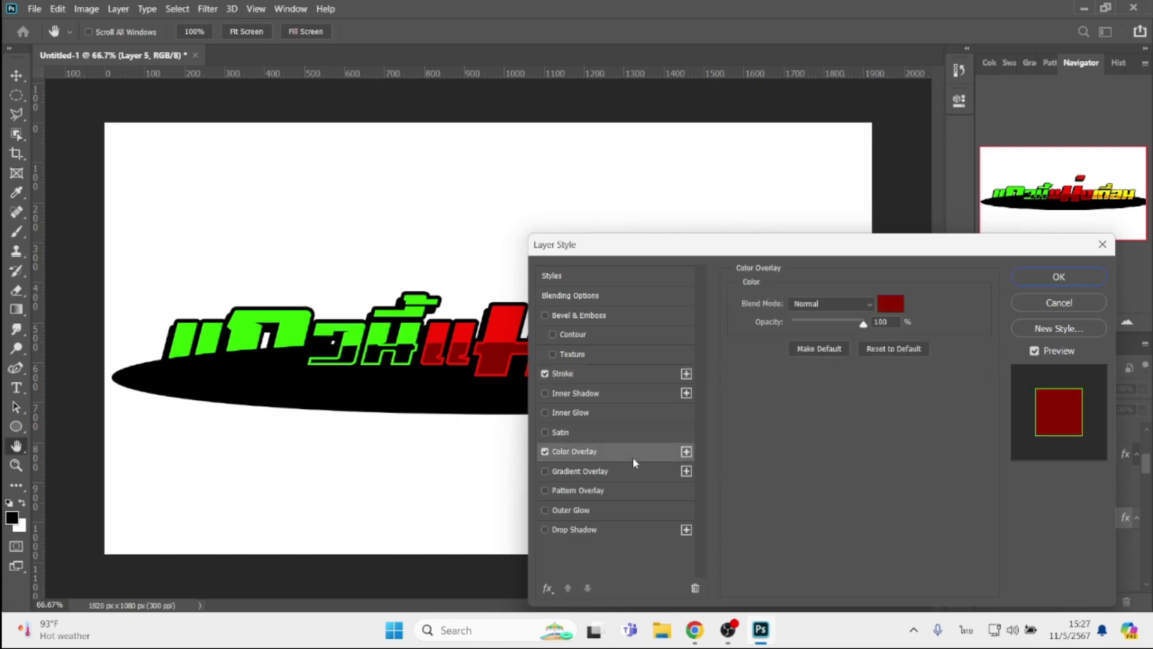
click(891, 304)
click(412, 328)
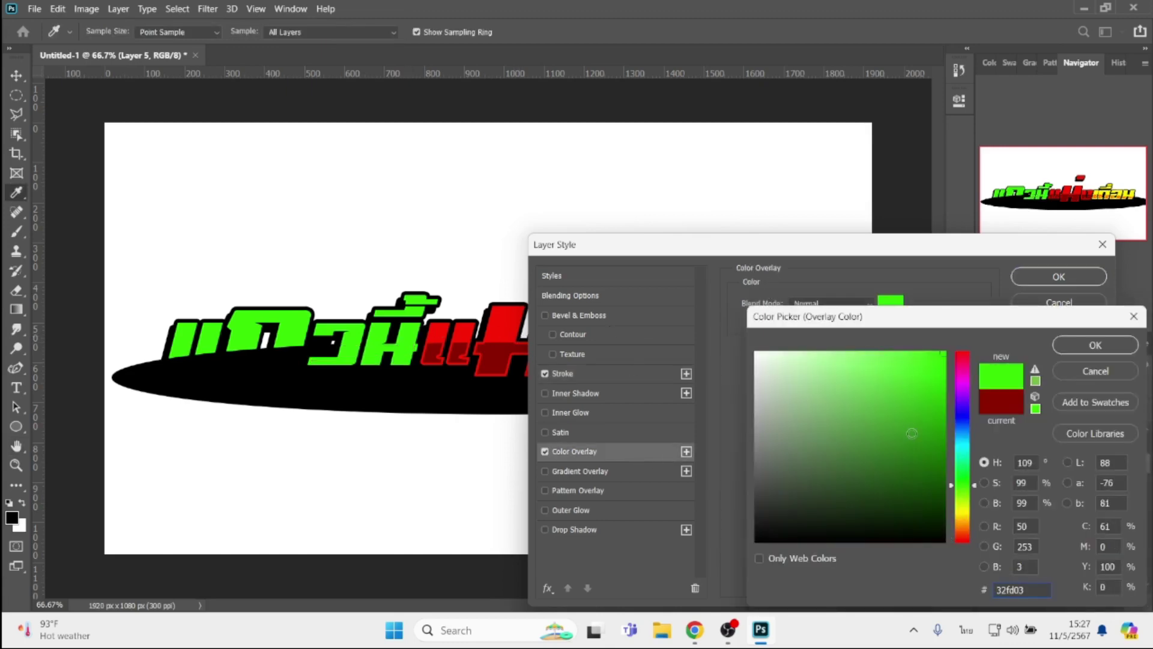
click(945, 438)
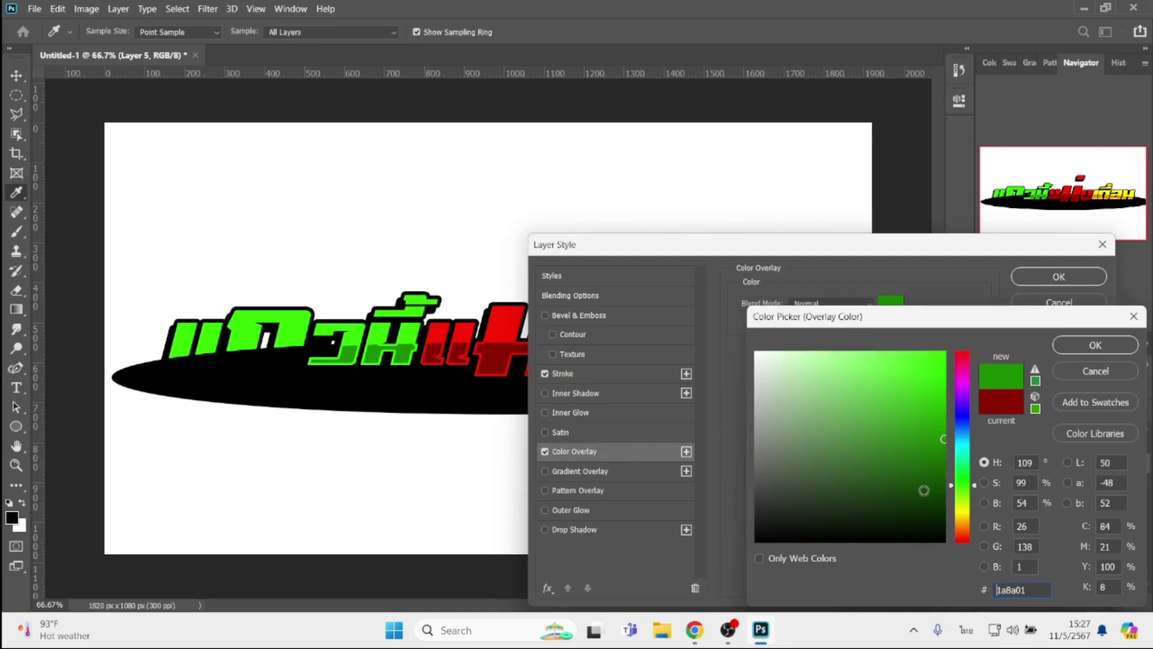
key(Return)
key(Return)
Cut the Ellipse 1 area behind the second green letter ถ into a new Layer 6
scroll(1055, 553, down, 1)
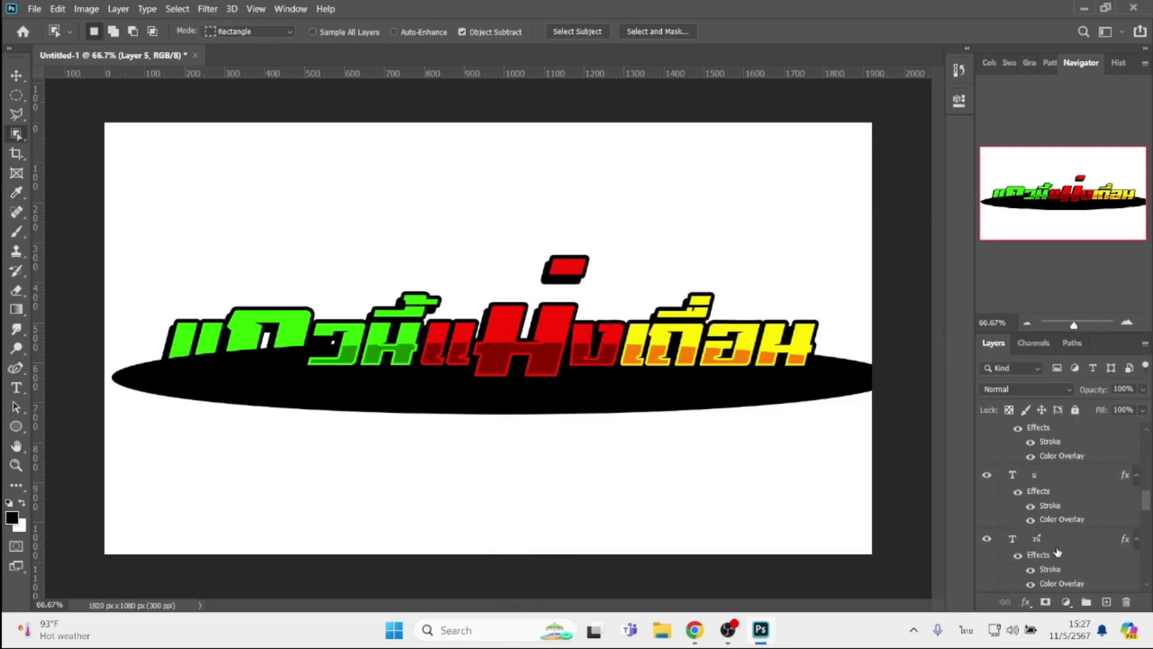
scroll(1055, 551, down, 1)
click(1047, 544)
drag(186, 272, 348, 432)
scroll(1031, 522, up, 1)
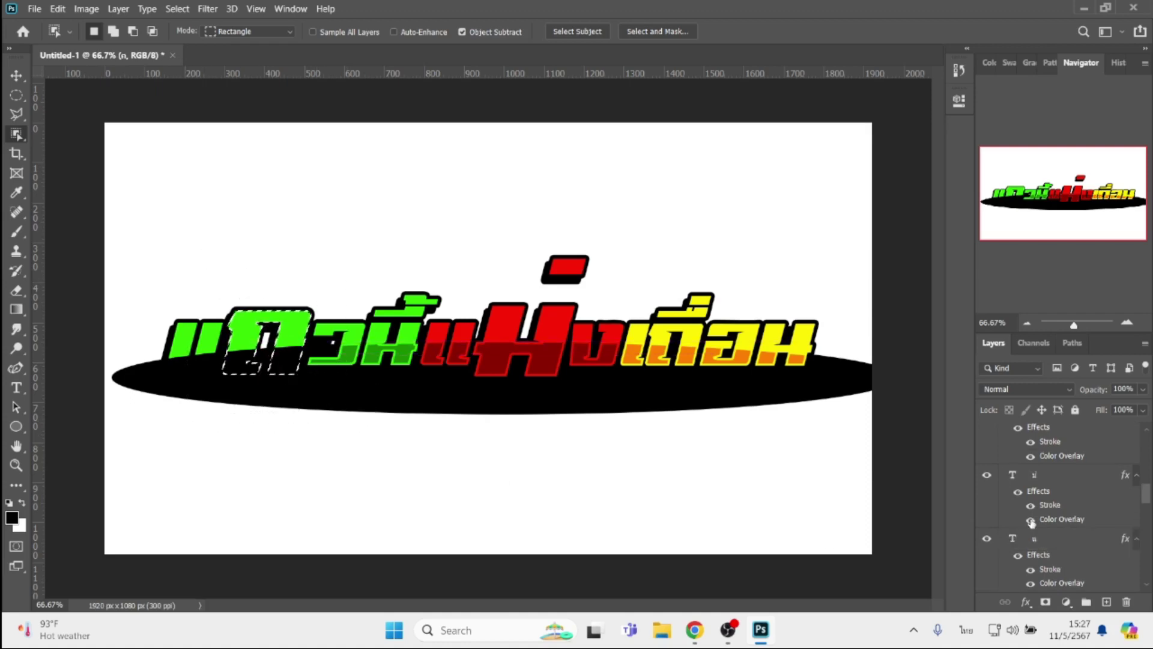
scroll(1031, 522, up, 1)
click(1031, 517)
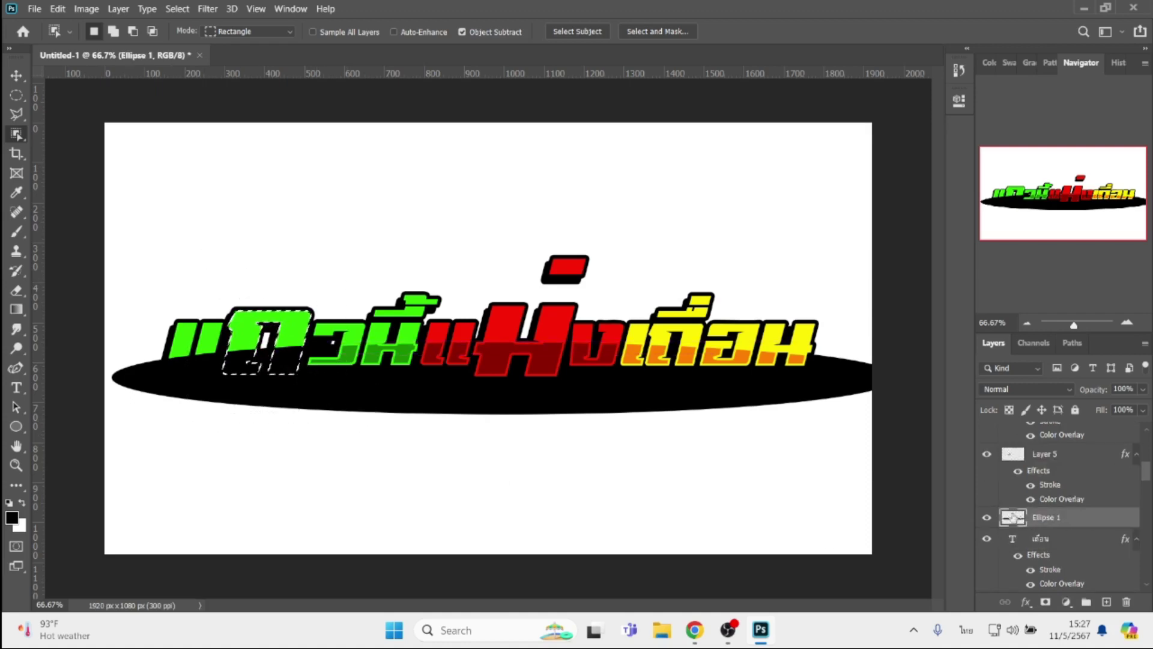
right_click(307, 369)
click(361, 209)
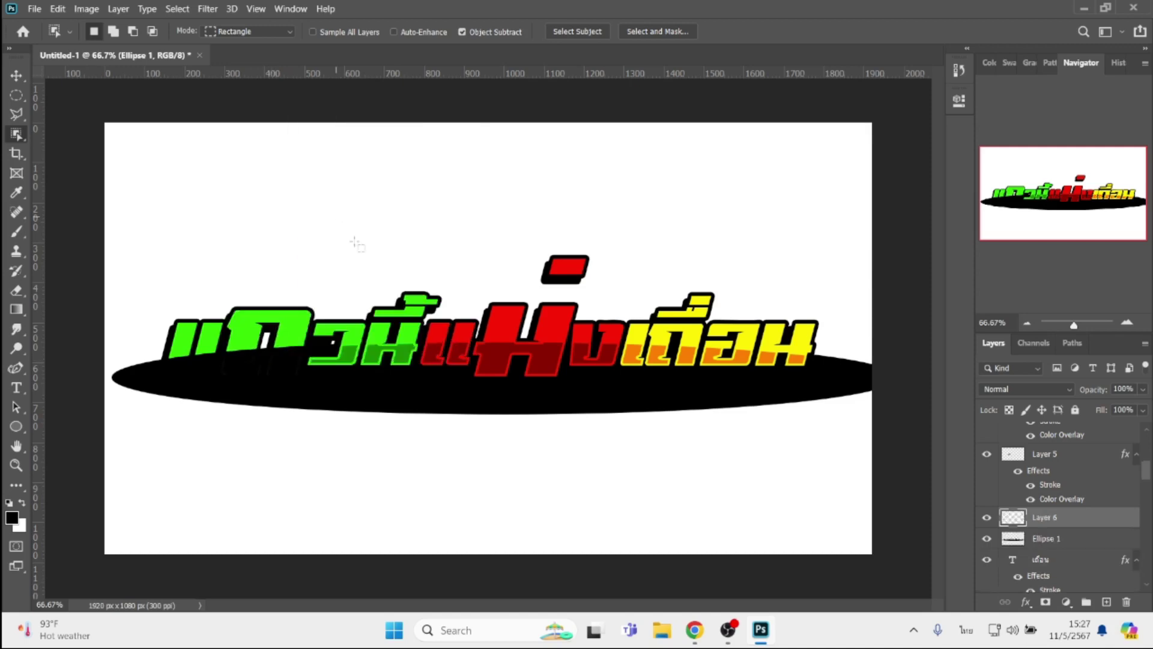
Give Layer 6 a green inside stroke and a dark green colour overlay
click(1026, 602)
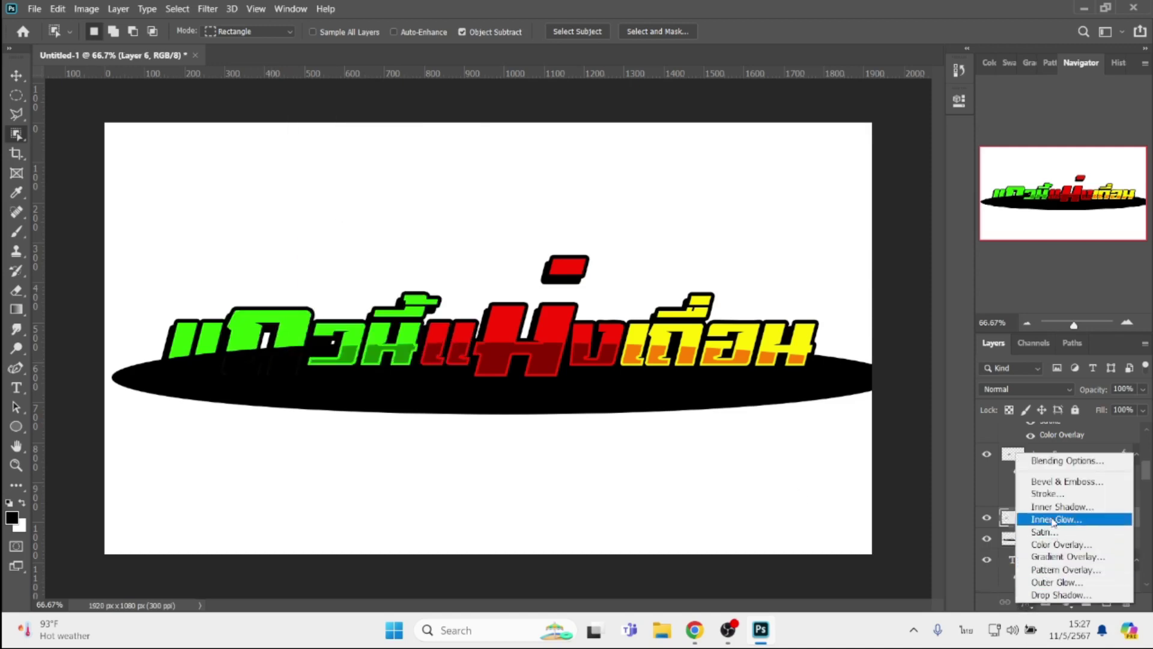
click(1048, 493)
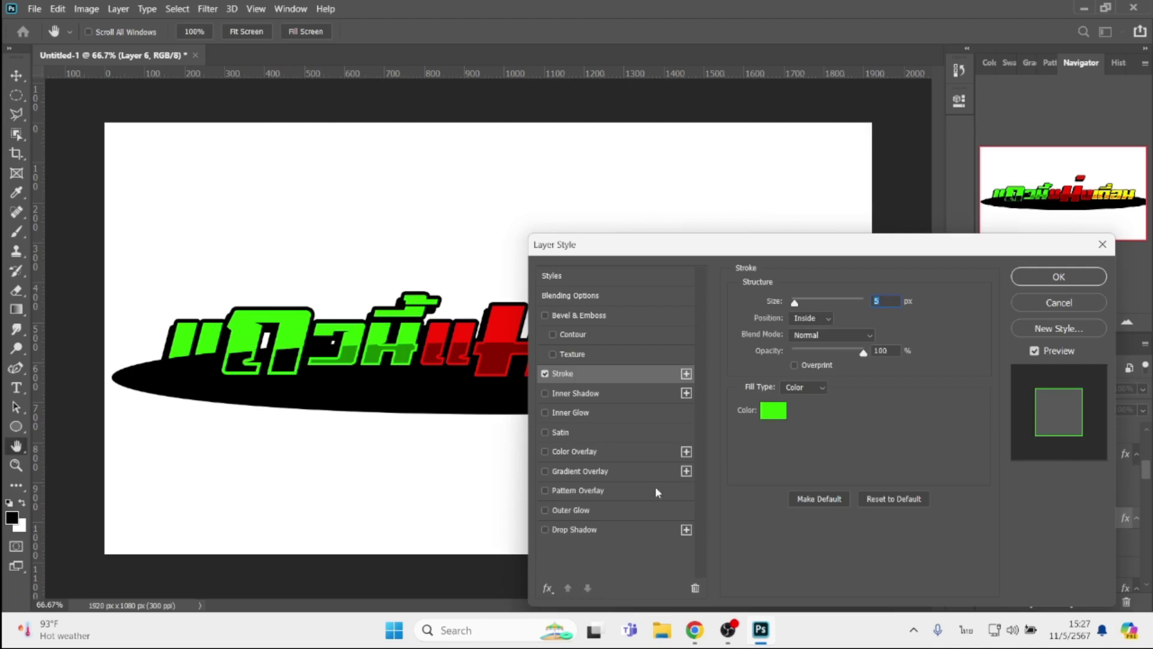
click(597, 452)
key(Return)
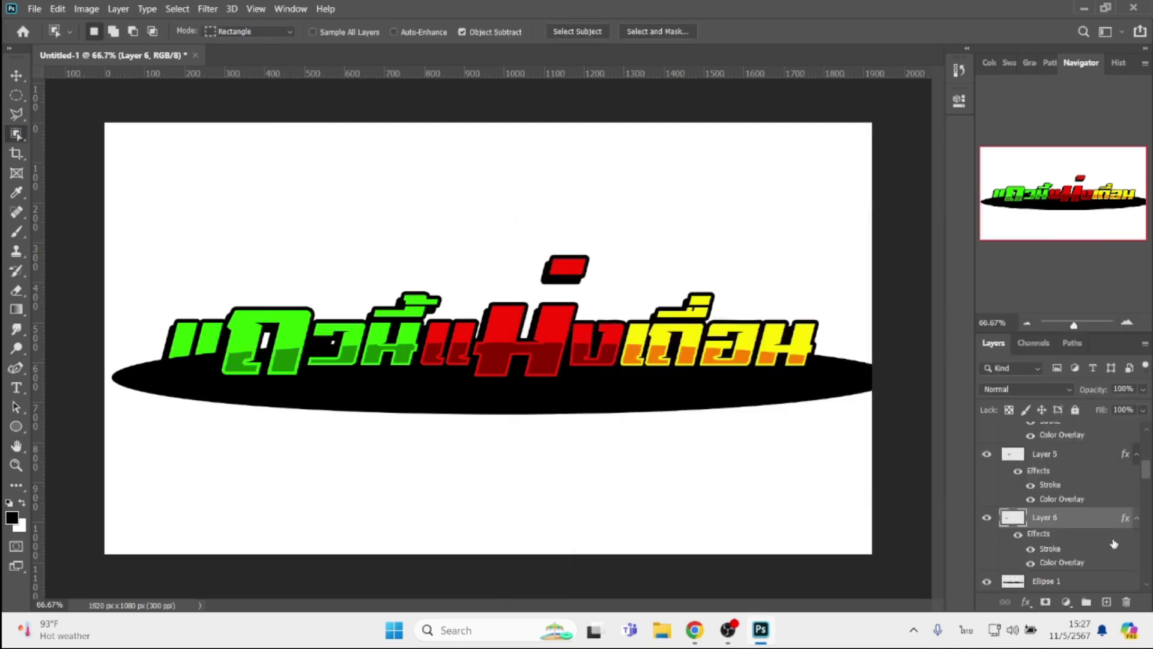
scroll(1077, 556, up, 1)
scroll(1076, 554, down, 1)
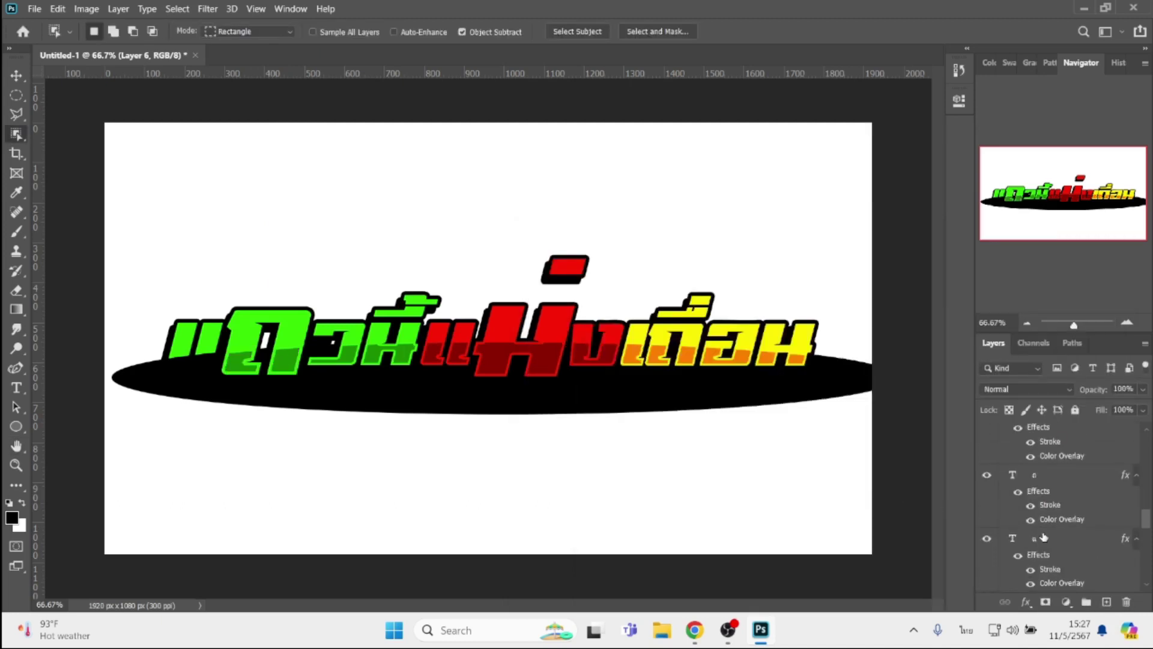
click(1049, 540)
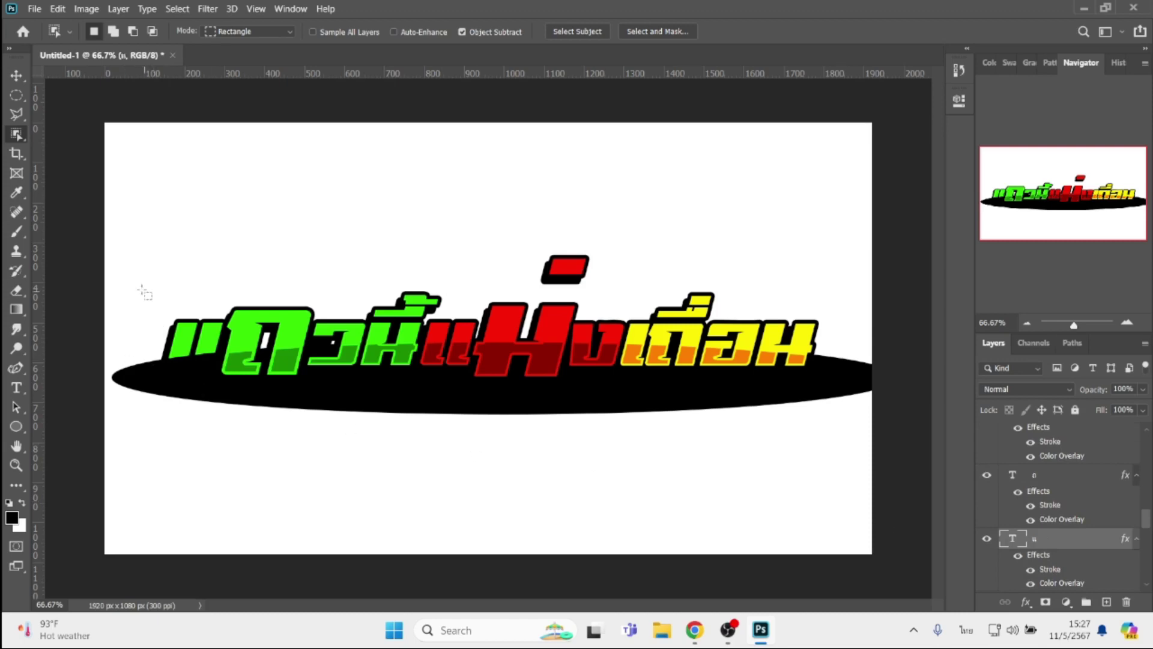
Cut the Ellipse 1 area behind the first green letter แ into a new Layer 7
drag(141, 290, 259, 452)
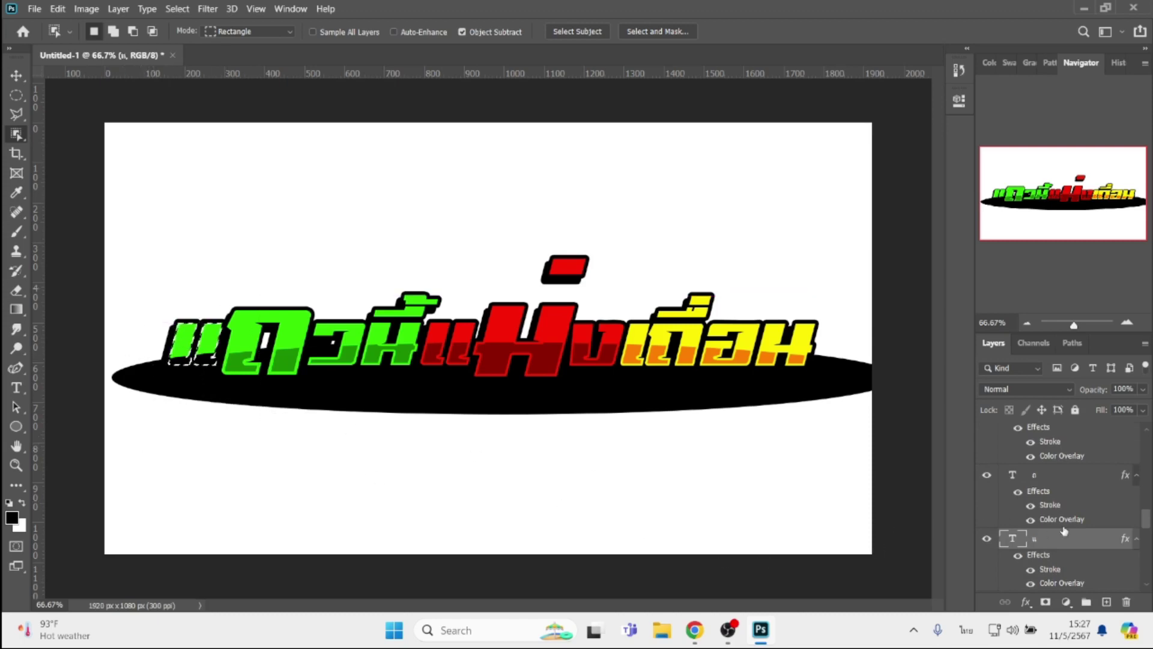
scroll(1067, 533, up, 1)
scroll(1066, 532, up, 1)
click(1048, 517)
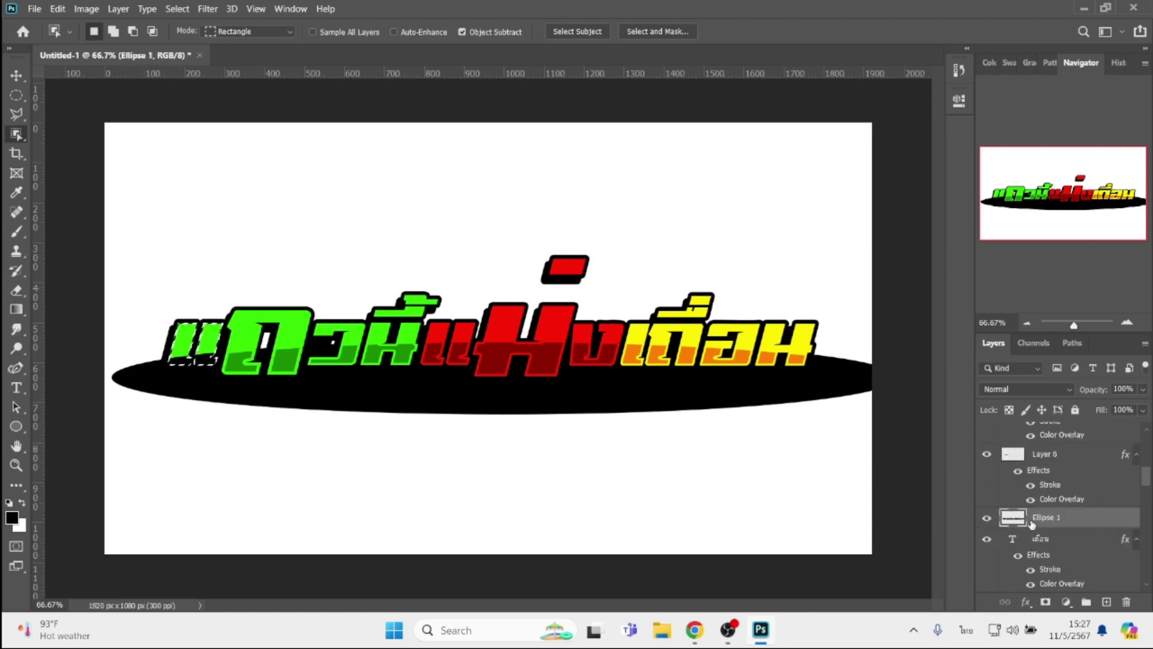
right_click(200, 363)
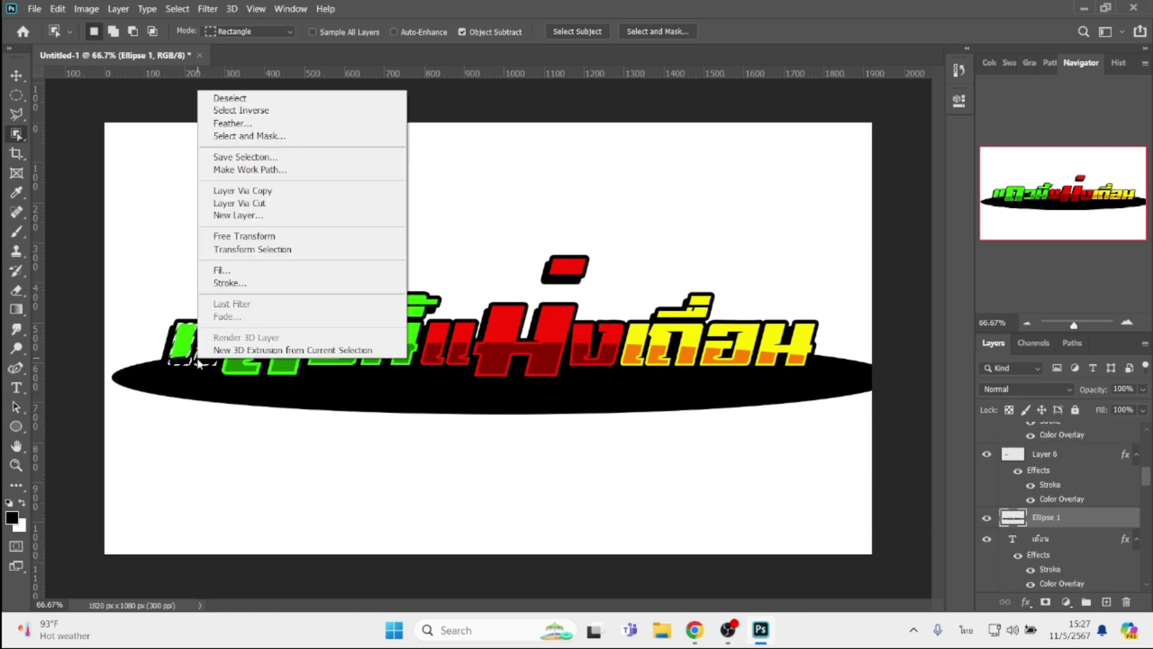
click(257, 205)
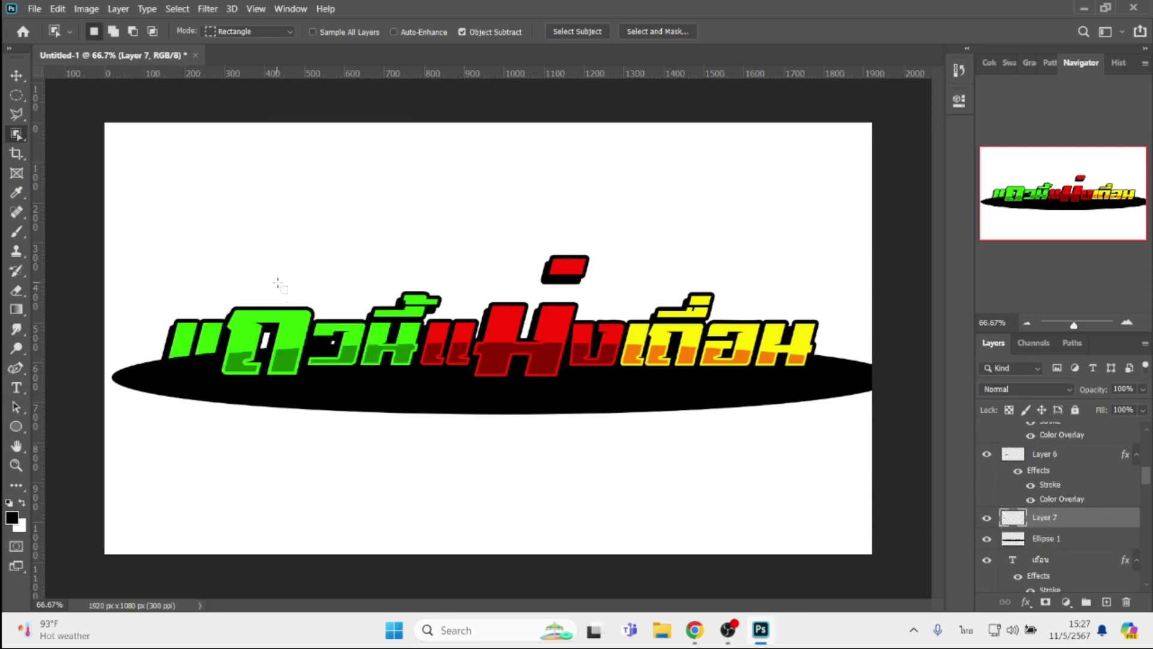
Give Layer 7 the green stroke and green colour overlay
click(1026, 602)
click(1048, 488)
click(601, 451)
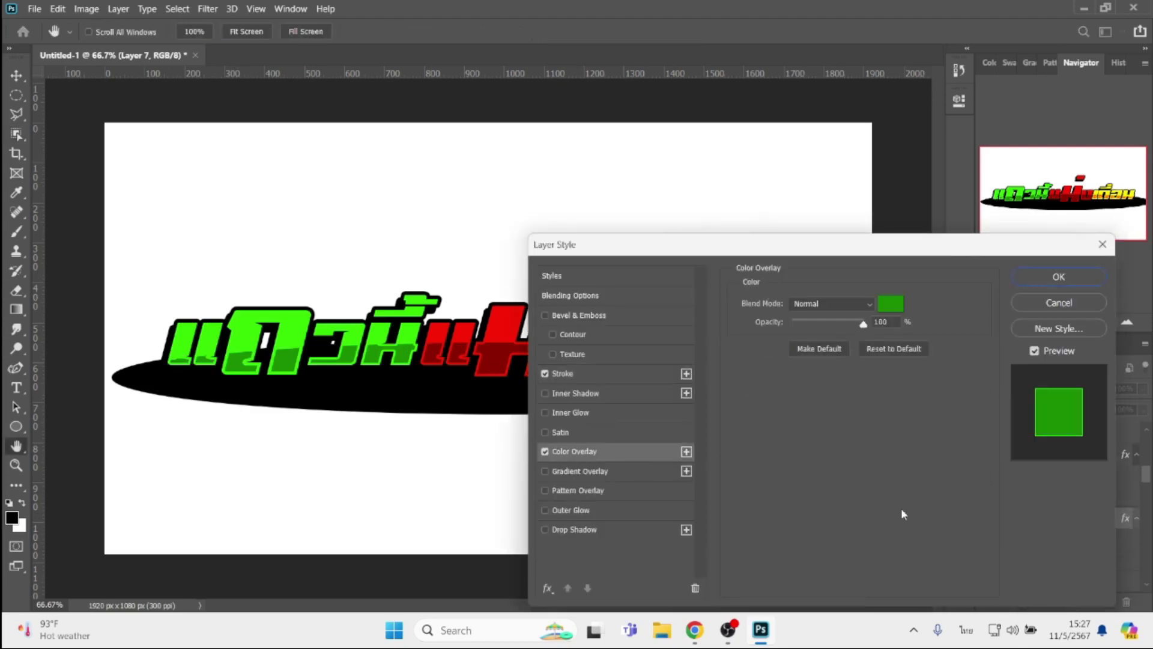
key(Return)
Delete the leftover black Ellipse 1 layer and select Layer 1 with the Move tool
click(1086, 590)
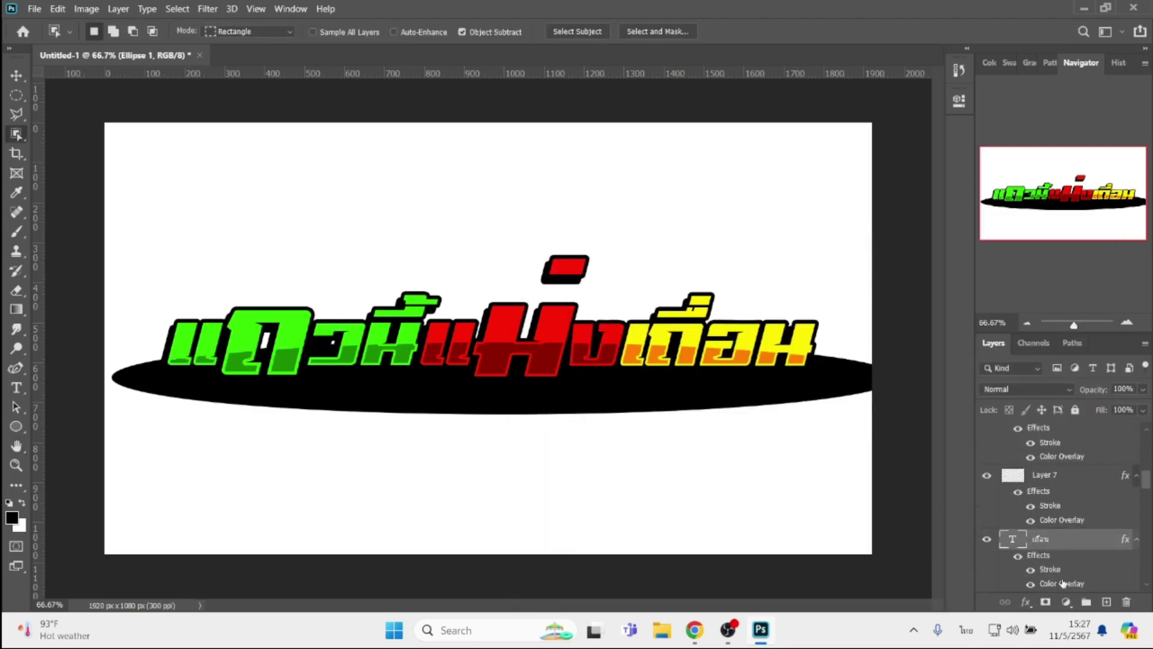
key(Delete)
scroll(1081, 486, up, 5)
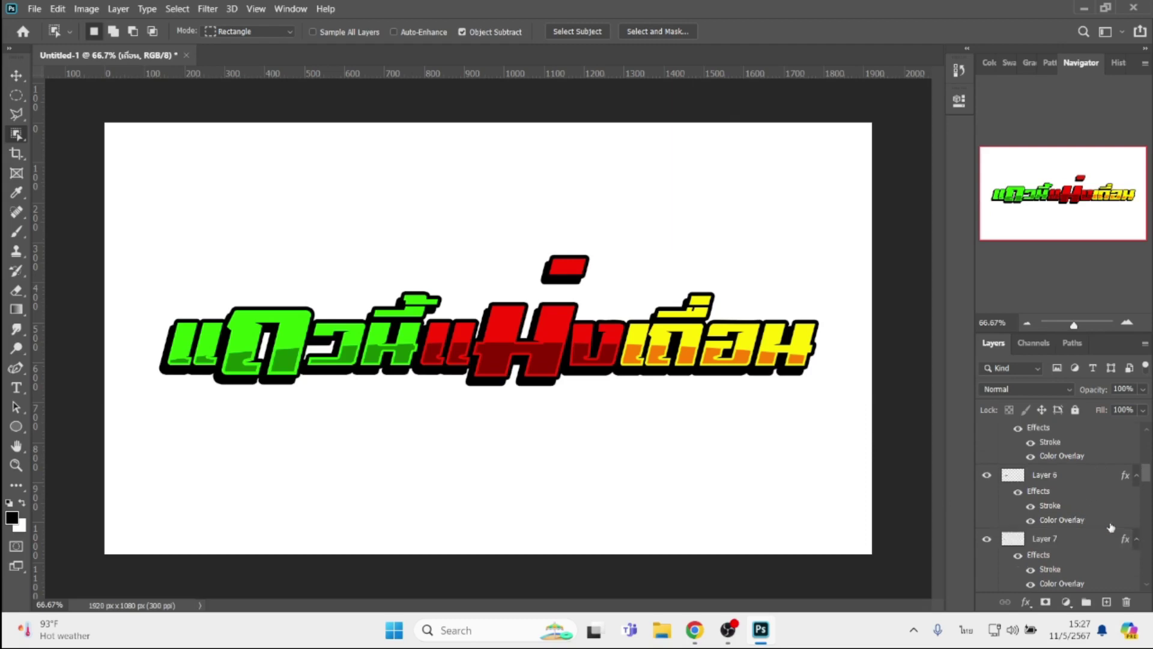
scroll(1063, 491, up, 5)
key(v)
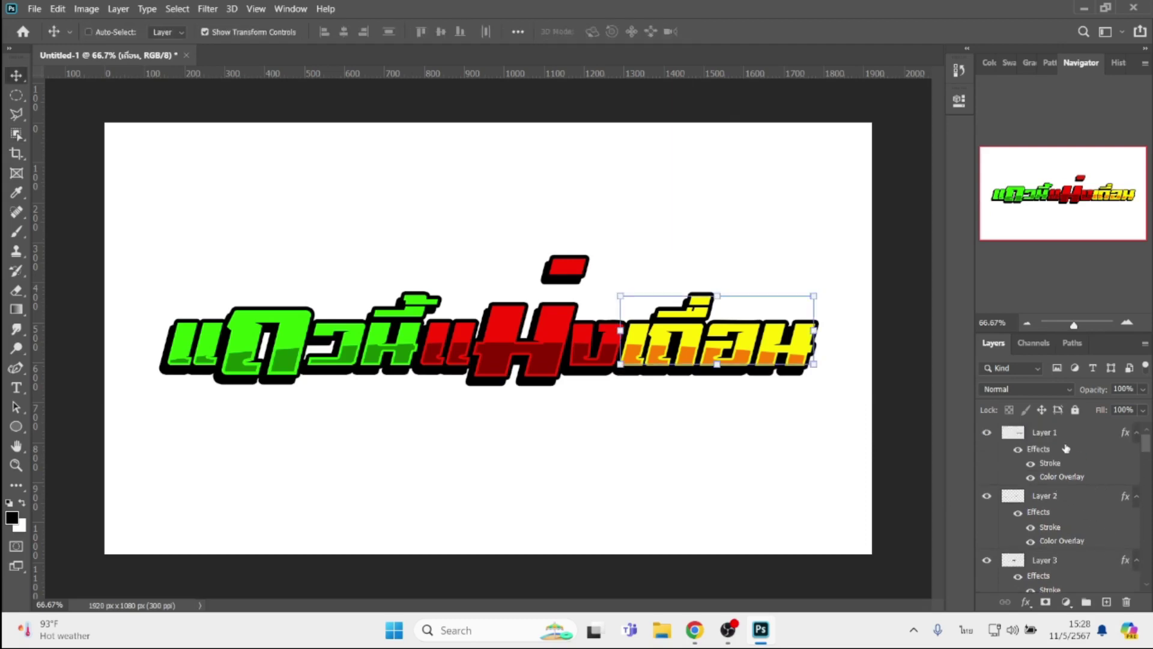
click(1067, 439)
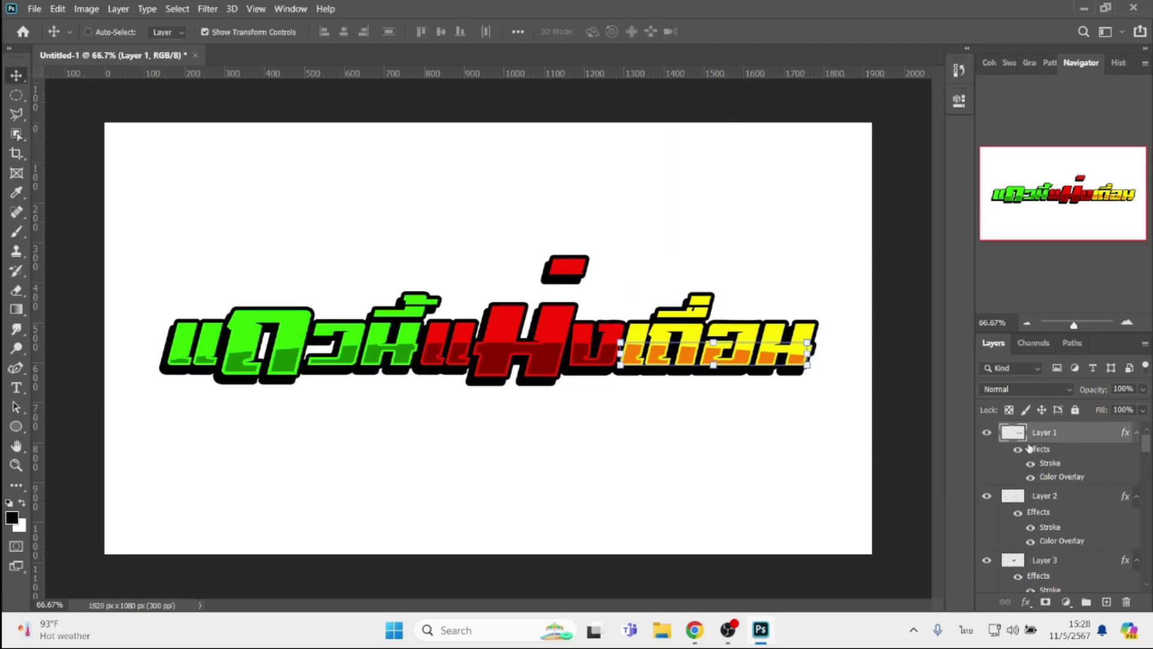
Browse to D:\รูปภาพ\งานวาดอ้า and drag the baby mascot image toward Photoshop
click(659, 631)
click(82, 522)
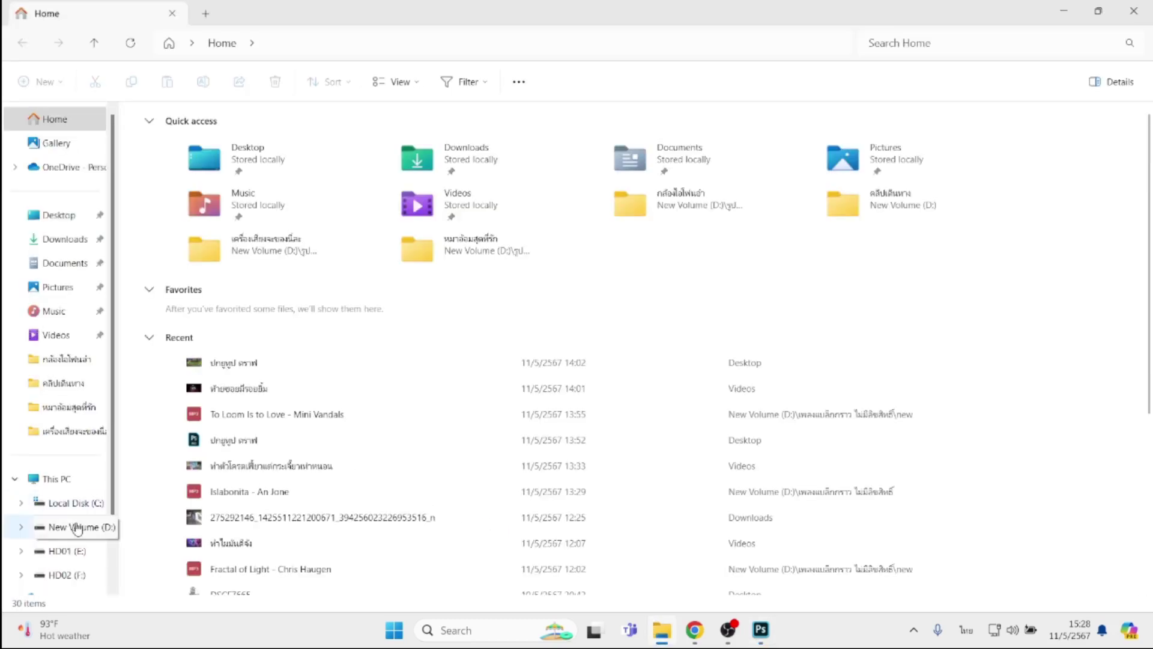
double_click(863, 173)
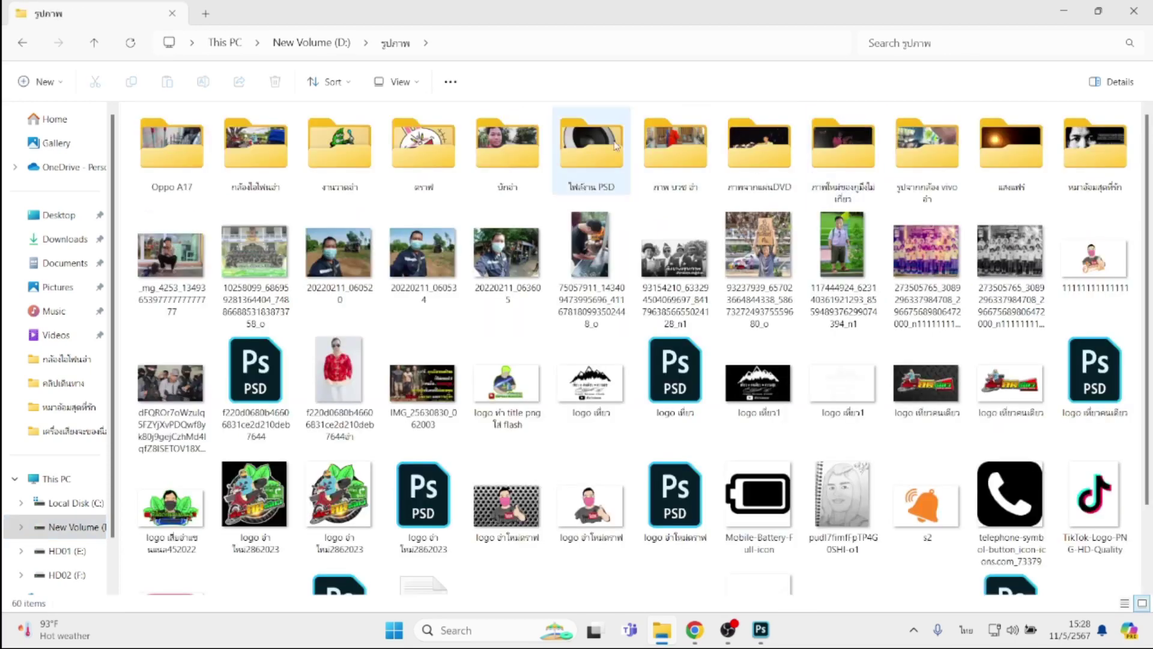
click(362, 160)
double_click(362, 160)
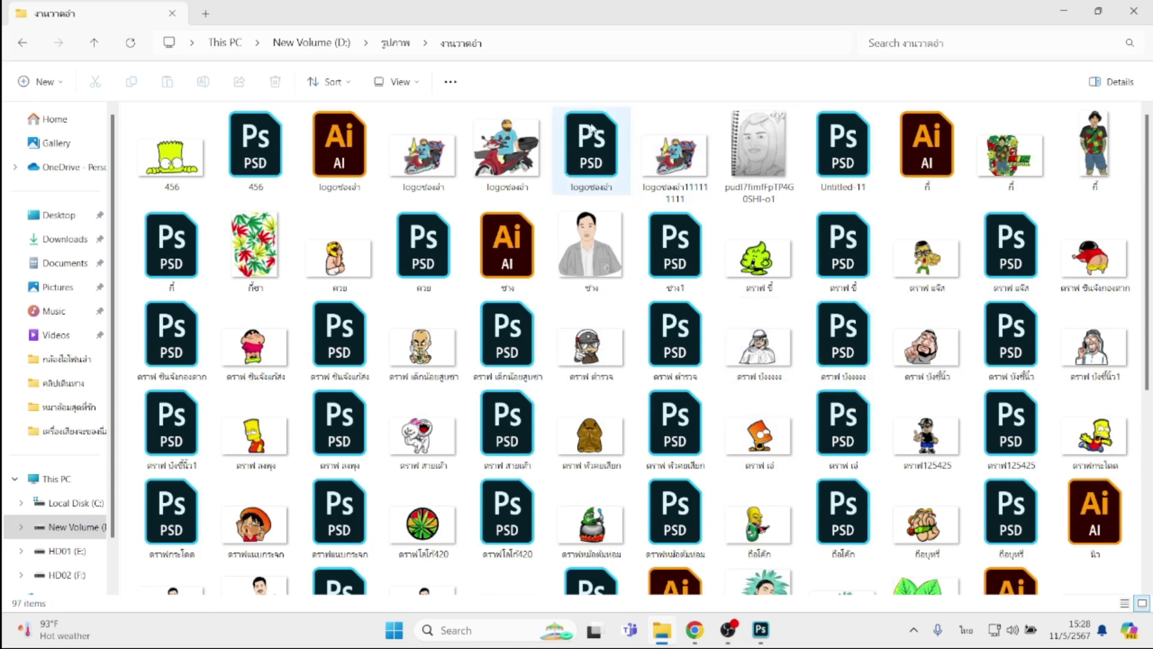
click(352, 257)
drag(352, 257, 749, 614)
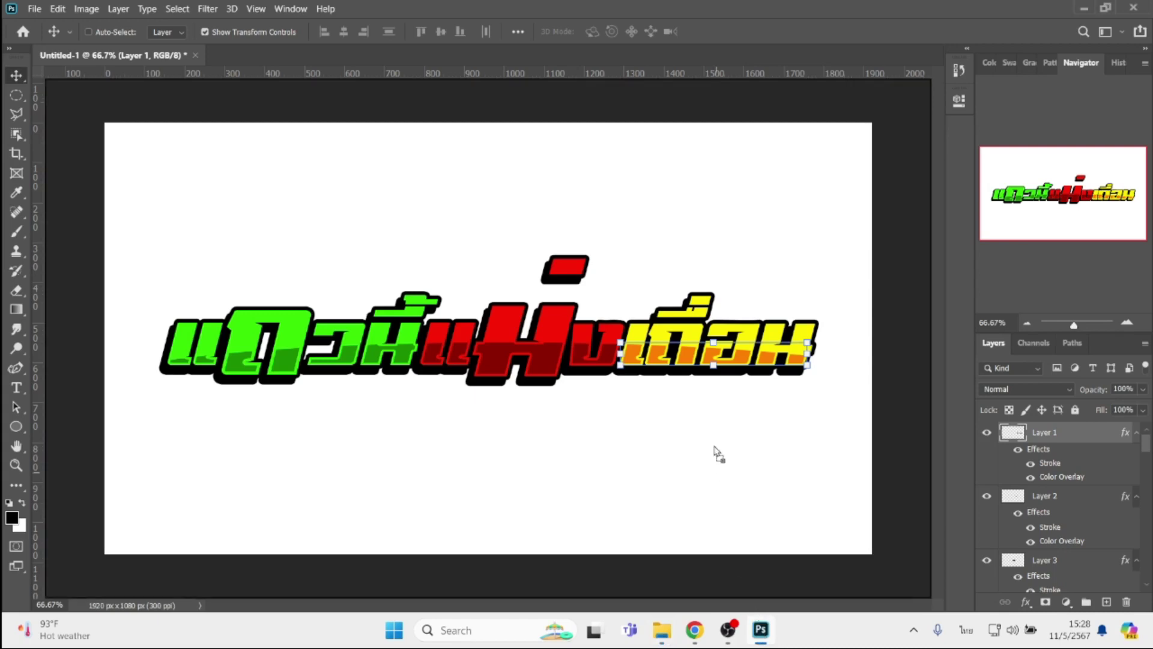
Place the mascot image at about 36% size beside the end of the headline
drag(749, 614, 715, 453)
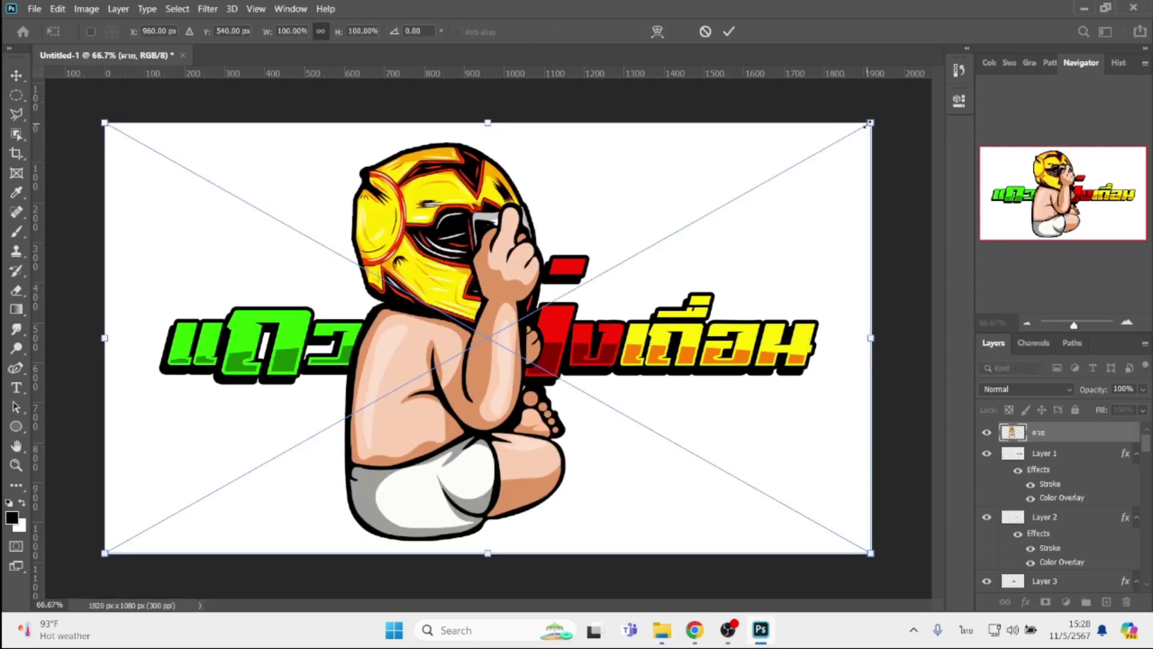
drag(870, 121, 373, 396)
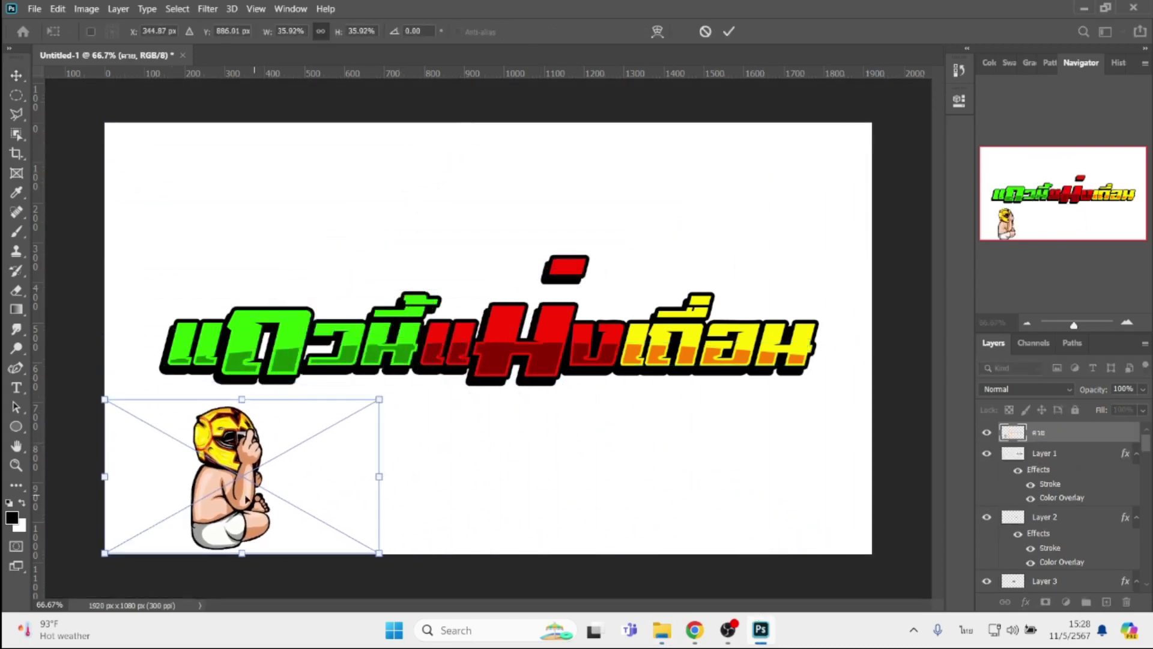
drag(226, 497, 838, 347)
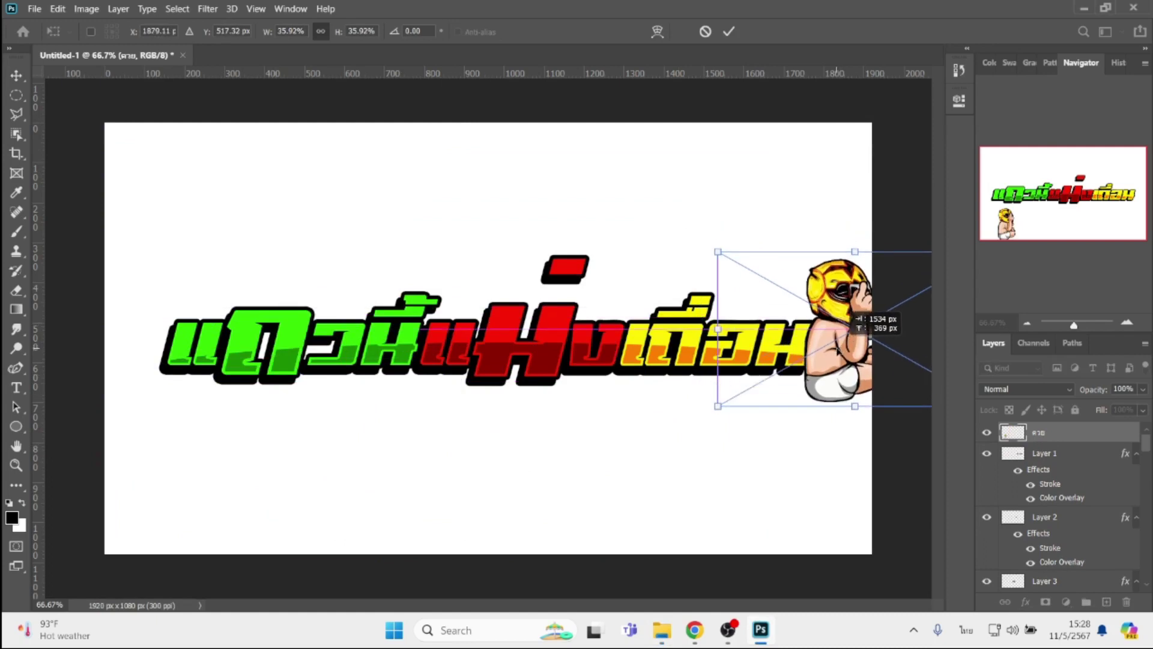
drag(838, 349, 838, 342)
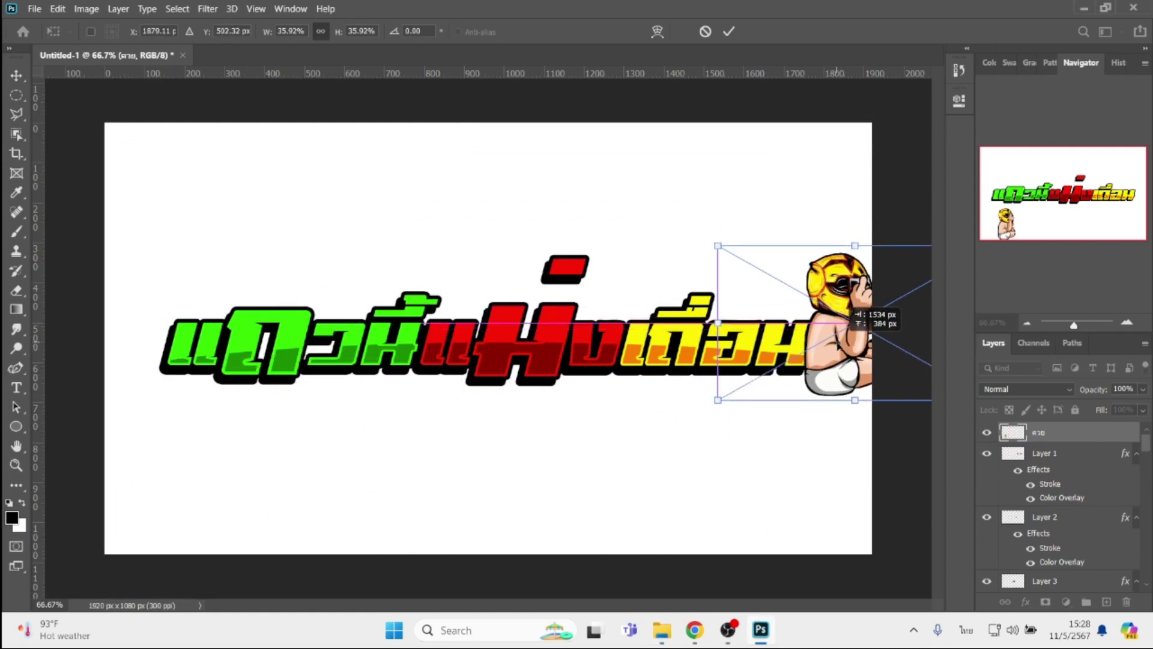
key(Return)
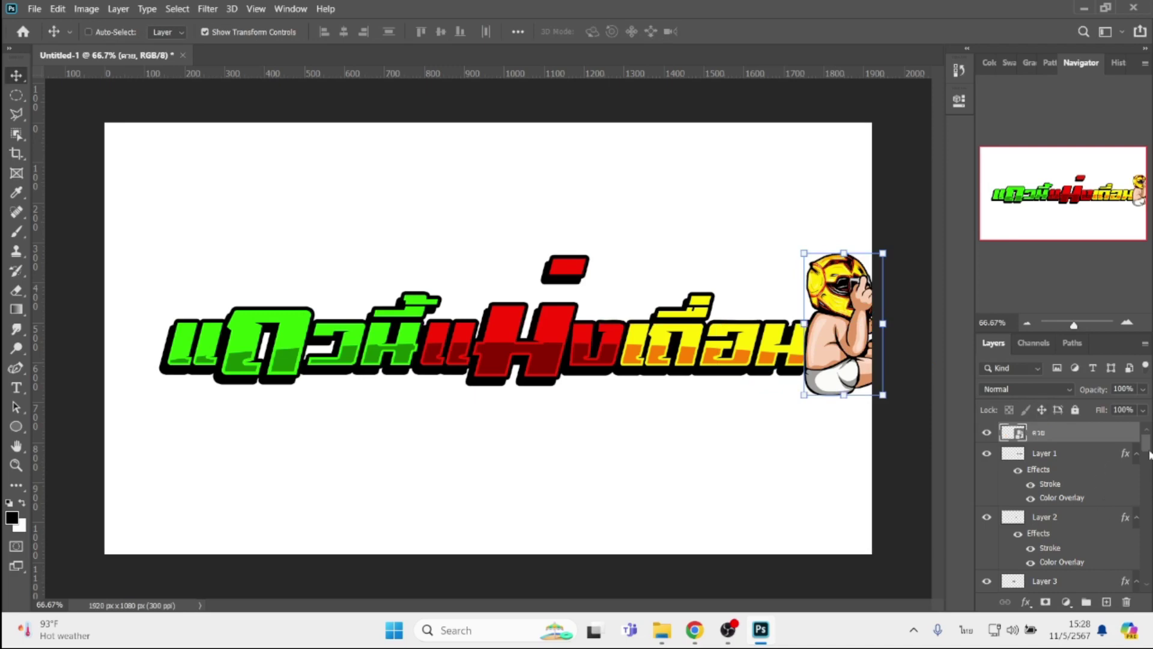
Shift the headline text layers slightly left and down
drag(1150, 455, 1147, 588)
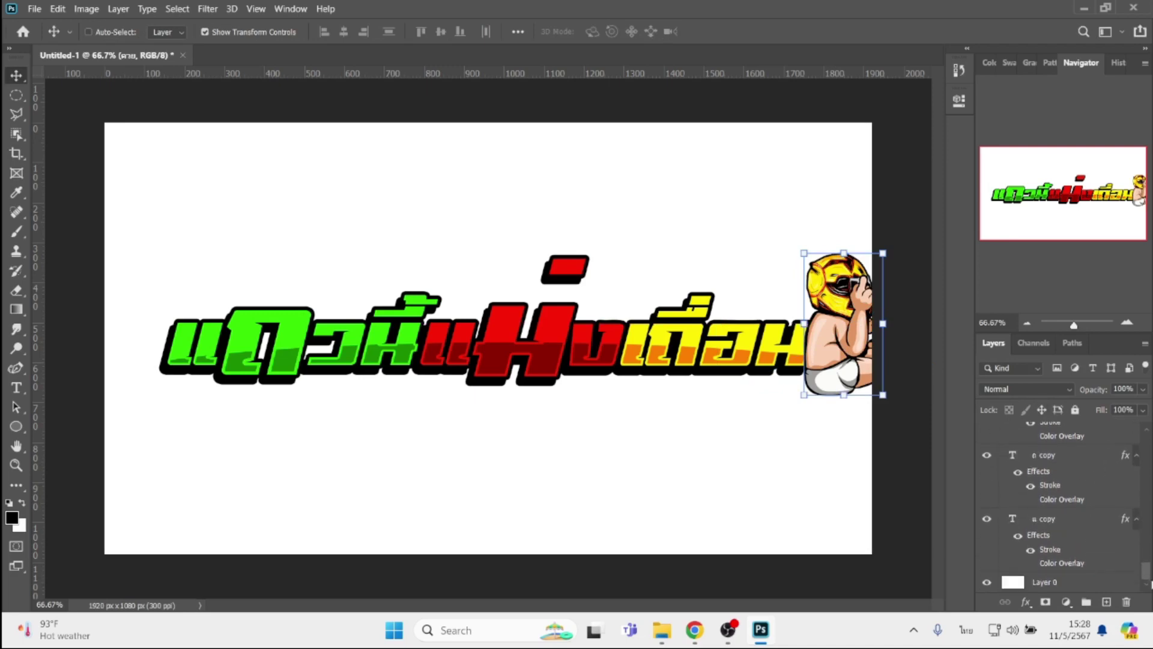
shift+click(1062, 521)
drag(708, 340, 683, 347)
click(1145, 495)
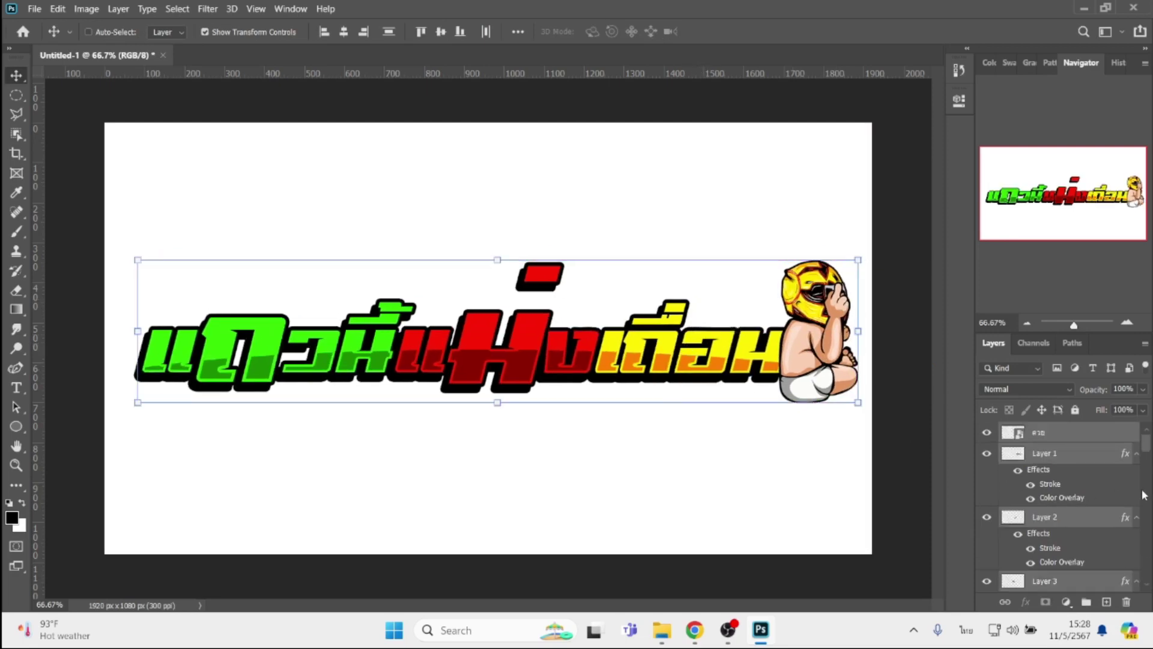
Move the mascot layer down to sit just above Layer 0, nudging it right
click(1088, 438)
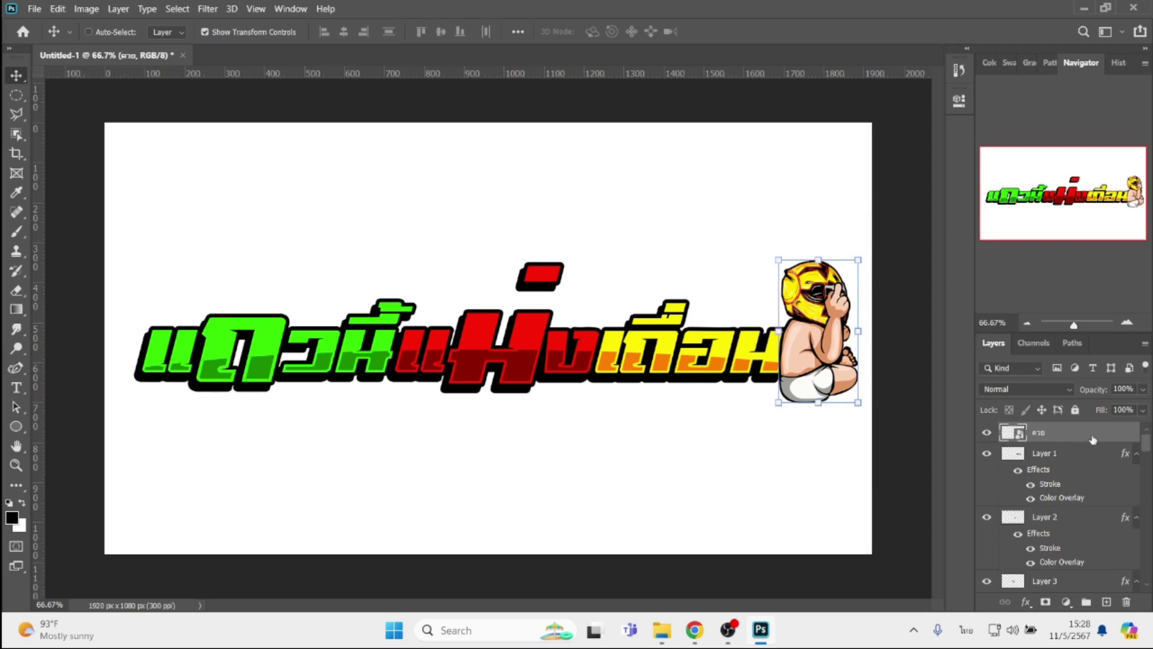
drag(1092, 440, 1087, 643)
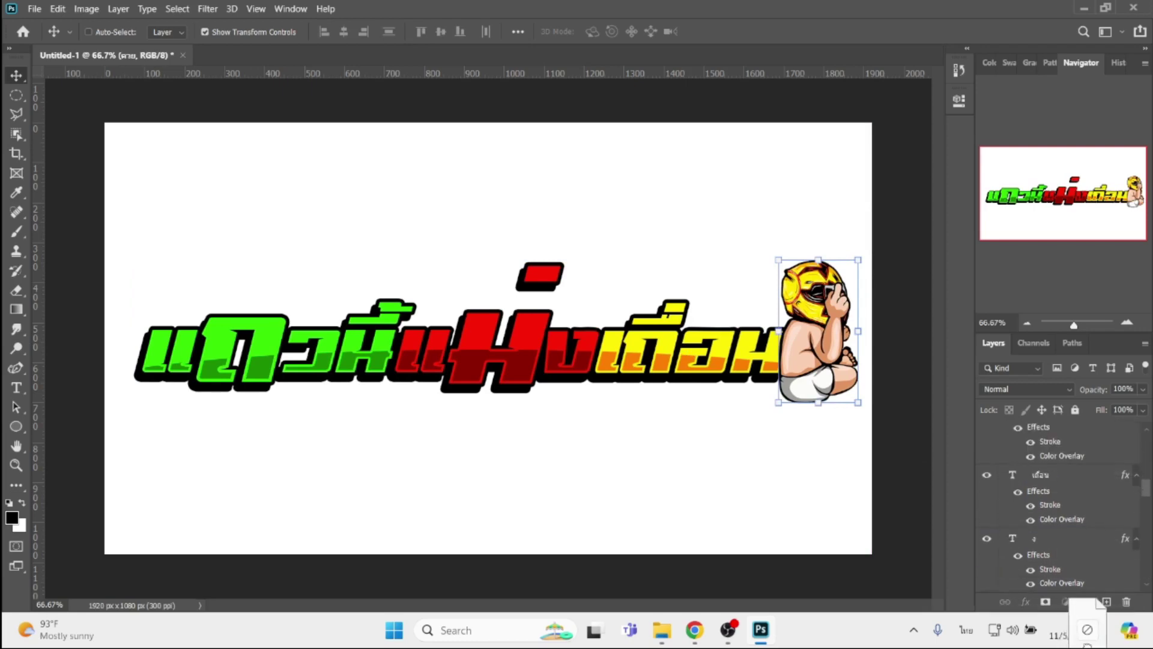
drag(1088, 644, 1082, 581)
drag(822, 360, 825, 361)
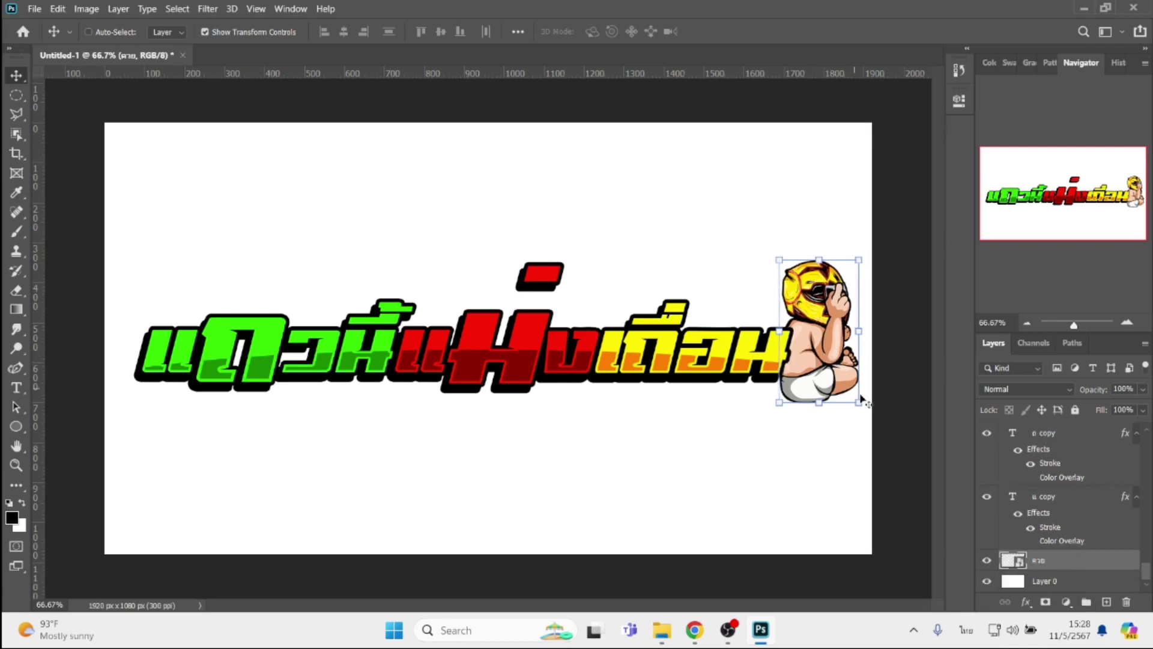
Add a 9 px black outside stroke to the mascot layer
click(1024, 602)
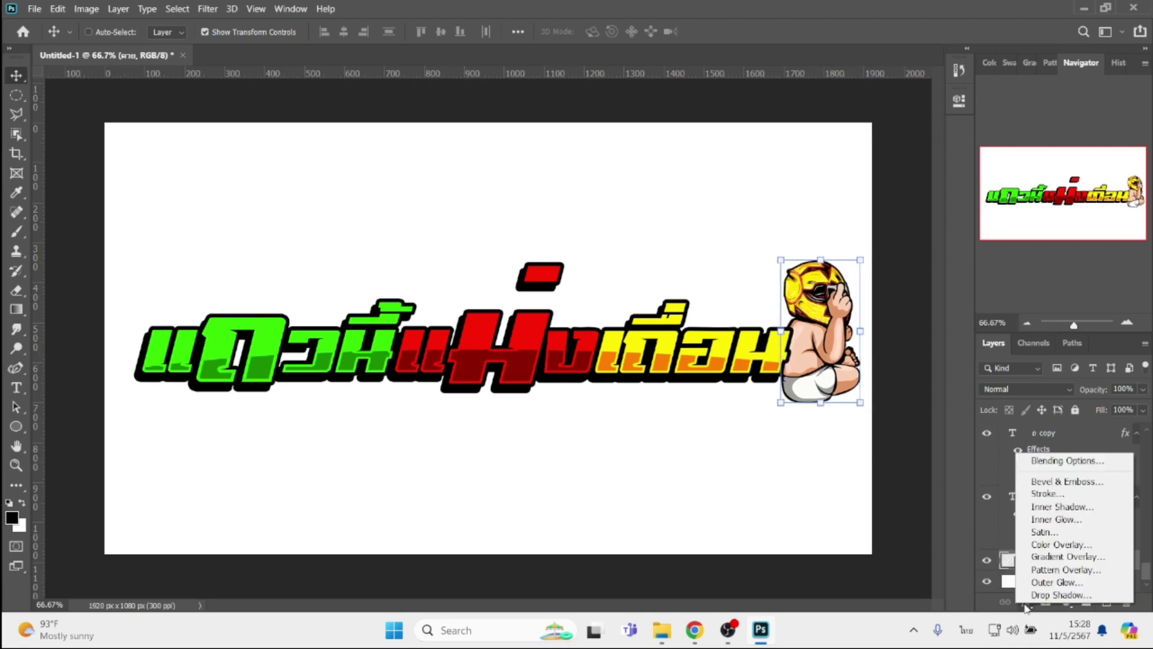
click(1040, 496)
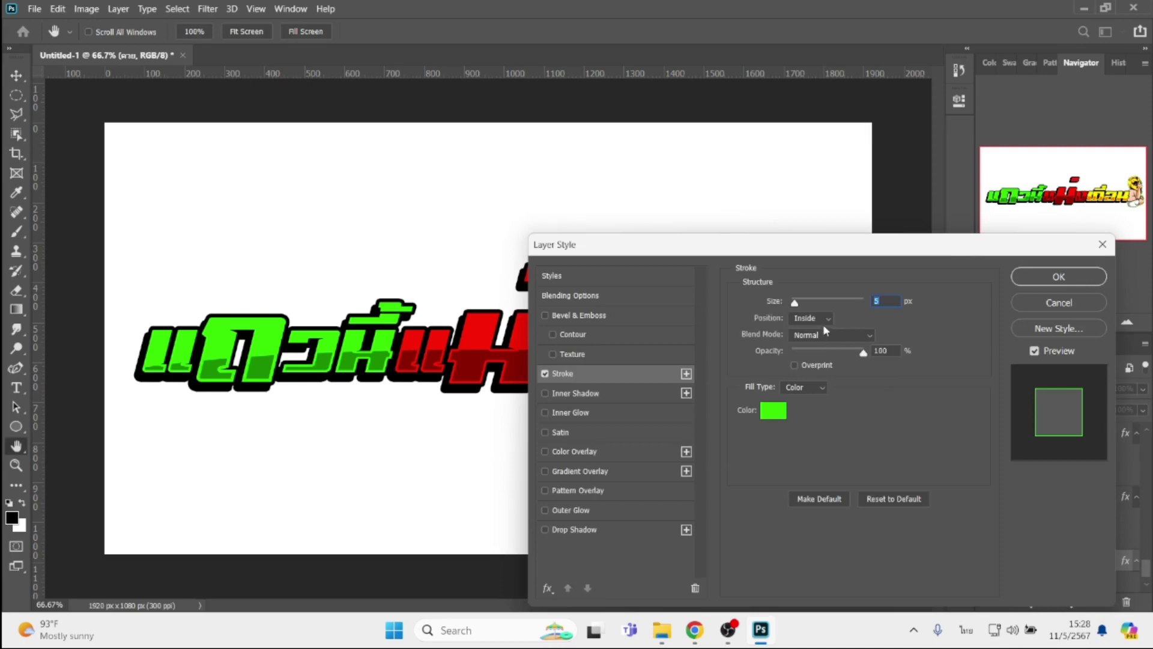
click(823, 322)
click(805, 331)
click(773, 410)
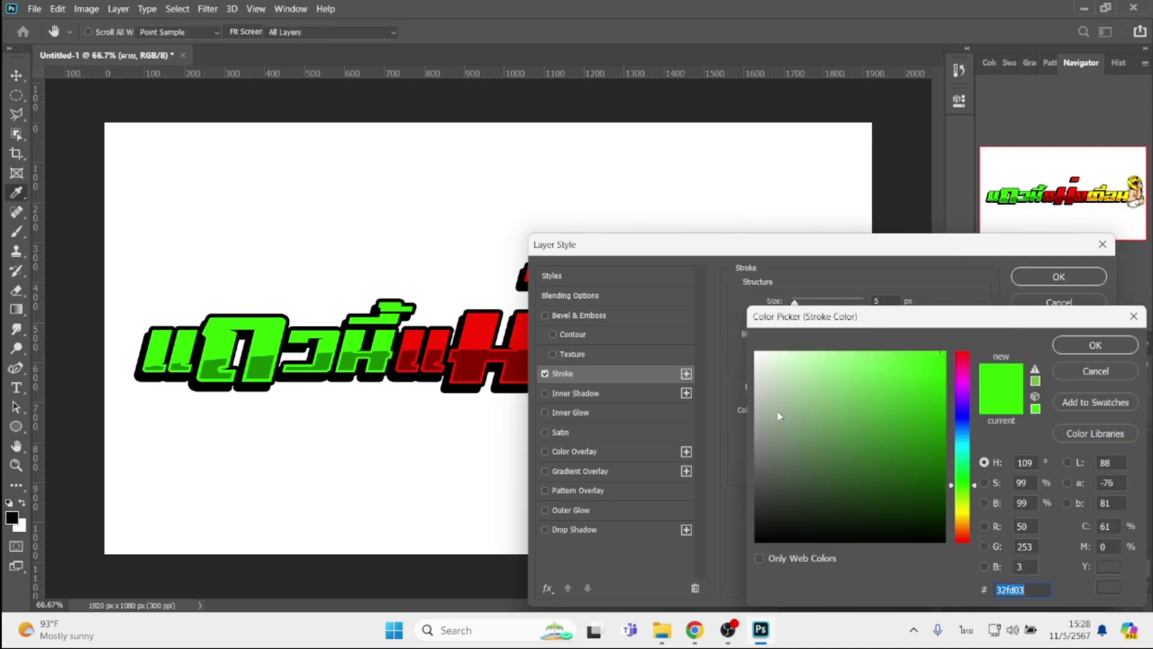
click(756, 540)
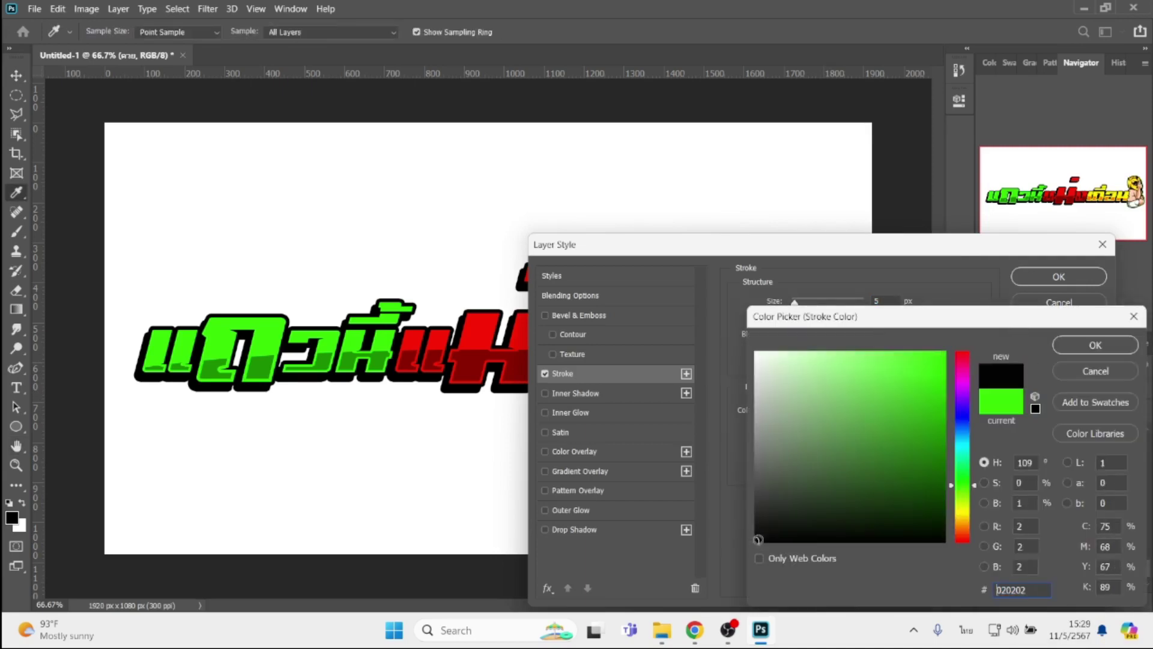
click(1096, 345)
mouse_move(919, 250)
mouse_down()
mouse_move(878, 352)
mouse_move(858, 462)
mouse_up()
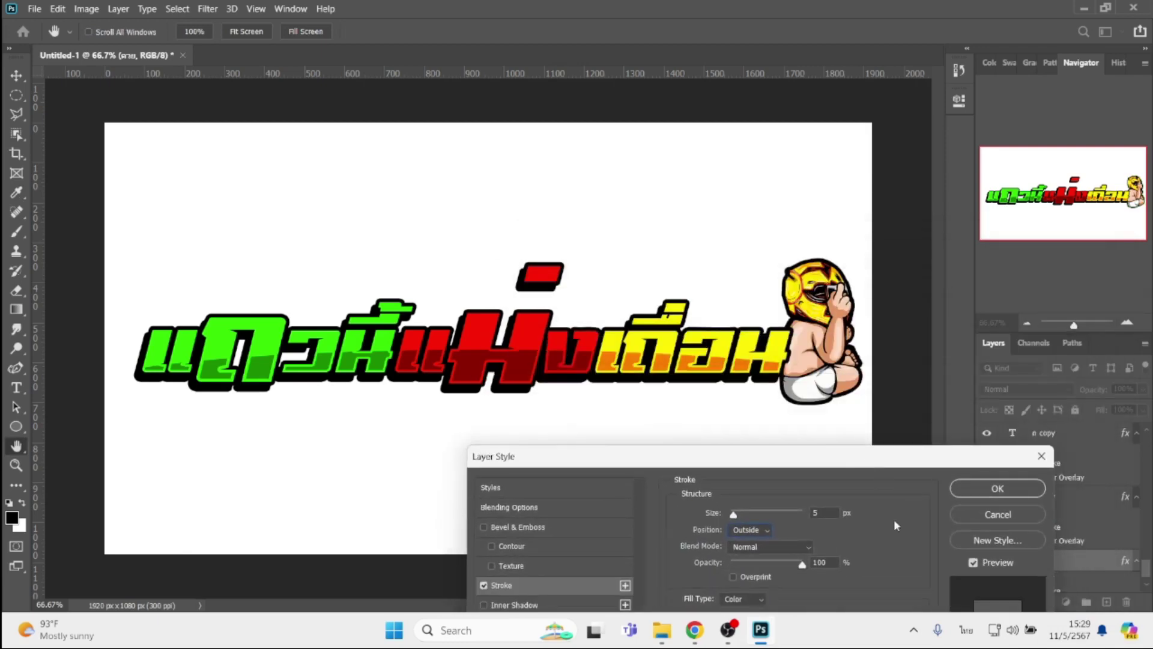
key(Up)
key(Up)
key(Up)
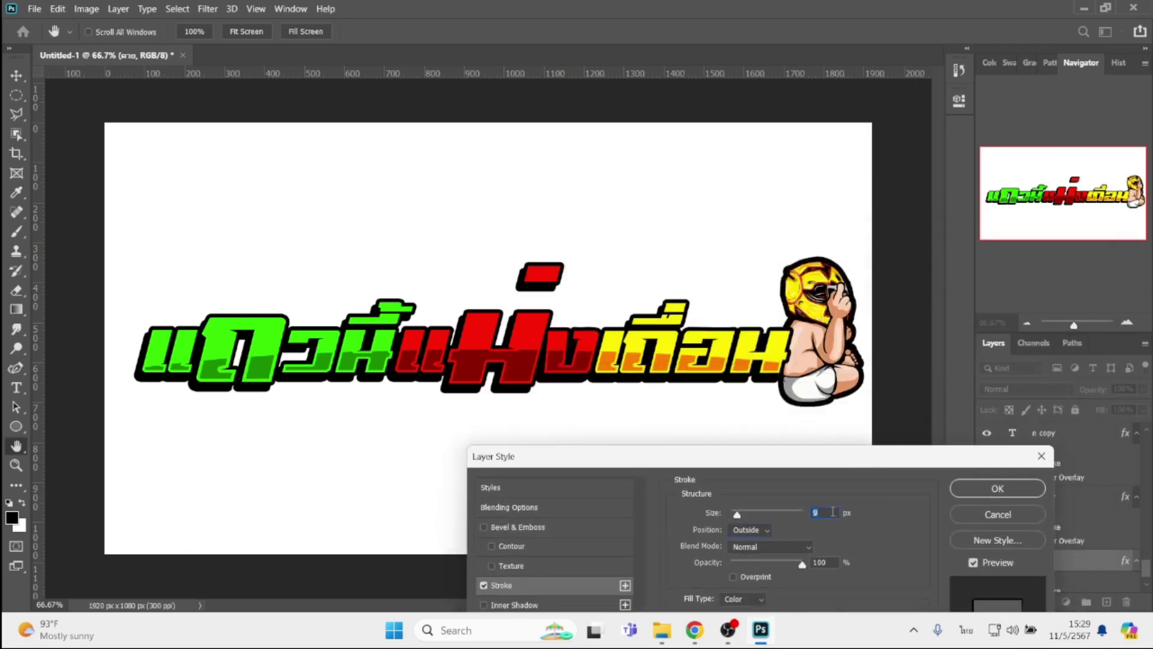
key(Return)
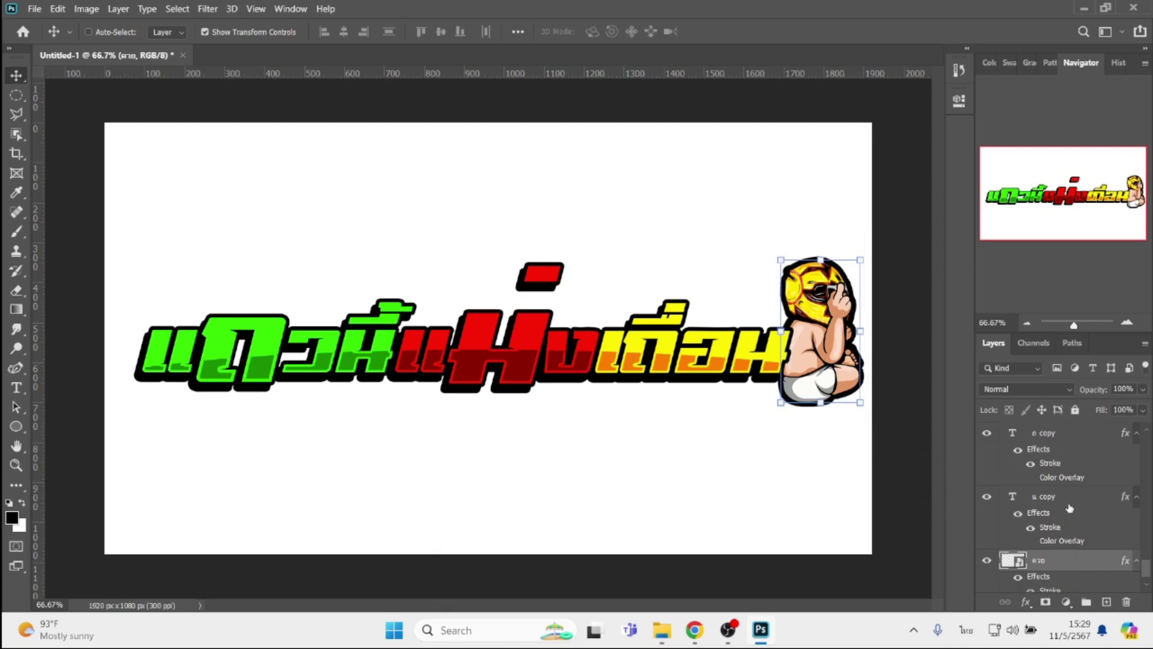
scroll(1083, 493, down, 1)
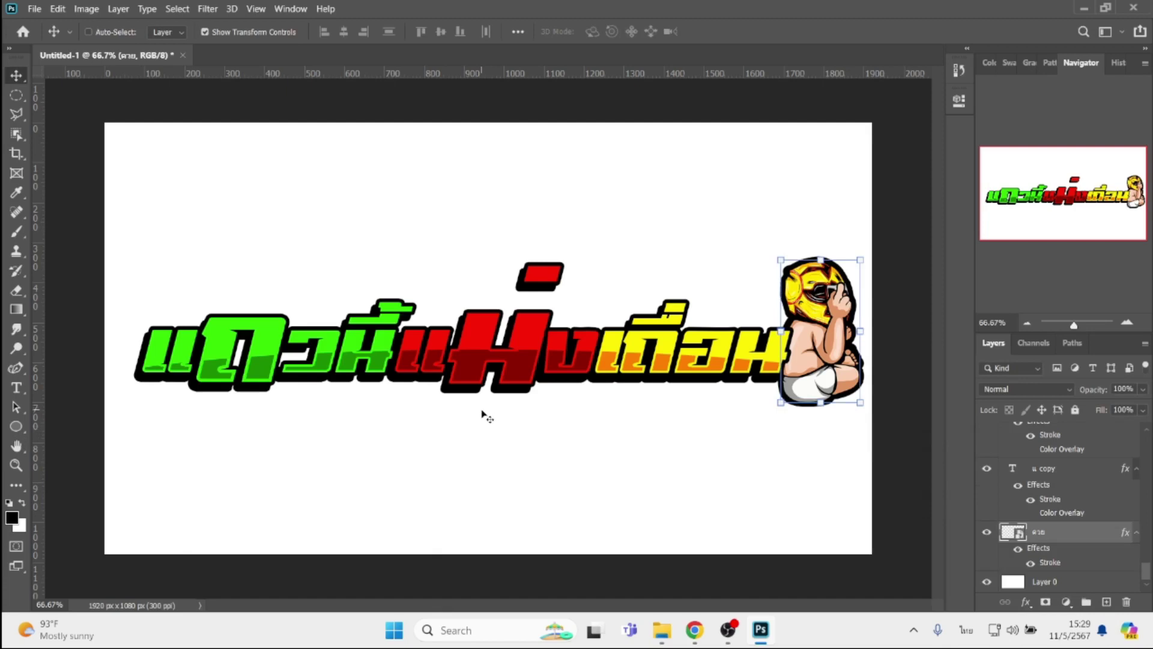
key(p)
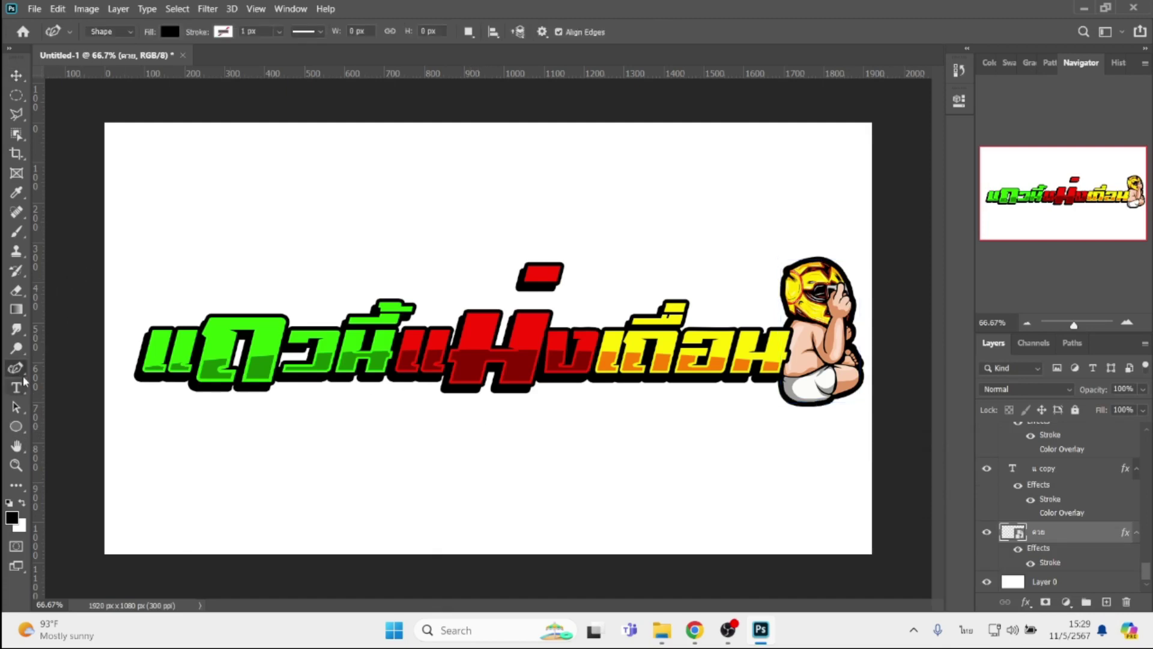
Draw a black Shape 1 banner, about 1658 x 165 px, slanting beneath the headline to the mascot
right_click(13, 370)
click(57, 370)
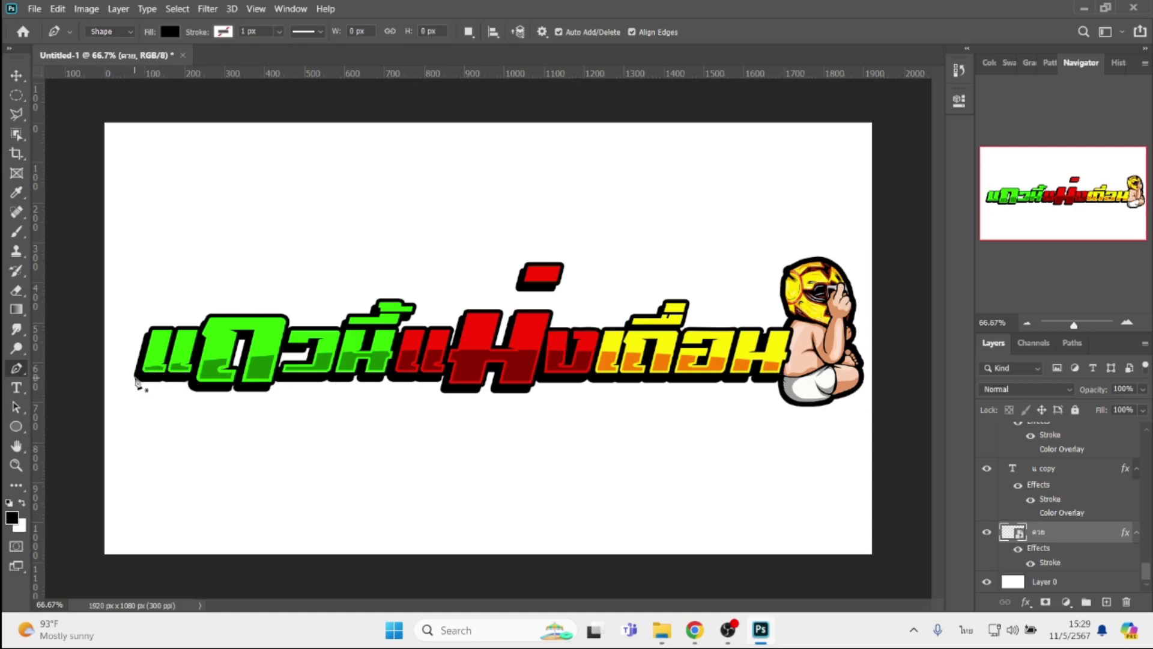
click(135, 377)
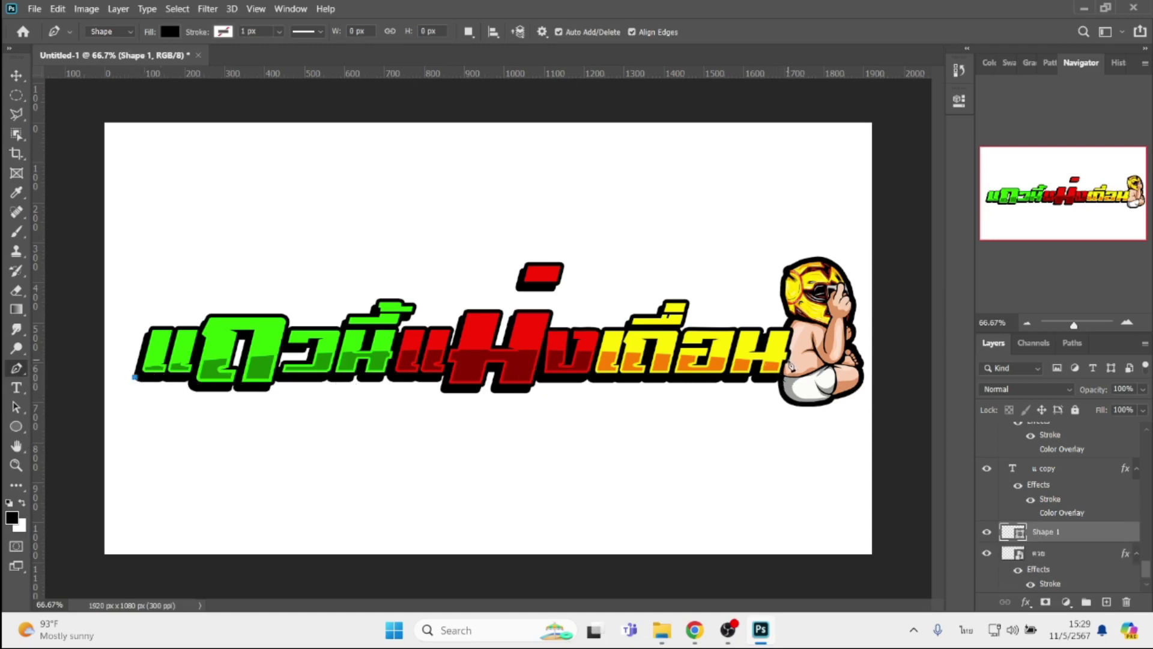
click(797, 359)
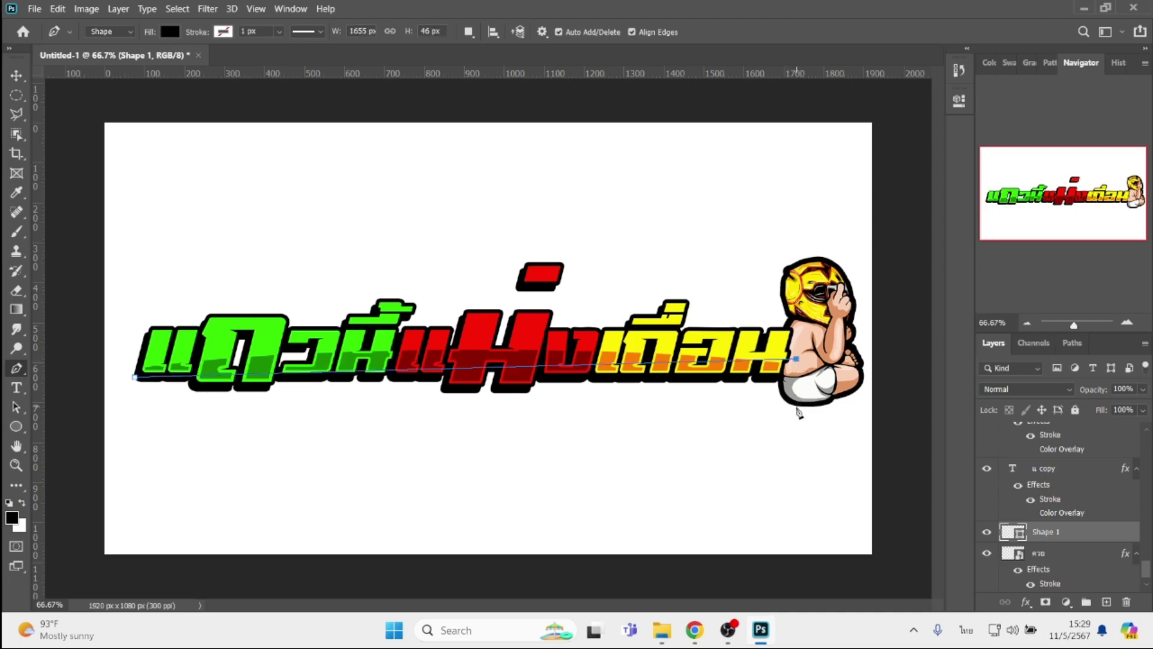
click(798, 425)
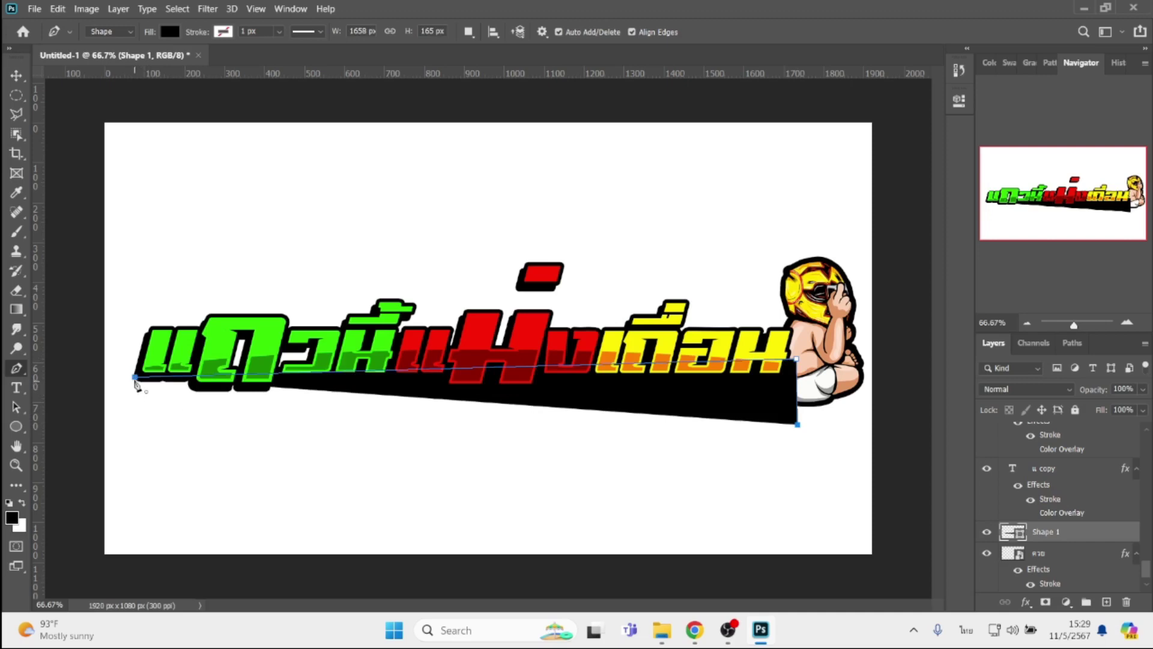
click(135, 378)
key(Return)
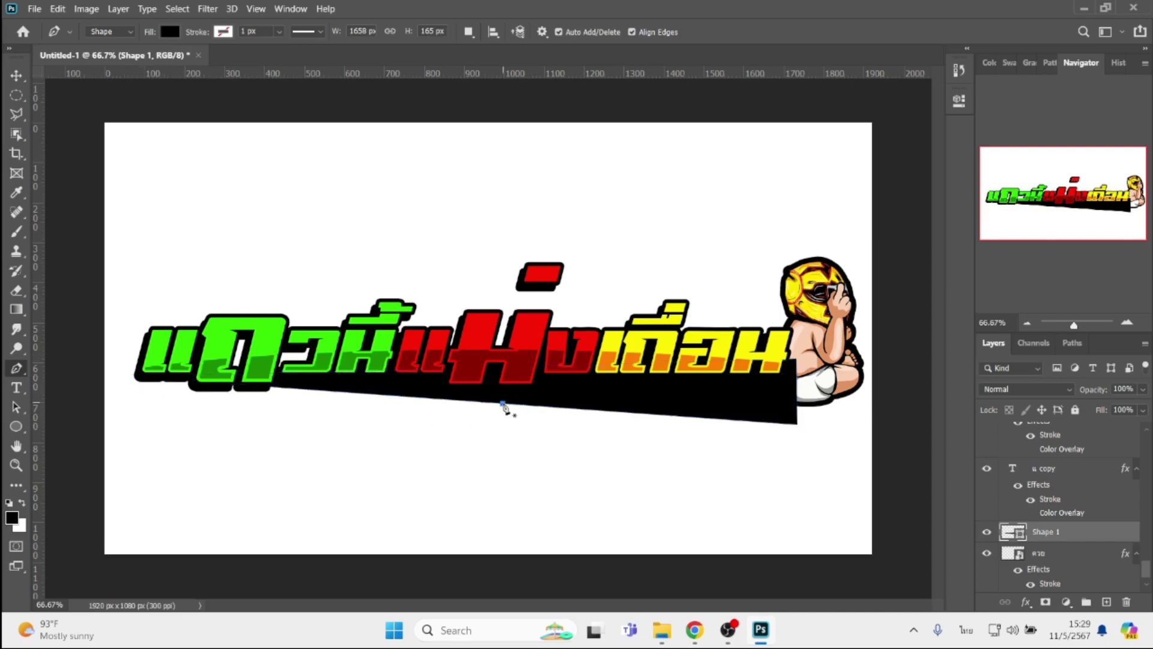
Style Shape 1 with a white colour overlay and a 14 px black outside stroke
click(1025, 602)
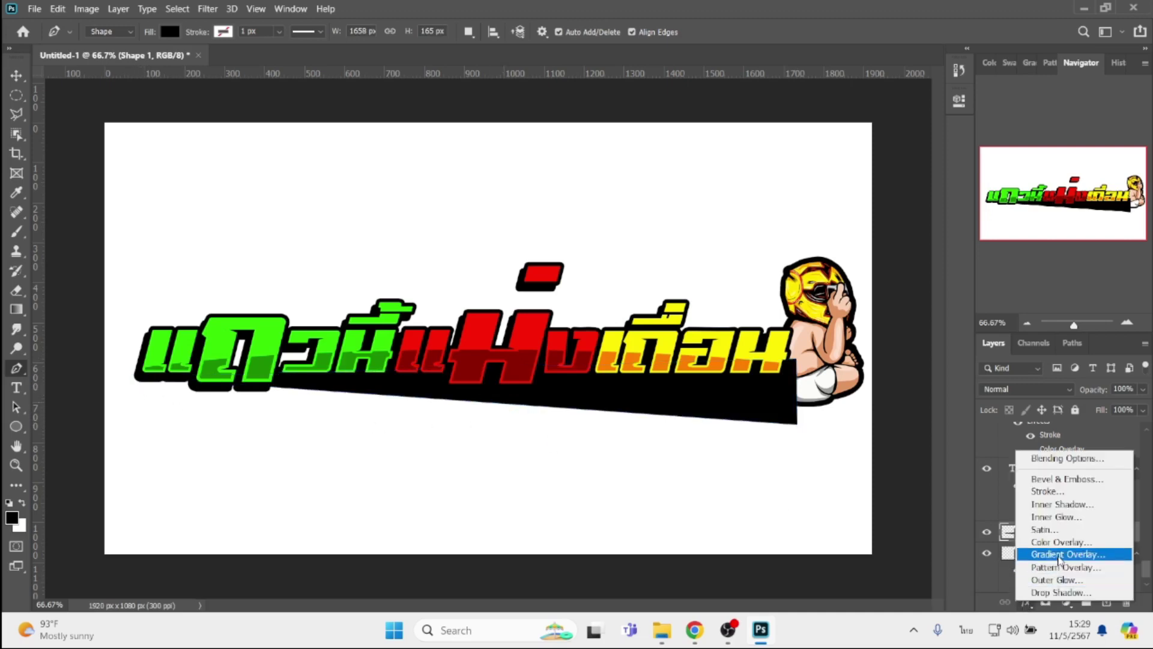
click(1061, 550)
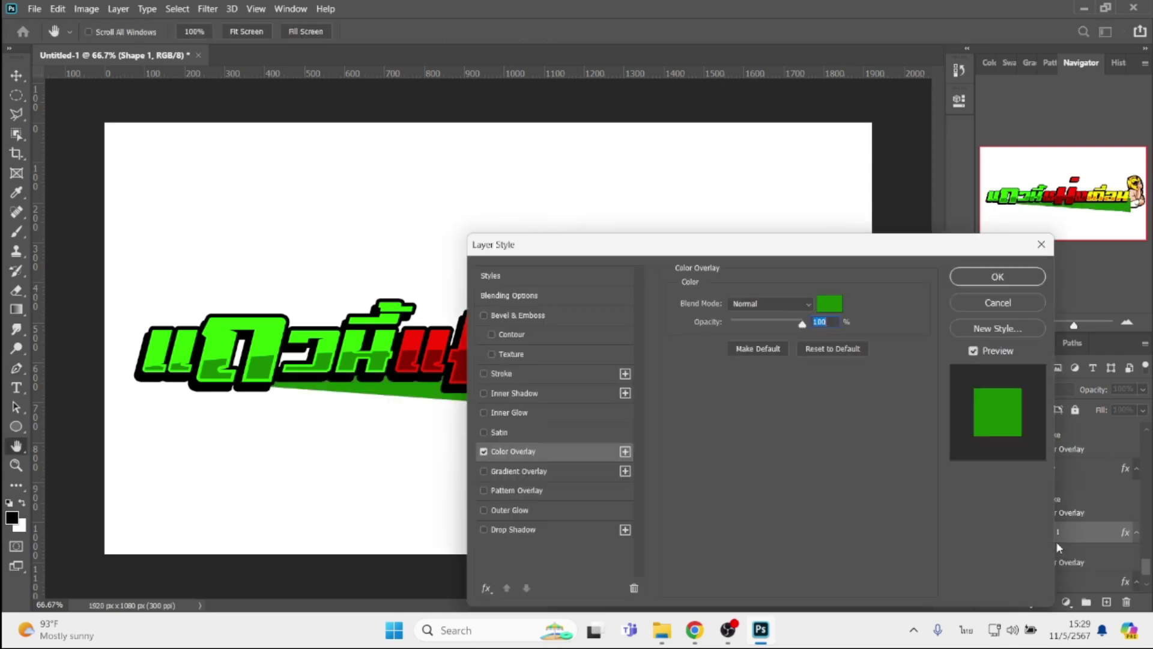
drag(839, 249, 863, 417)
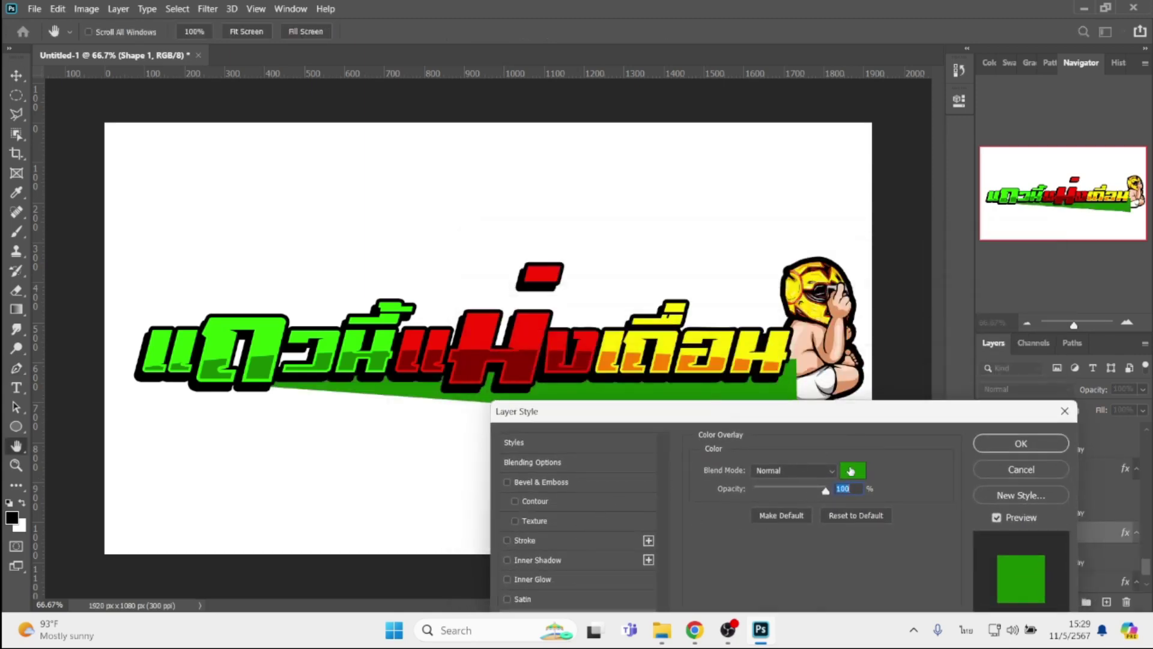
click(851, 471)
click(682, 240)
key(Return)
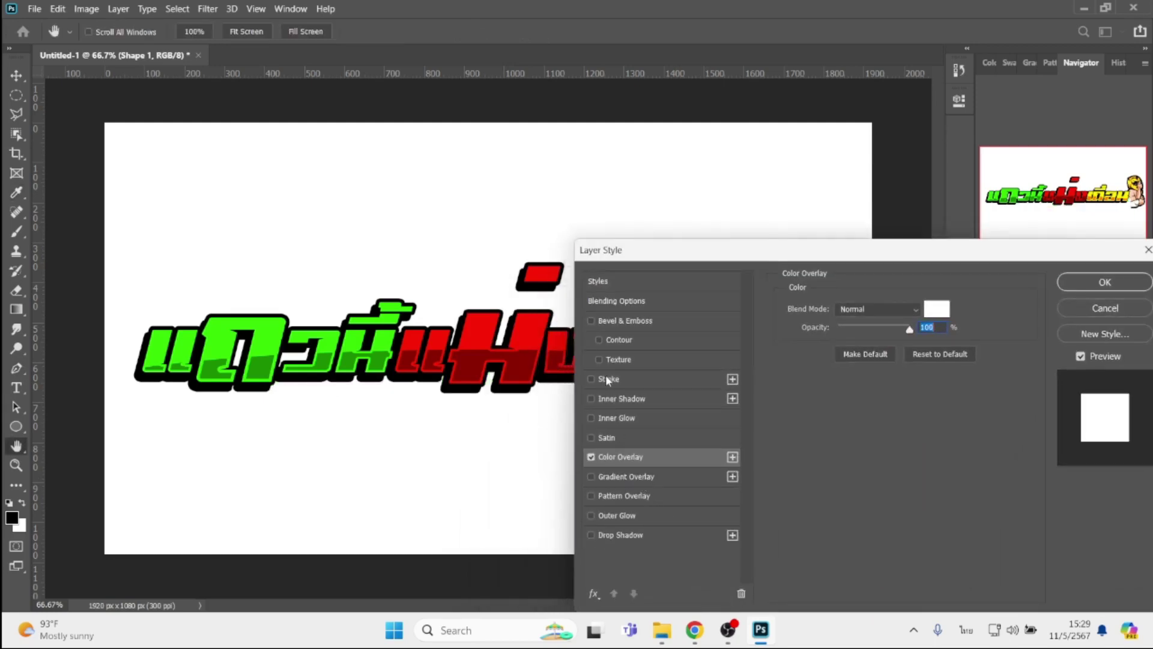
click(606, 379)
click(931, 306)
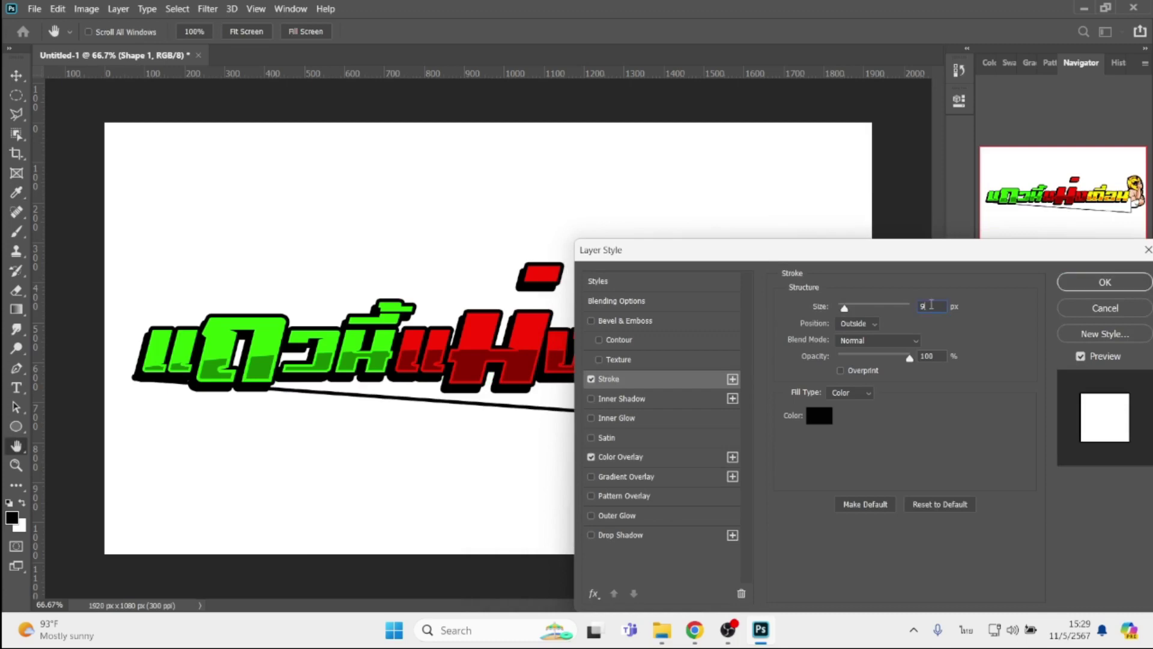
key(Up)
key(Up)
key(Up)
mouse_move(900, 254)
mouse_down()
mouse_move(724, 445)
mouse_move(706, 394)
mouse_up()
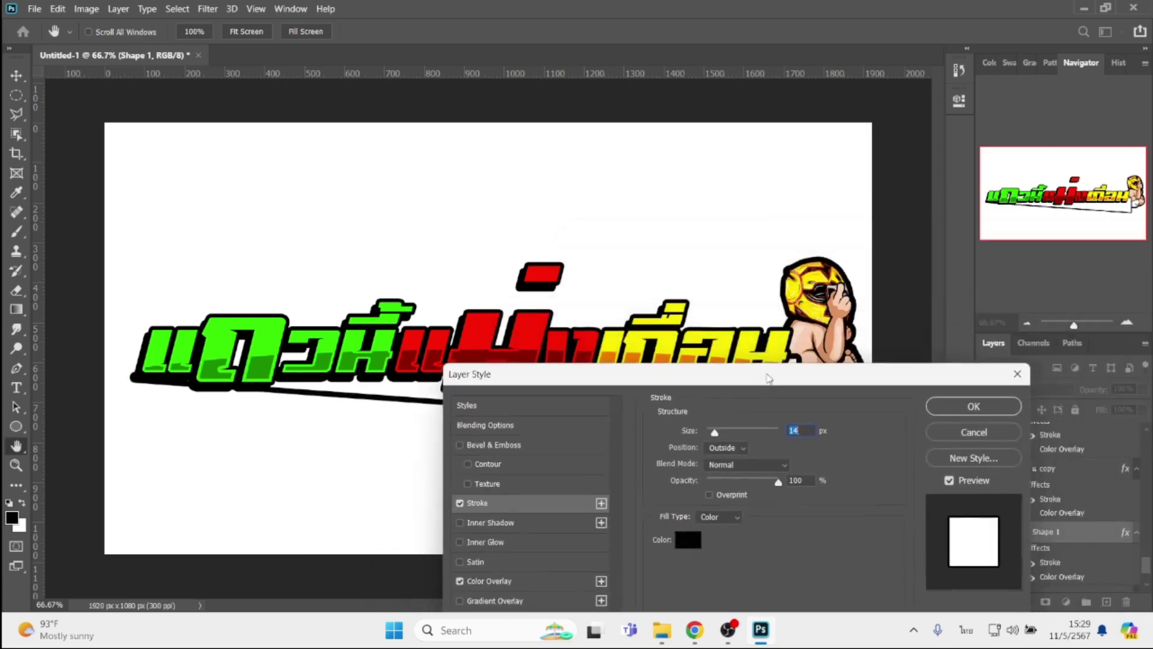
key(Return)
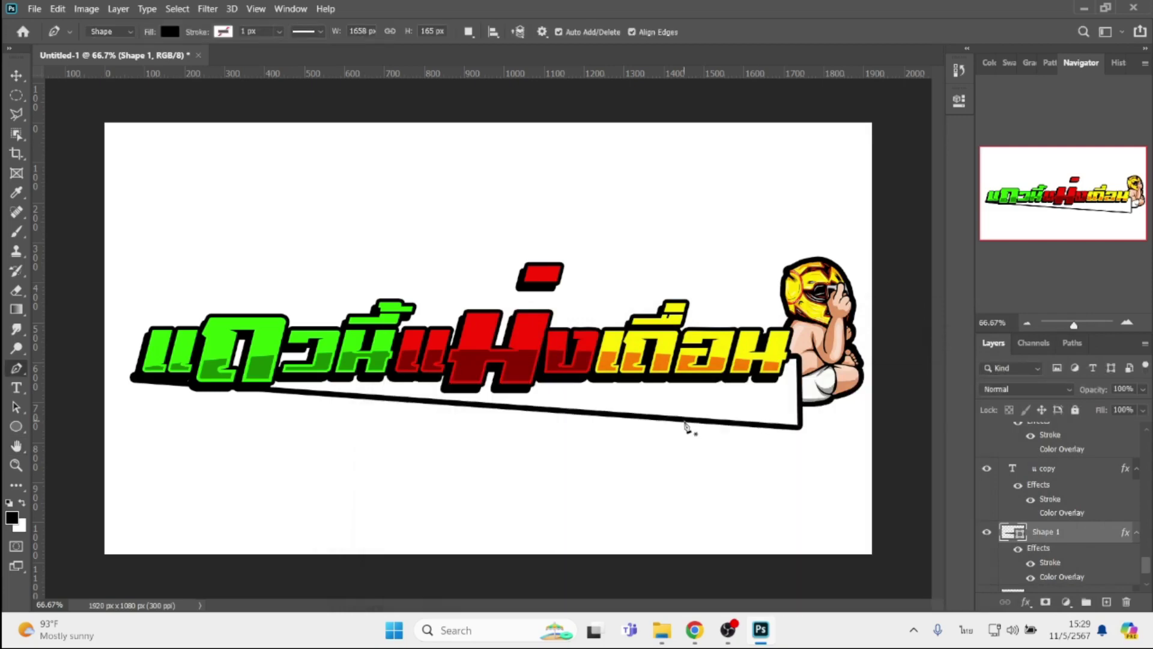
Narrow the banner to about 97% width, rotate it about -2.25°, and nudge it up
key(v)
click(795, 390)
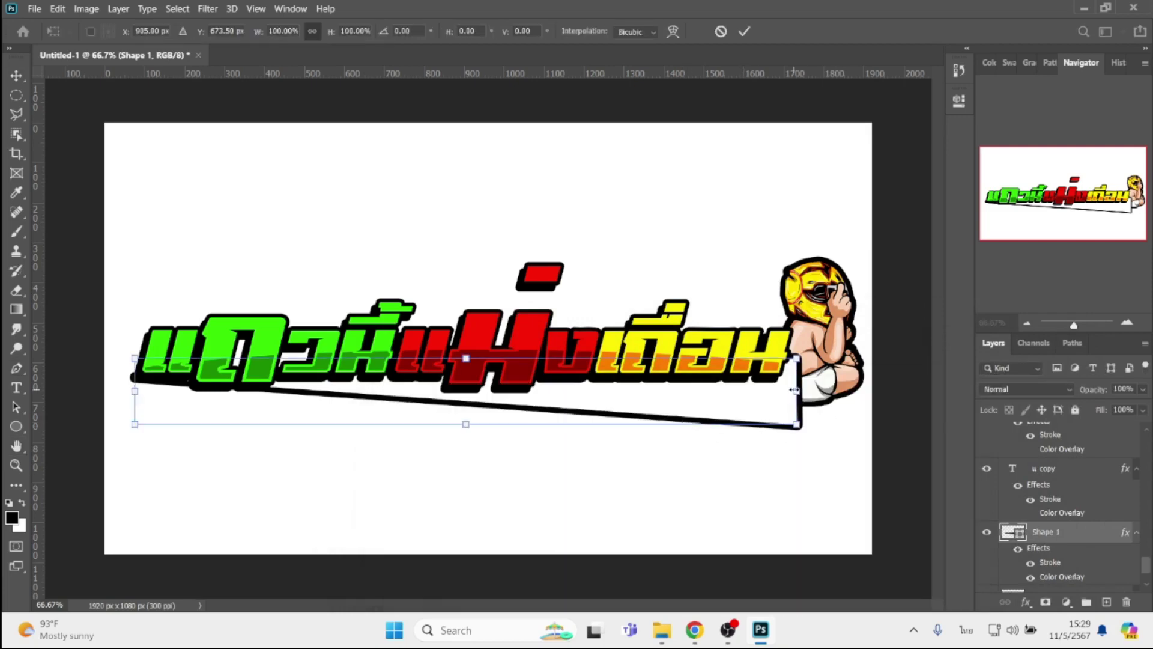
mouse_move(790, 390)
mouse_down()
mouse_move(773, 385)
mouse_move(794, 338)
mouse_up()
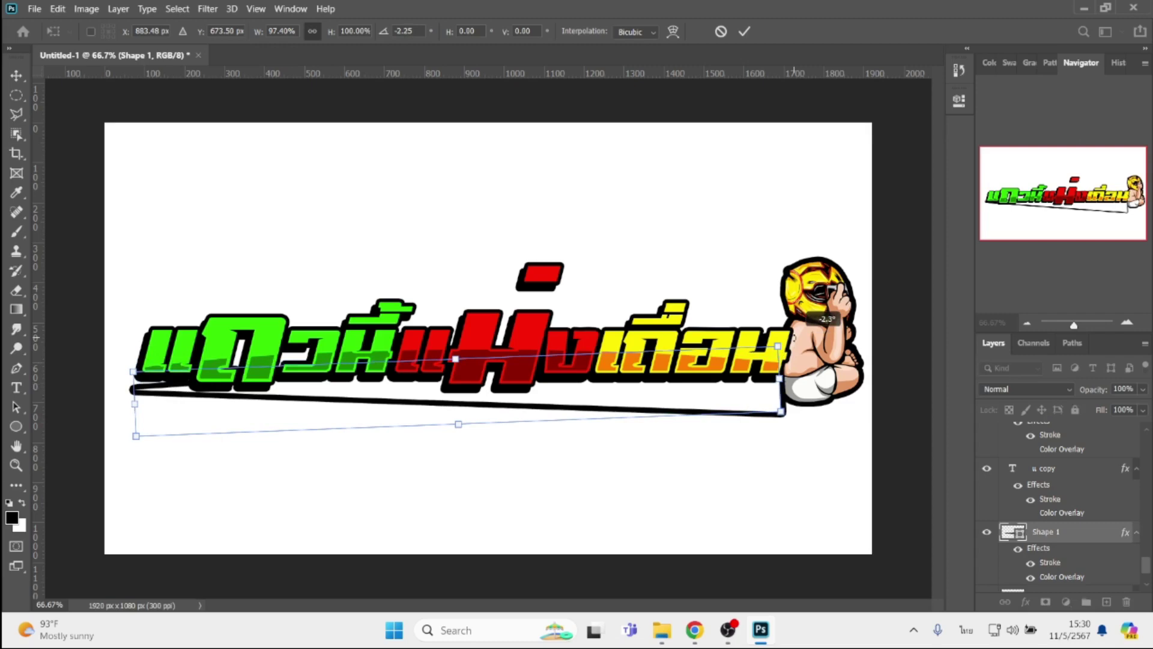
key(Return)
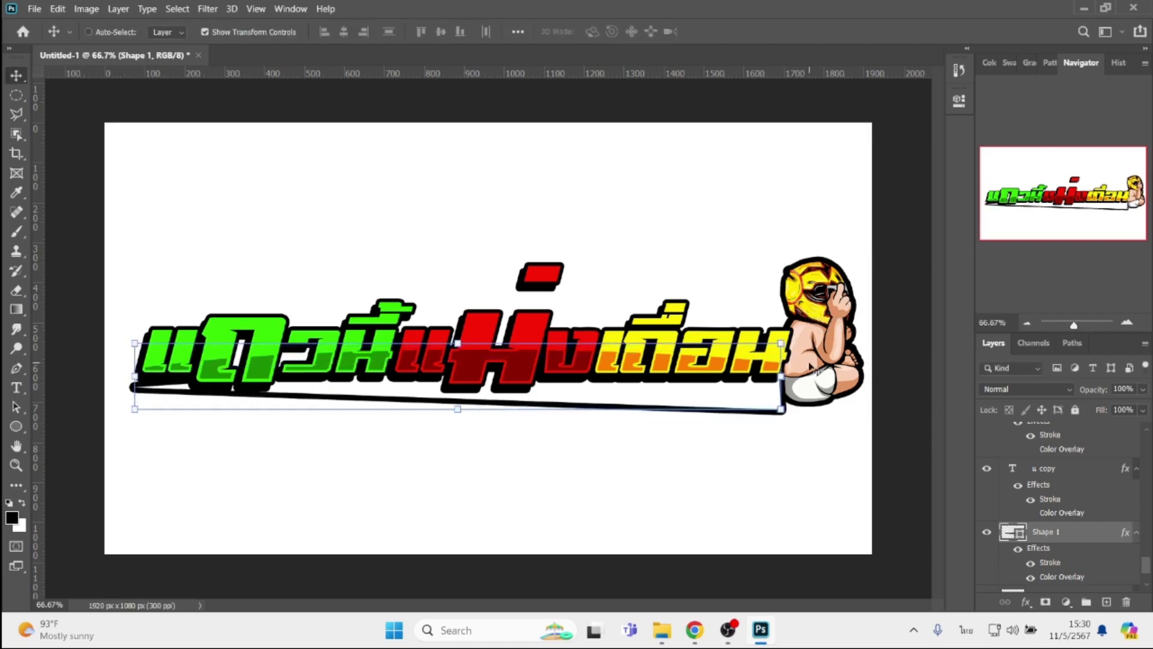
key(Up)
key(Up)
key(Up)
key(Up)
key(Up)
key(Up)
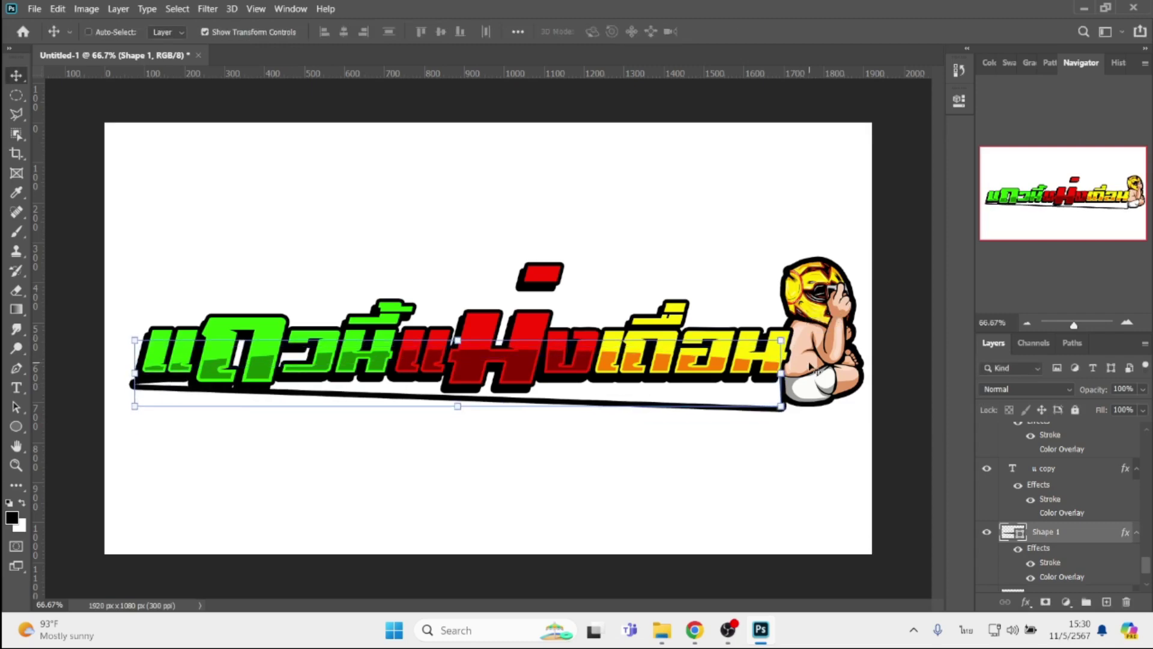
Replace the banner's white colour overlay with a yellow-orange gradient from the Oranges presets
click(1027, 601)
click(1059, 543)
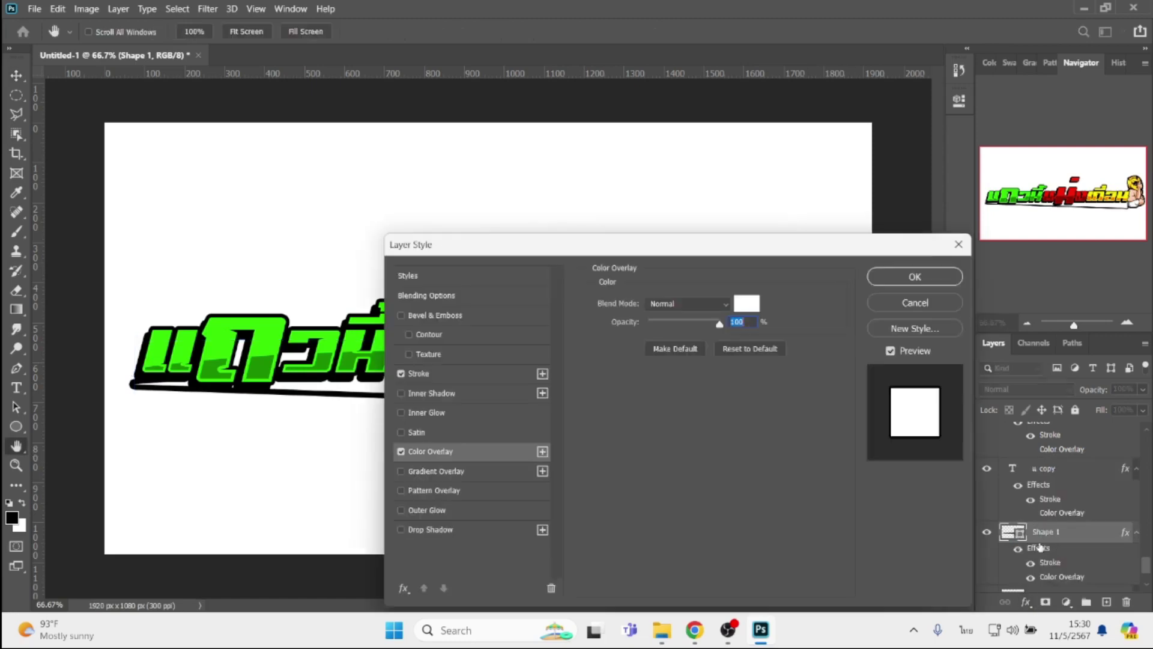
drag(829, 246, 1117, 165)
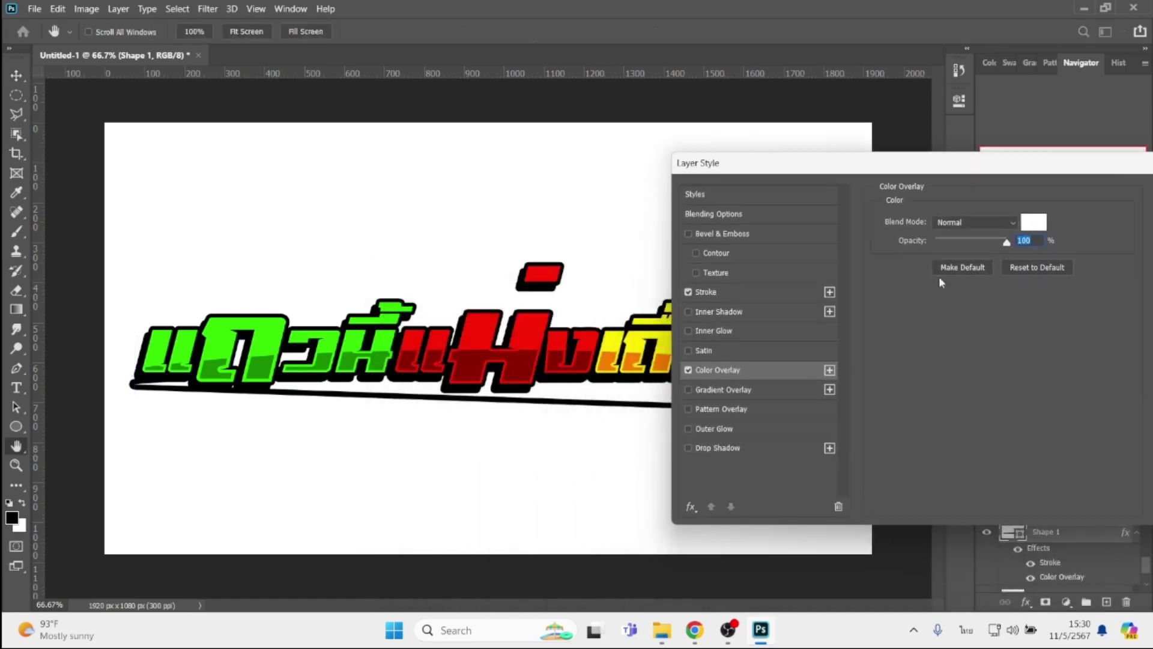
click(689, 371)
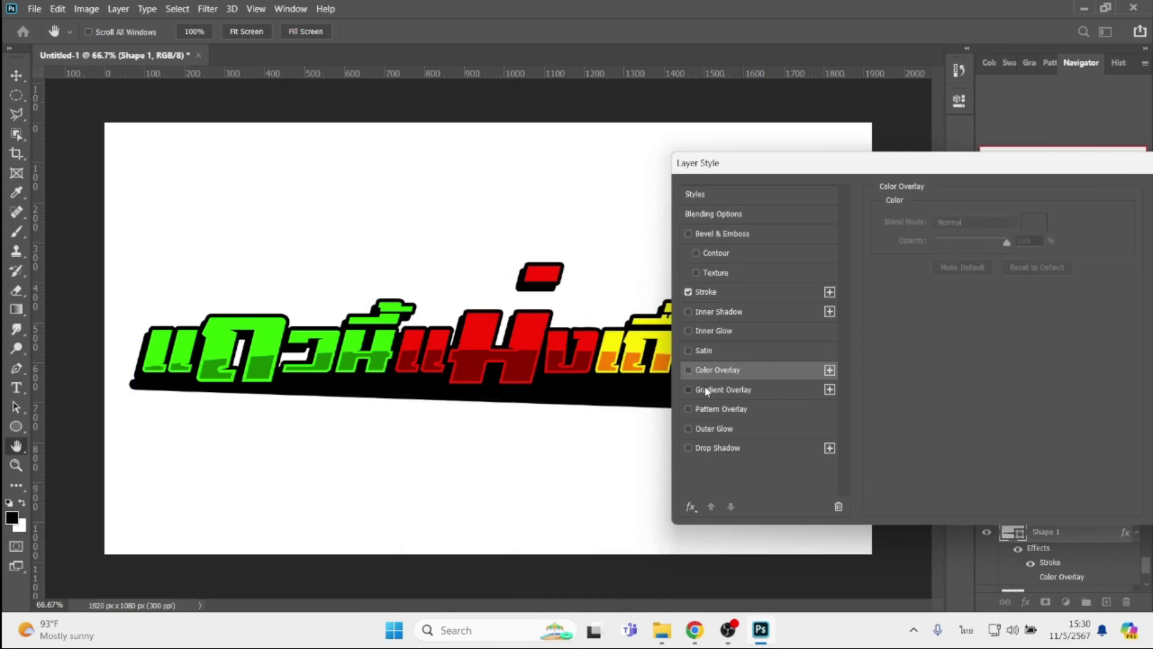
click(707, 390)
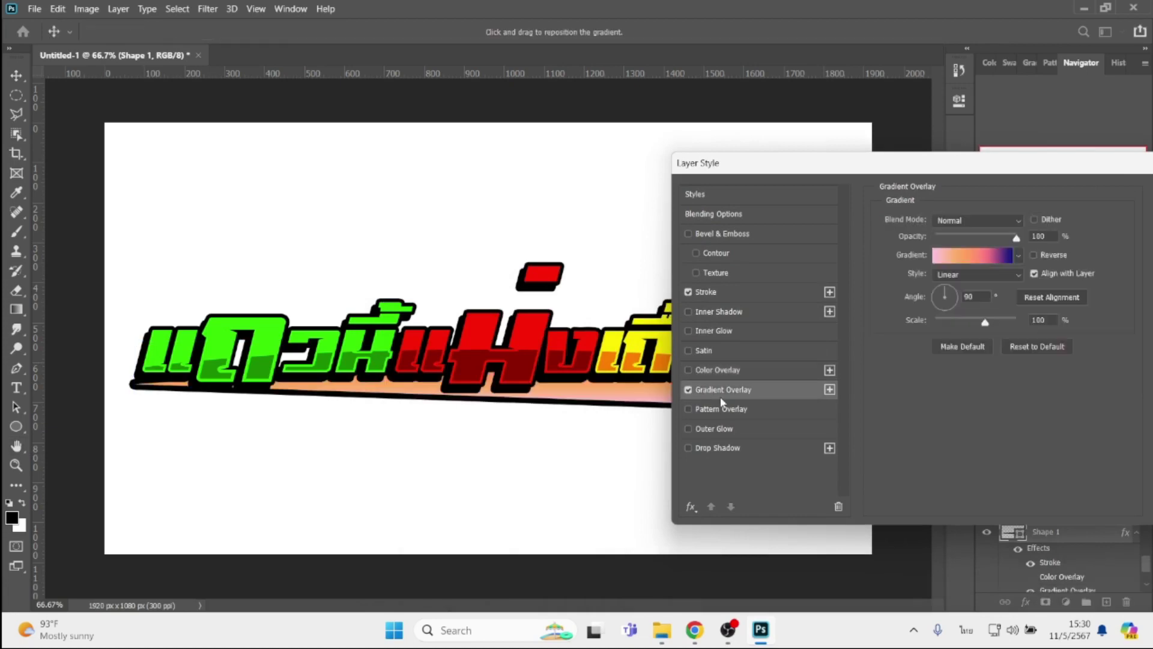
click(1019, 254)
scroll(937, 341, down, 1)
scroll(909, 358, down, 1)
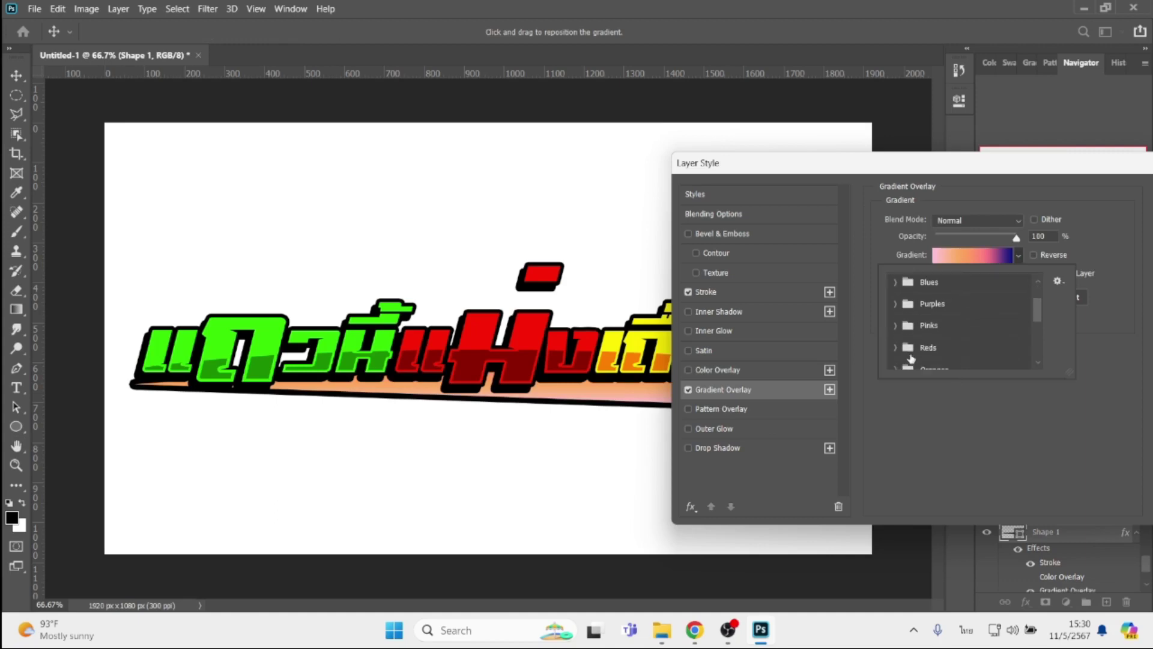
scroll(912, 359, down, 1)
click(895, 346)
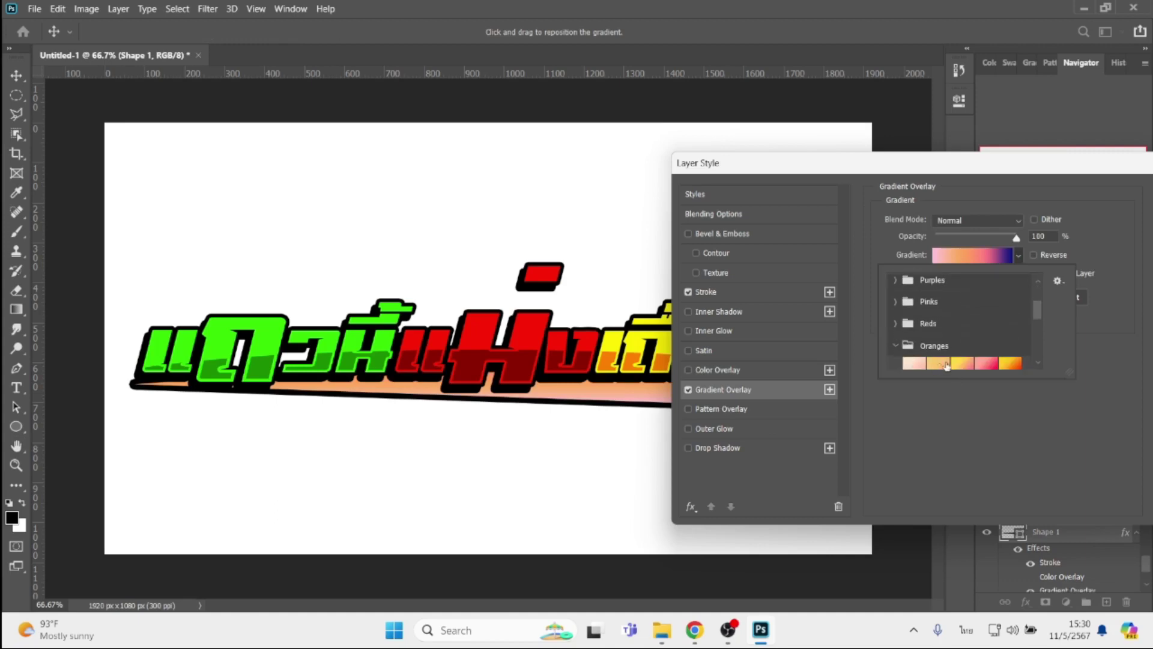
click(1009, 364)
click(937, 466)
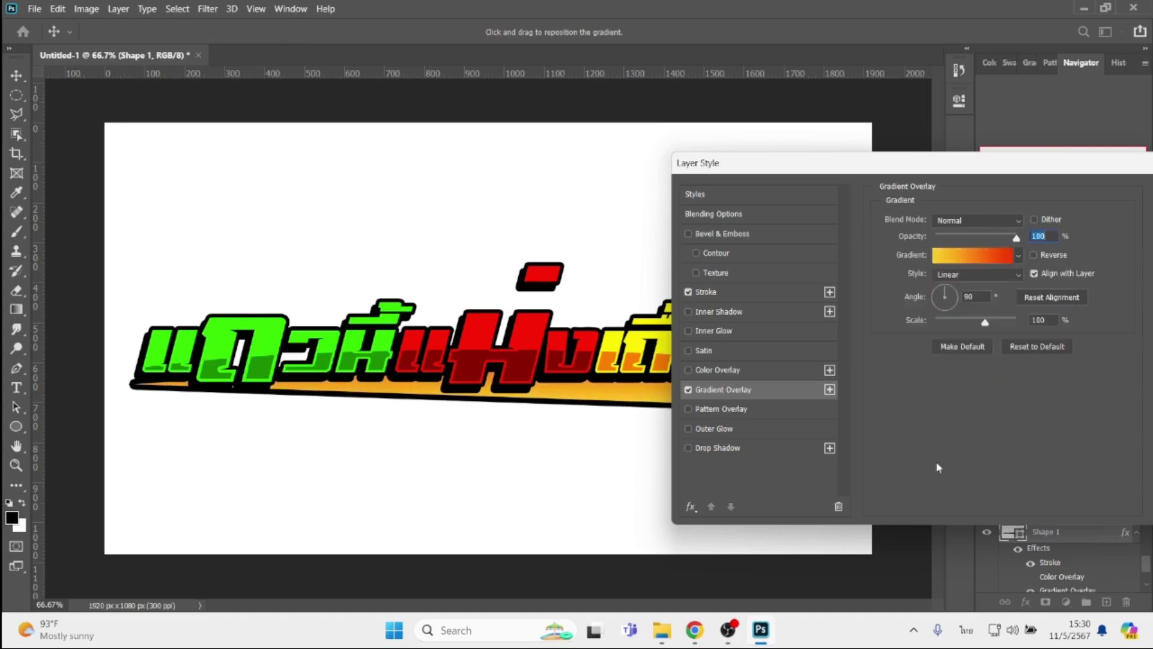
key(Return)
Delete the banner and group the headline and mascot layers into Group 1
key(Delete)
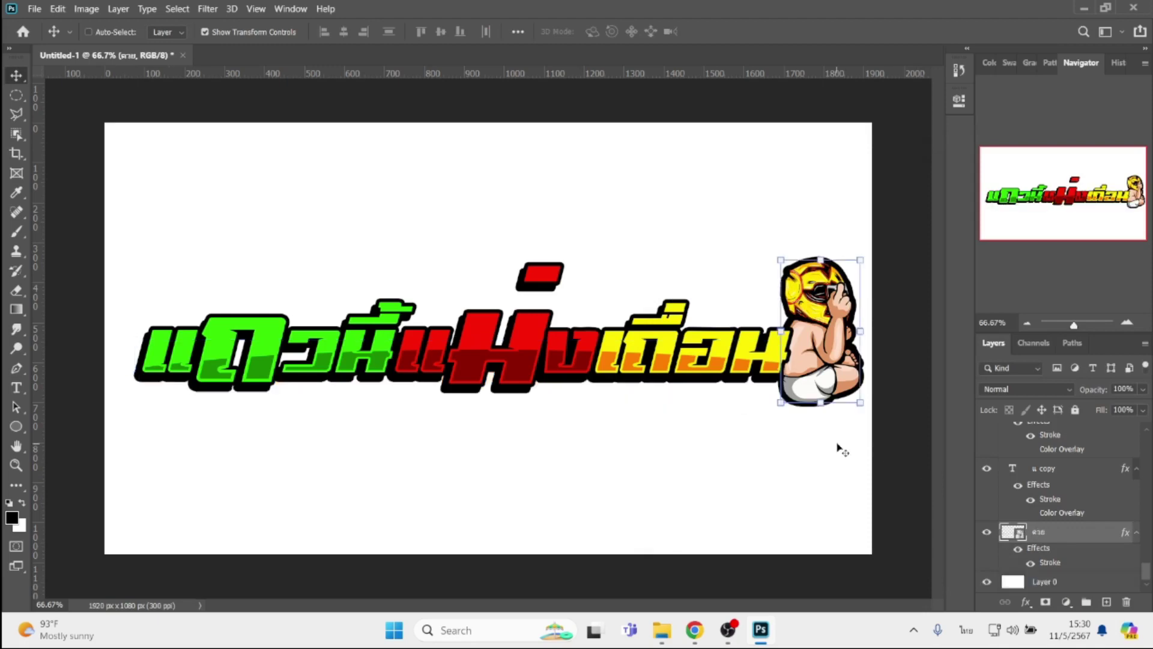
drag(1146, 564, 1145, 429)
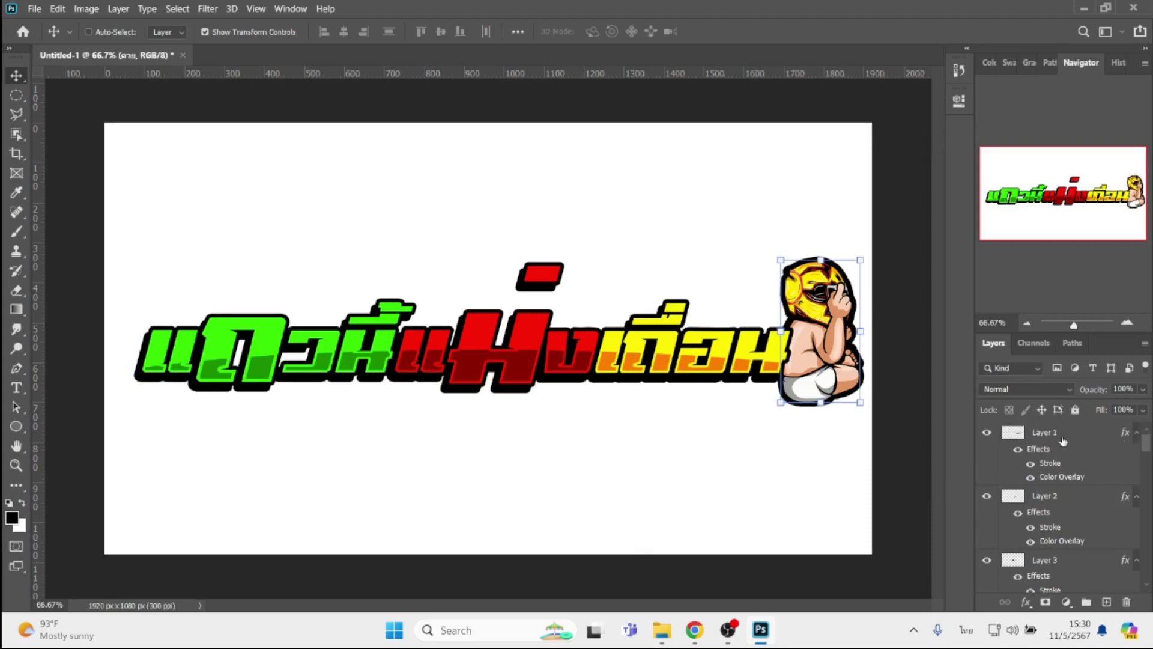
shift+click(1063, 440)
click(1086, 601)
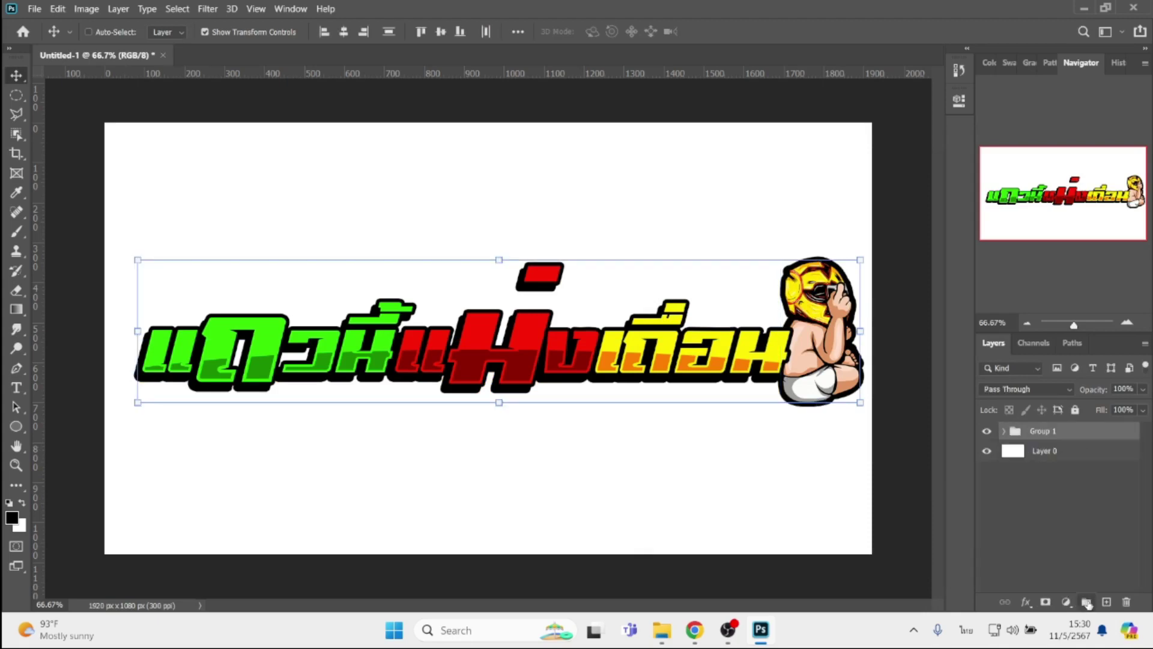
Give Group 1 a 14 px outside stroke in near-white e8e5e5
click(1026, 601)
click(1051, 498)
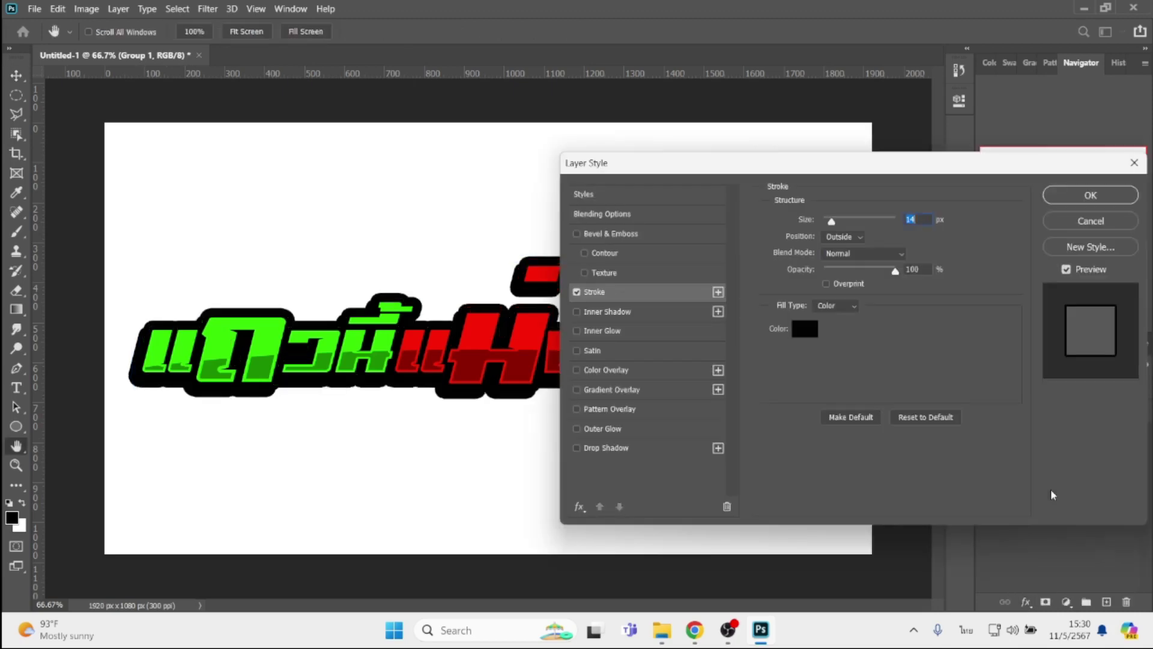
click(803, 330)
click(758, 369)
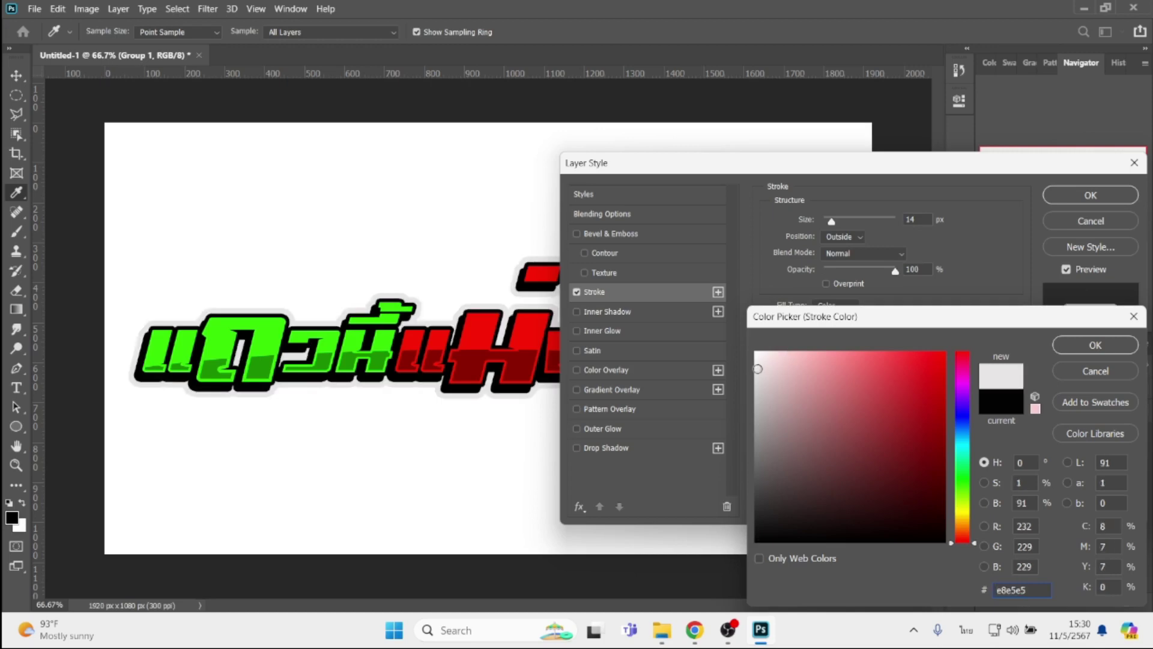
key(Return)
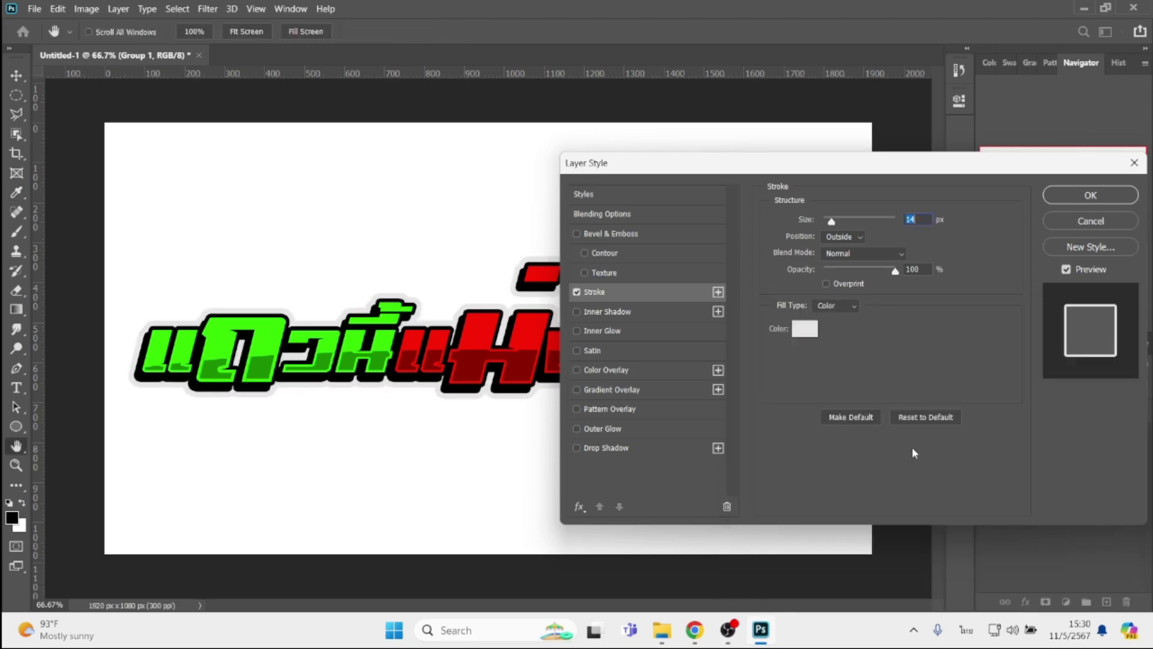
key(Return)
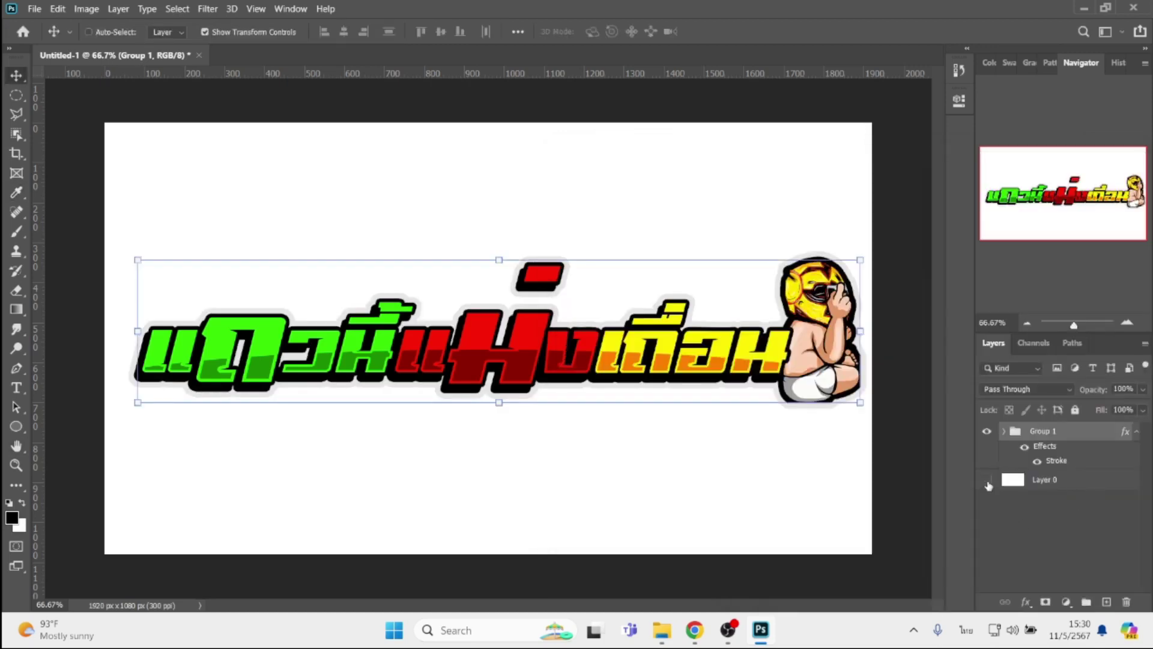
Hide the white Layer 0 background and save the logo as transparent PNG 'แถวนี้แม่งเถื่อน.png'
click(987, 481)
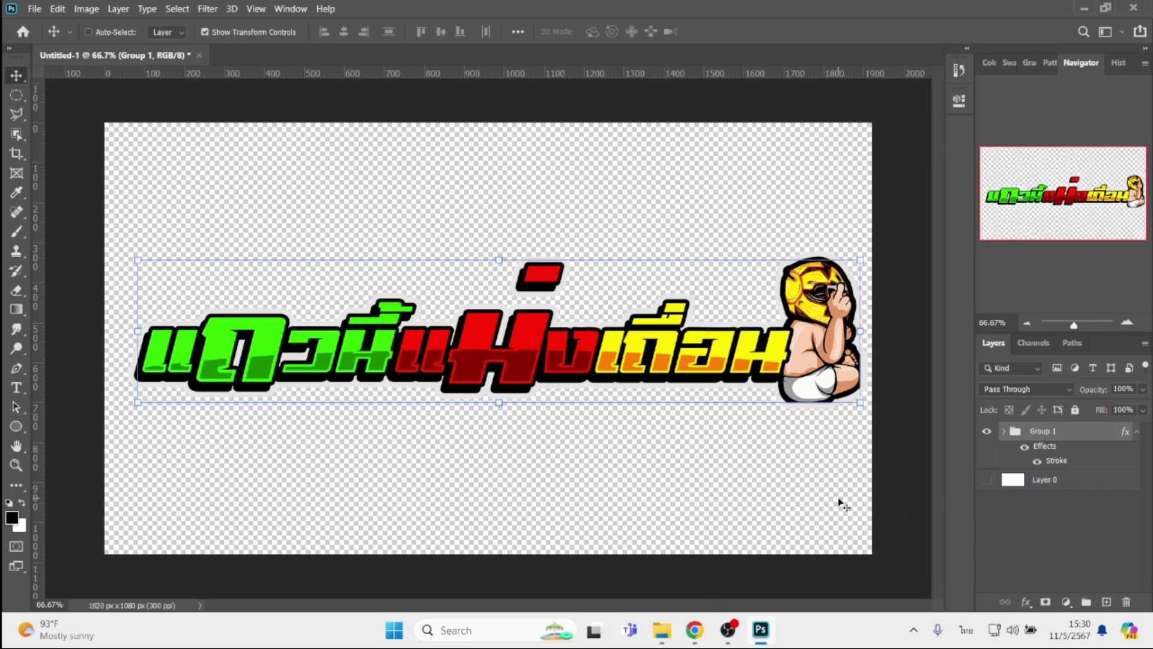
key(ctrl+s)
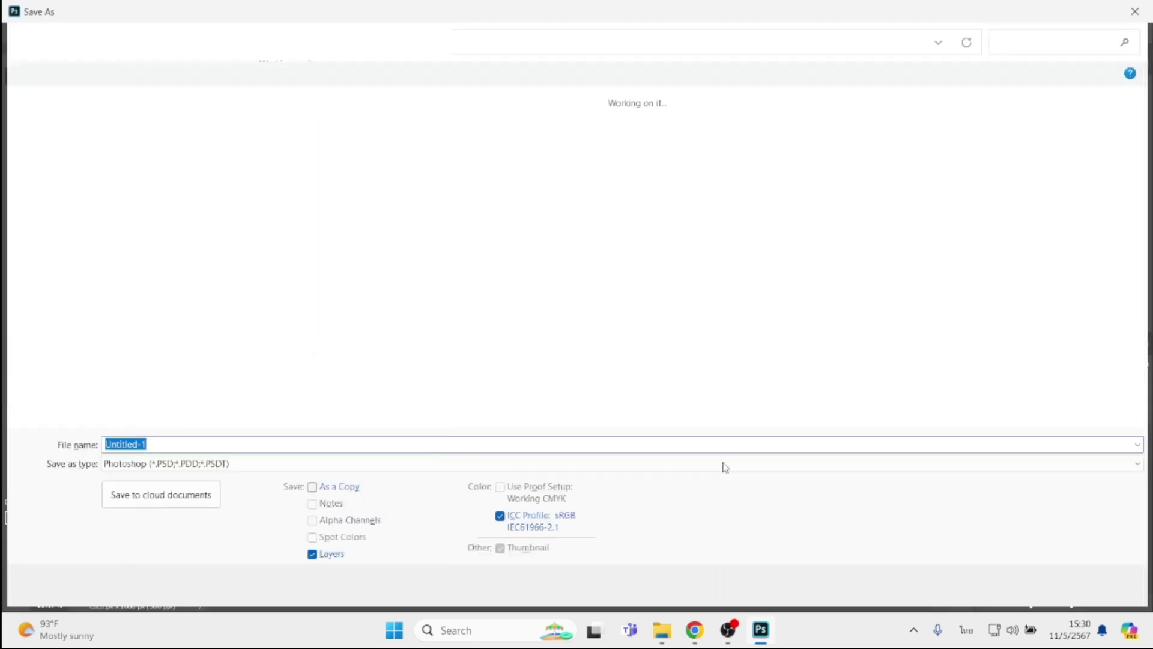
text(แกวนี้แม่งเถื่อน)
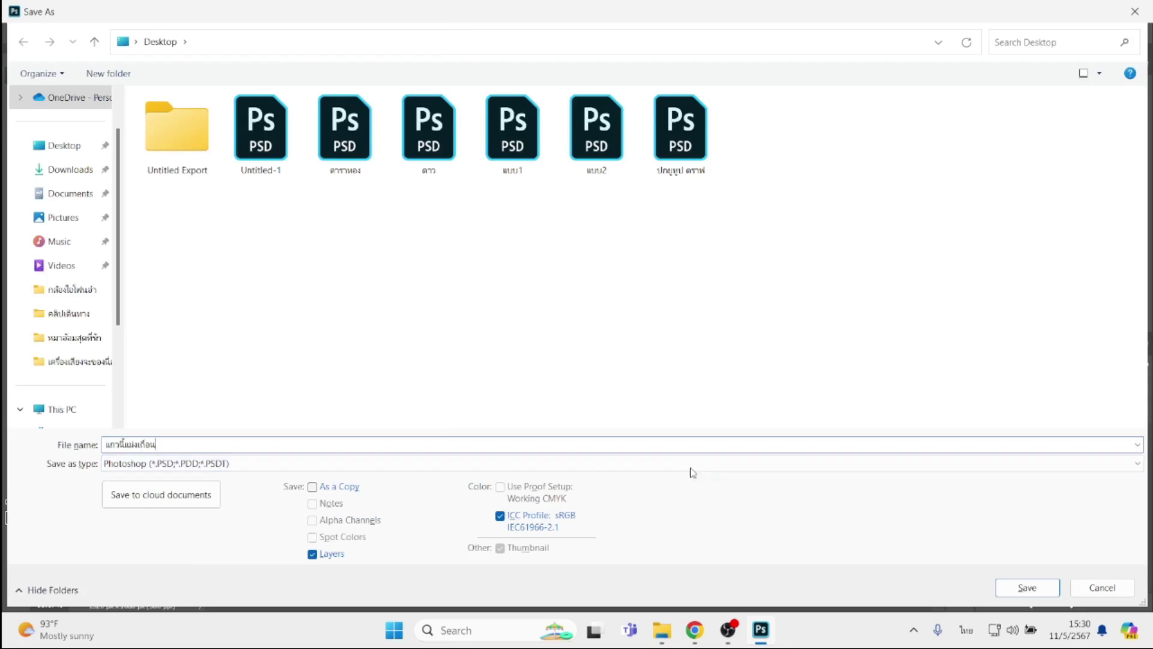
click(600, 466)
click(177, 401)
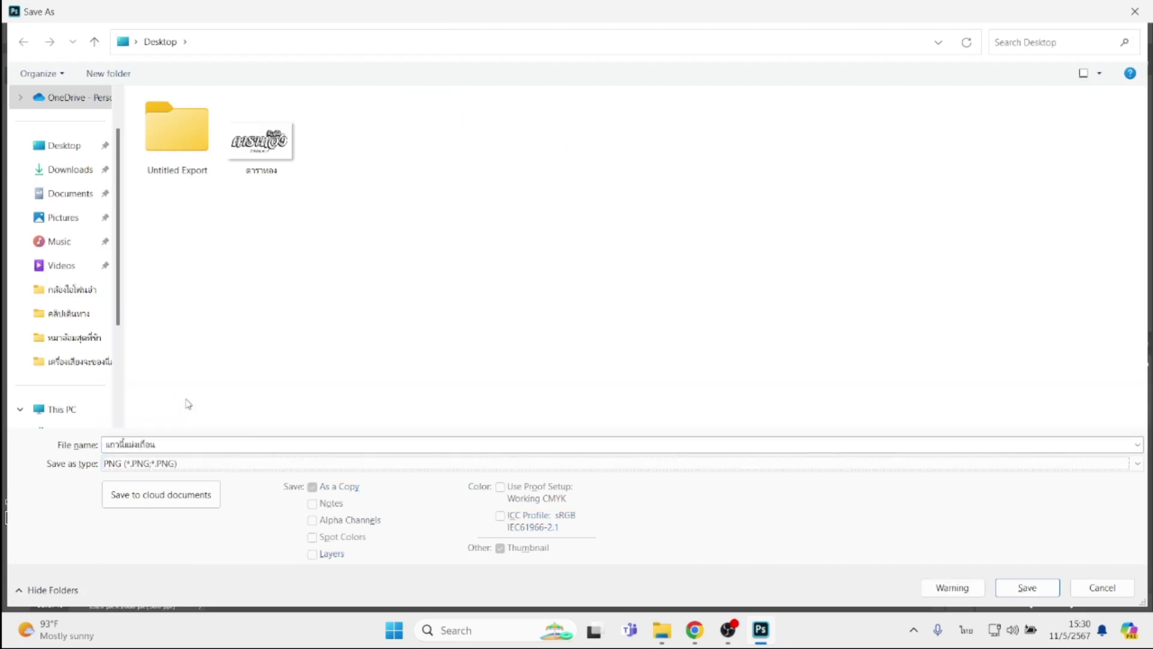
key(Return)
key(Return)
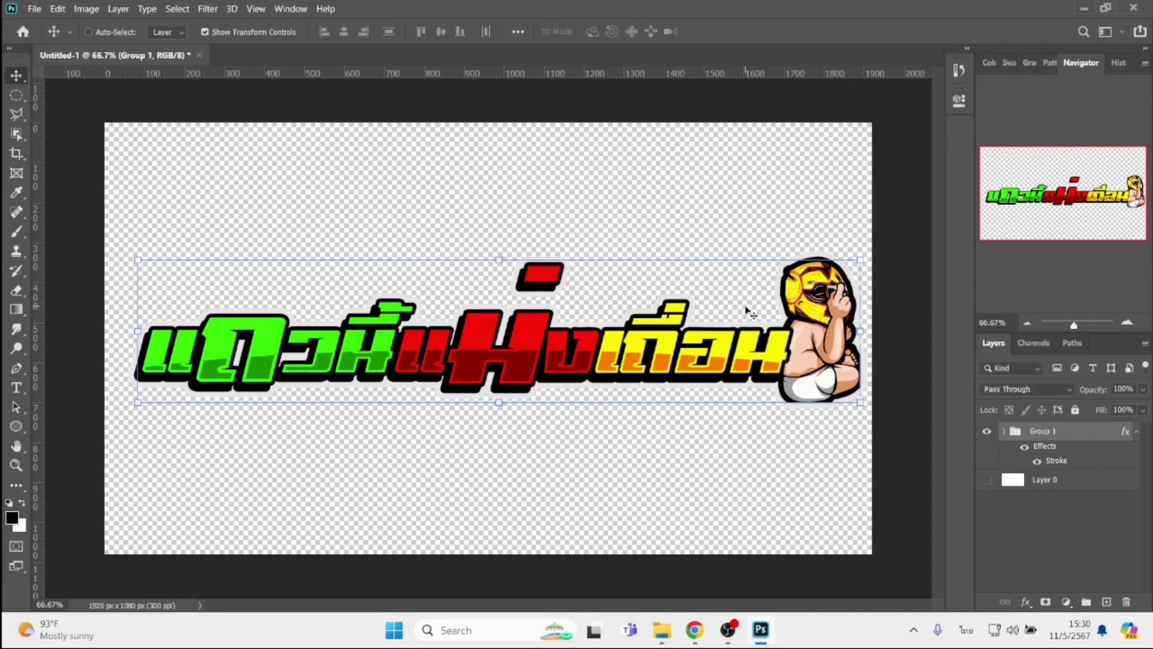
Minimize Photoshop and File Explorer, then view the saved PNG in the Photos viewer
click(1082, 9)
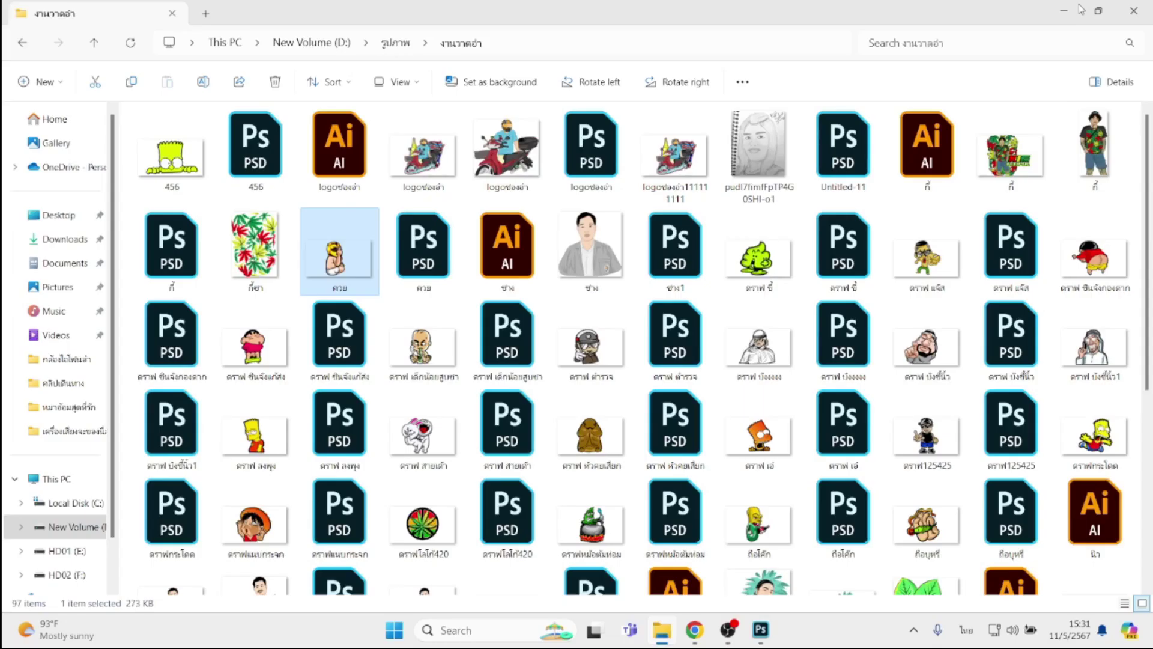
click(1072, 9)
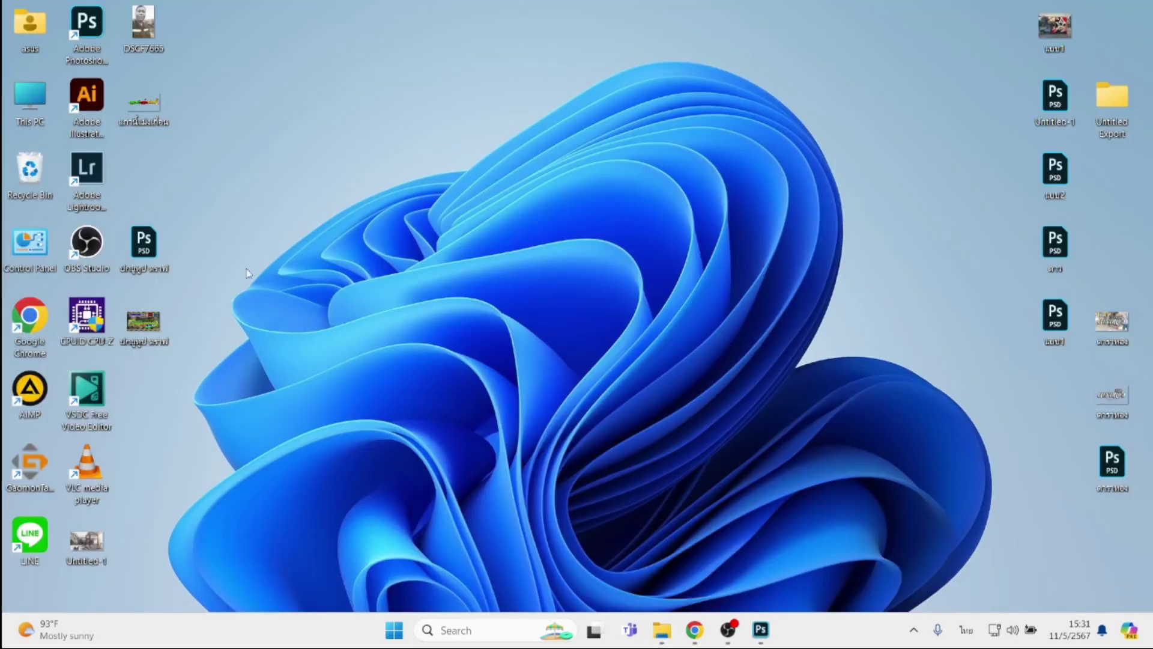
double_click(147, 103)
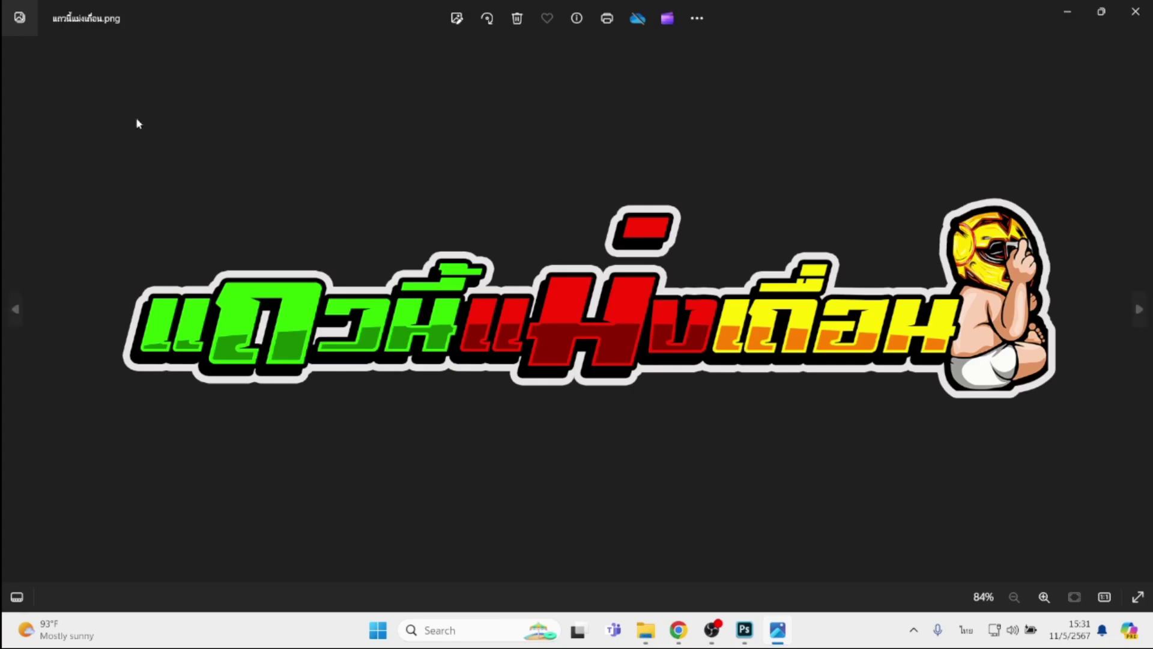